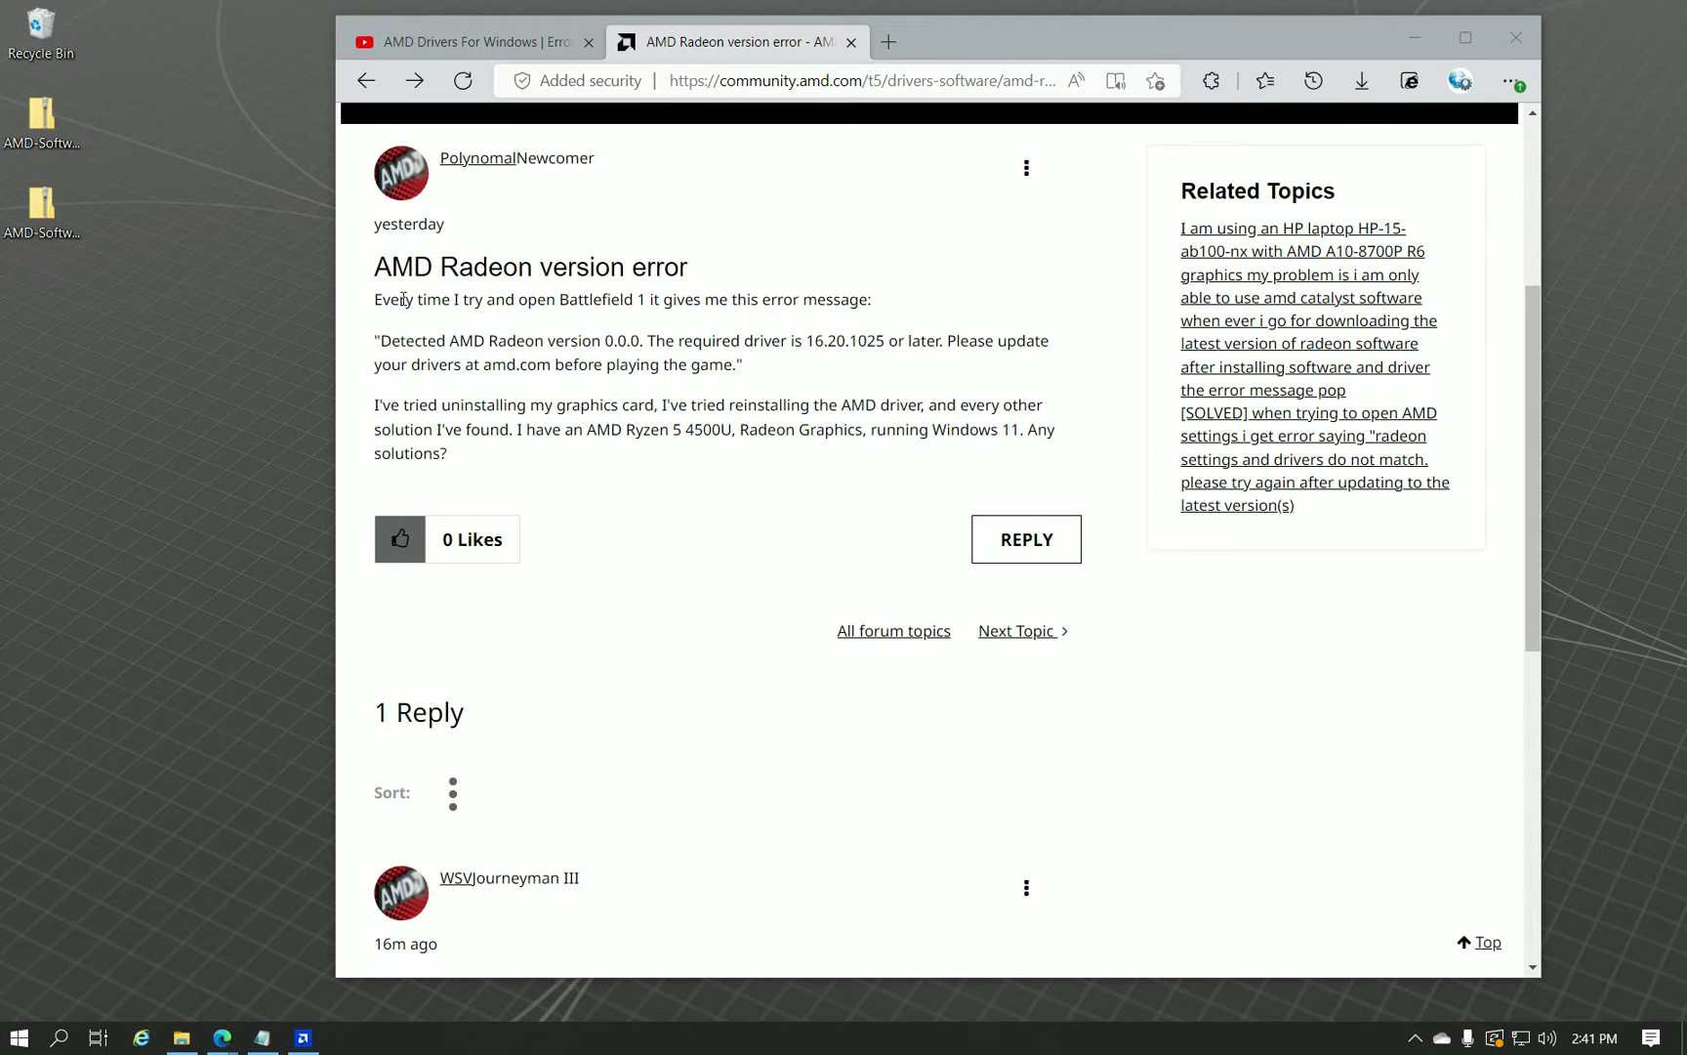
Highlight the post title 'AMD Radeon version error', the game name Battlefield 1, and the quoted error message.
drag(381, 263, 704, 264)
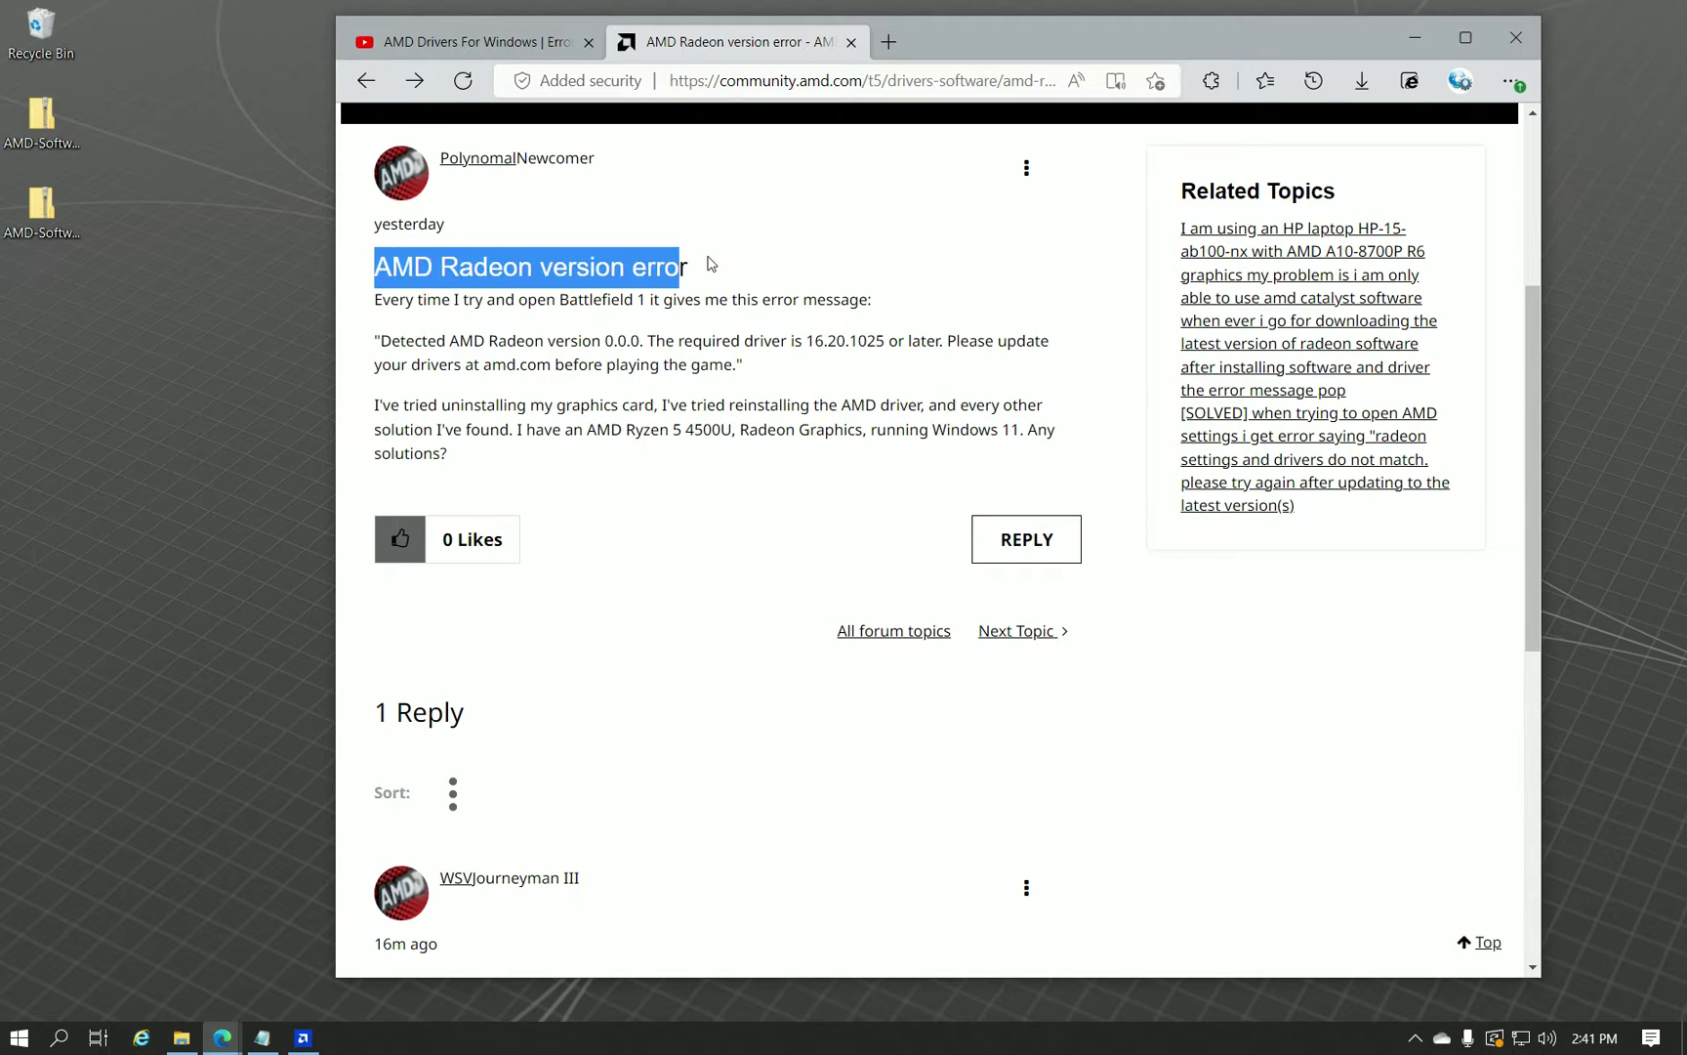
click(704, 266)
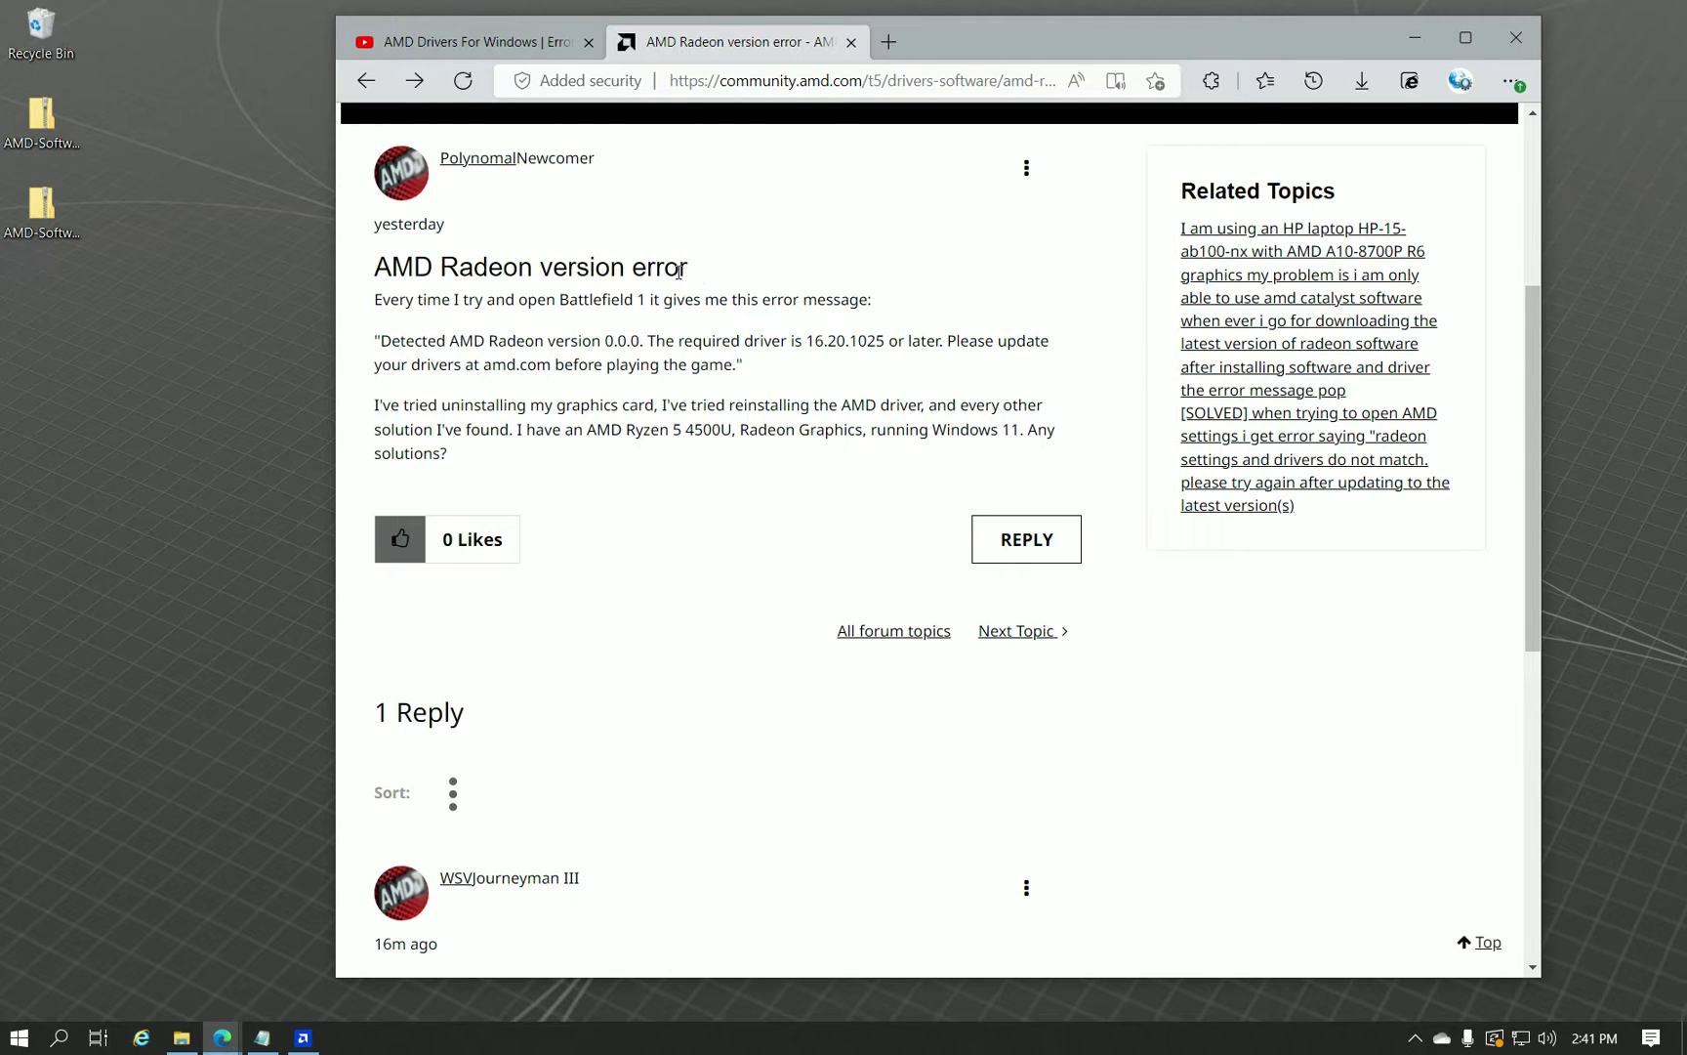
drag(375, 266, 687, 270)
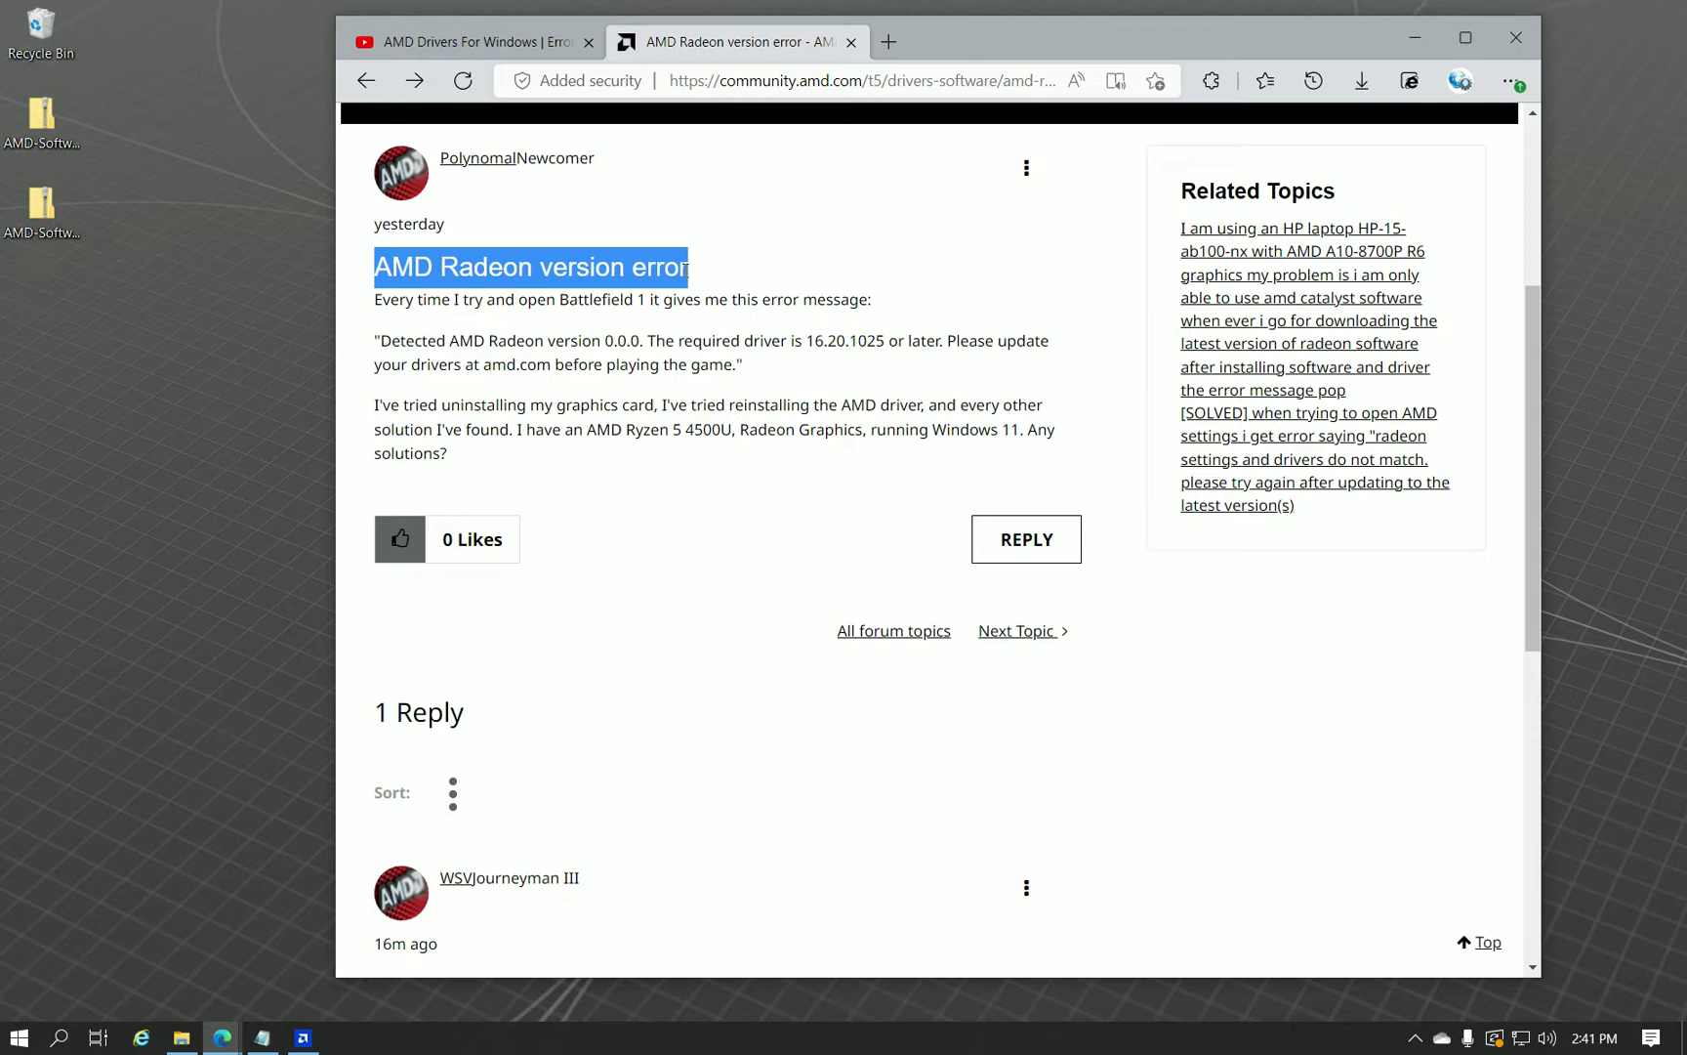
scroll(663, 494, up, 1)
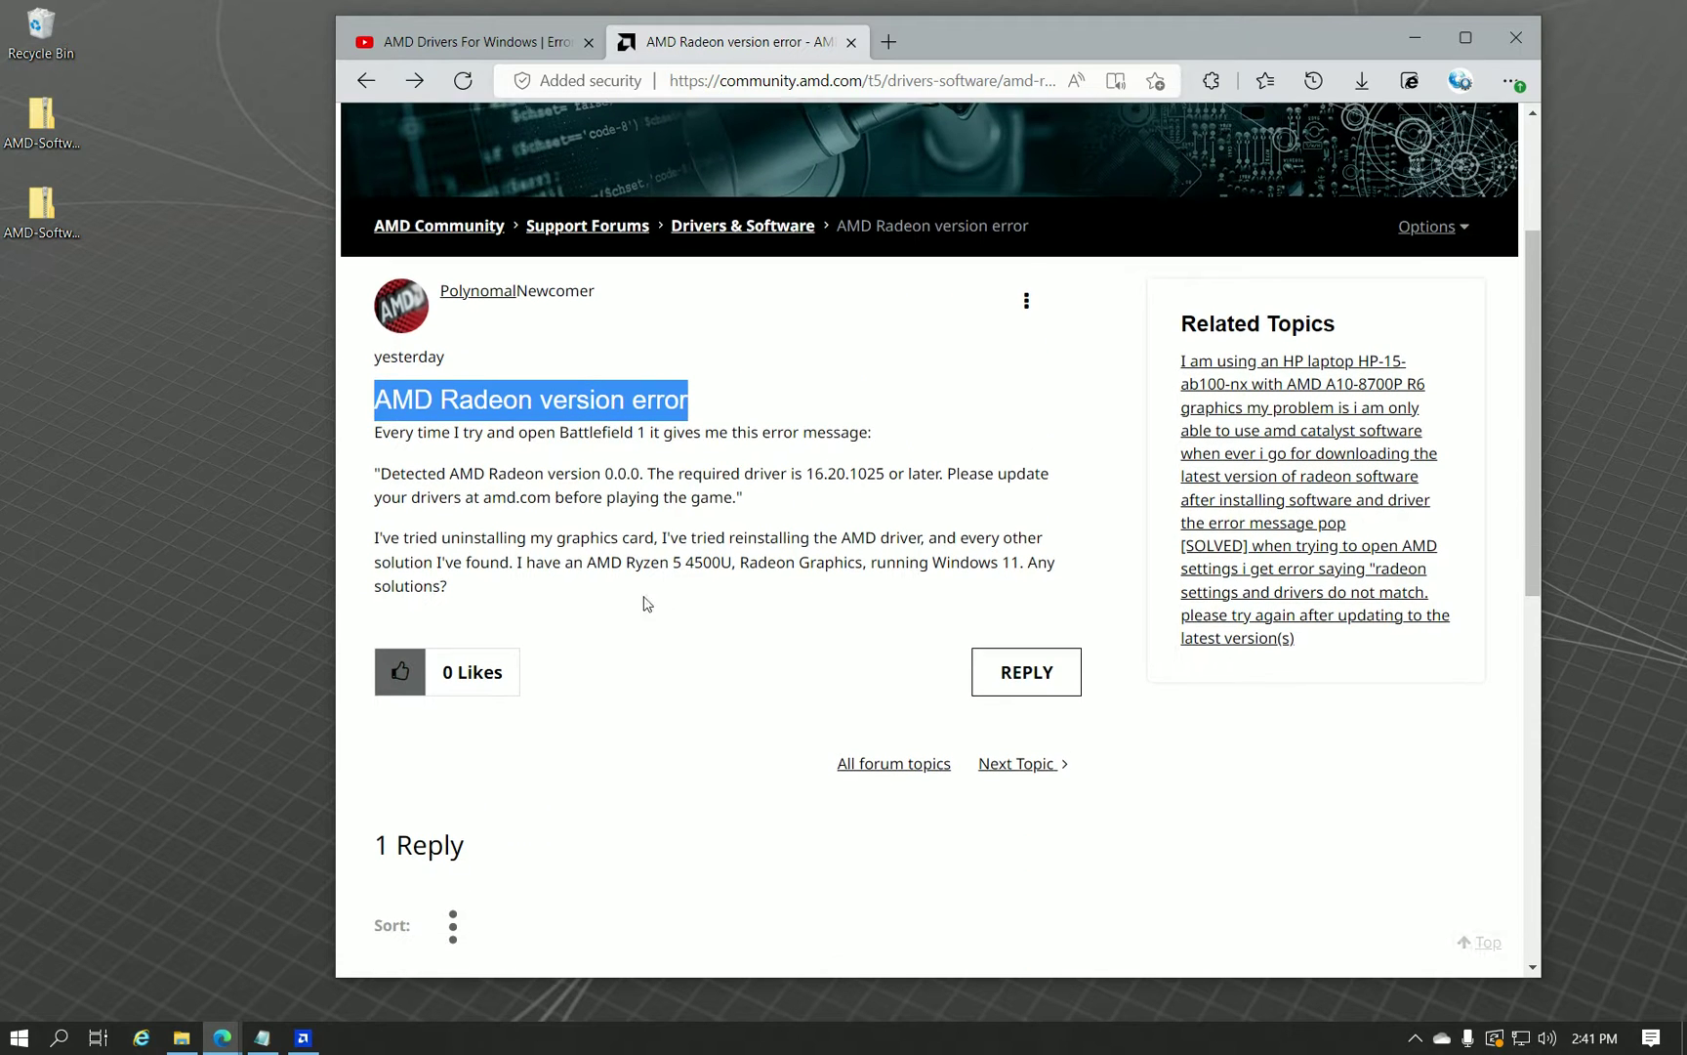
drag(562, 428, 647, 431)
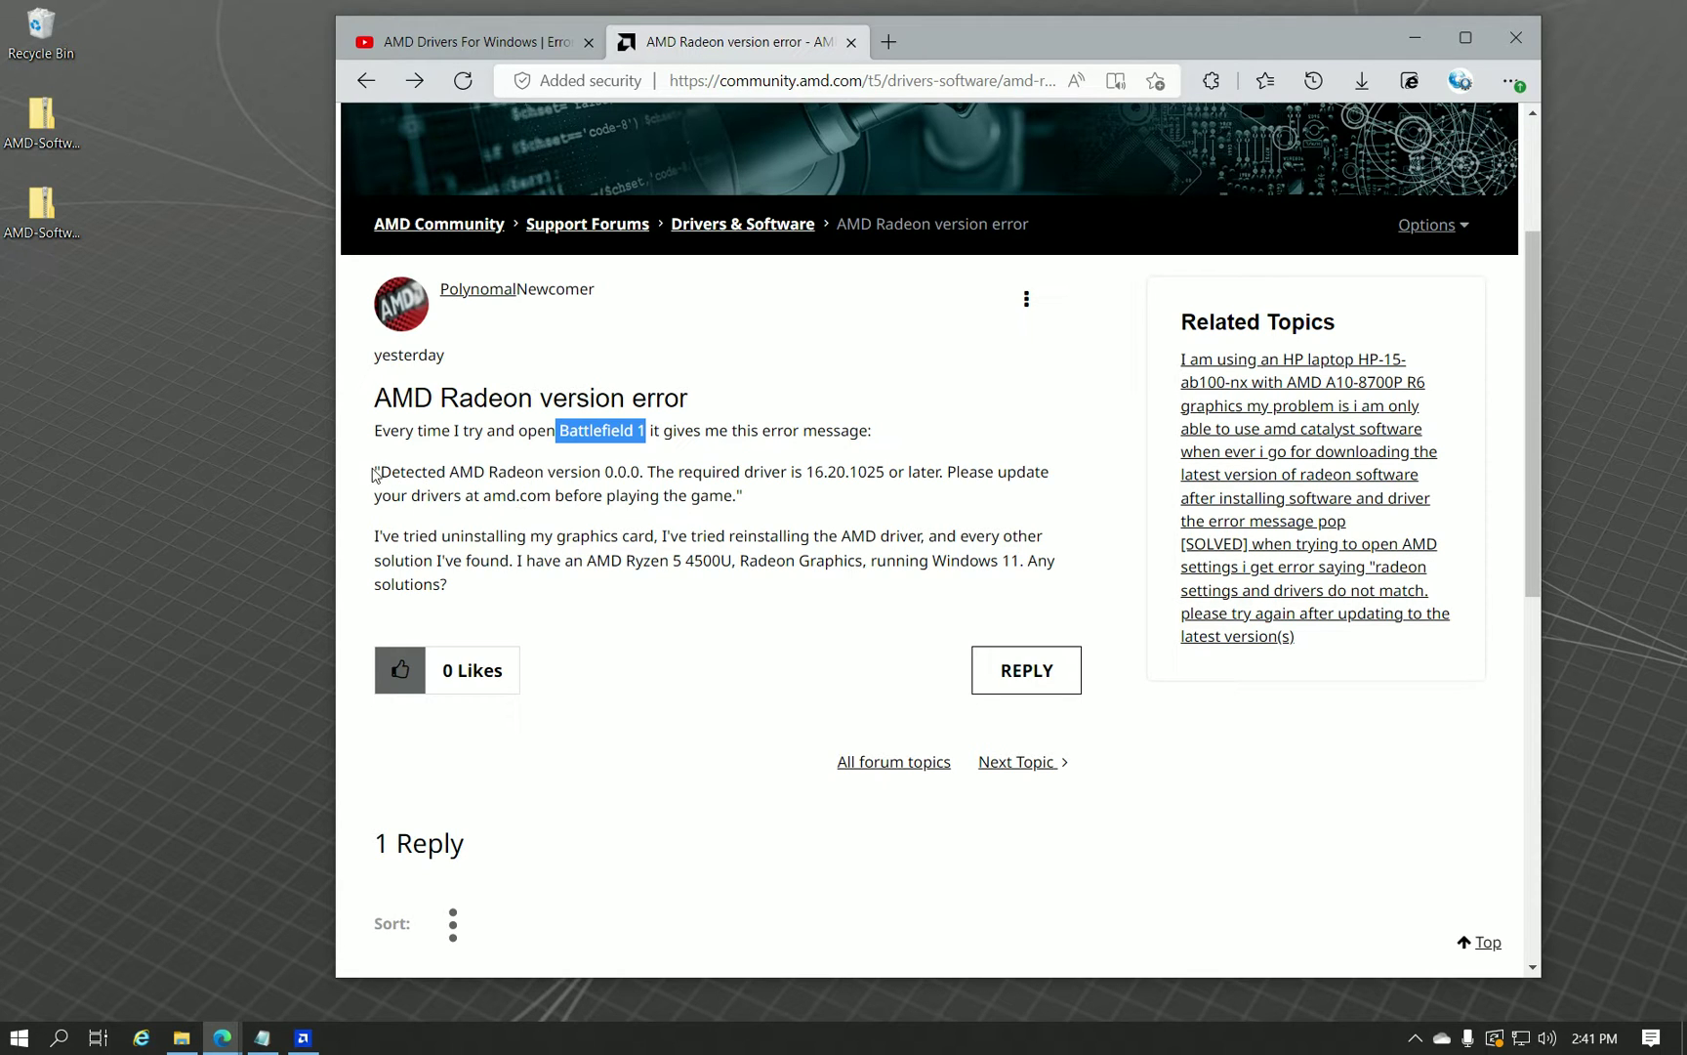
drag(375, 475, 877, 476)
click(848, 477)
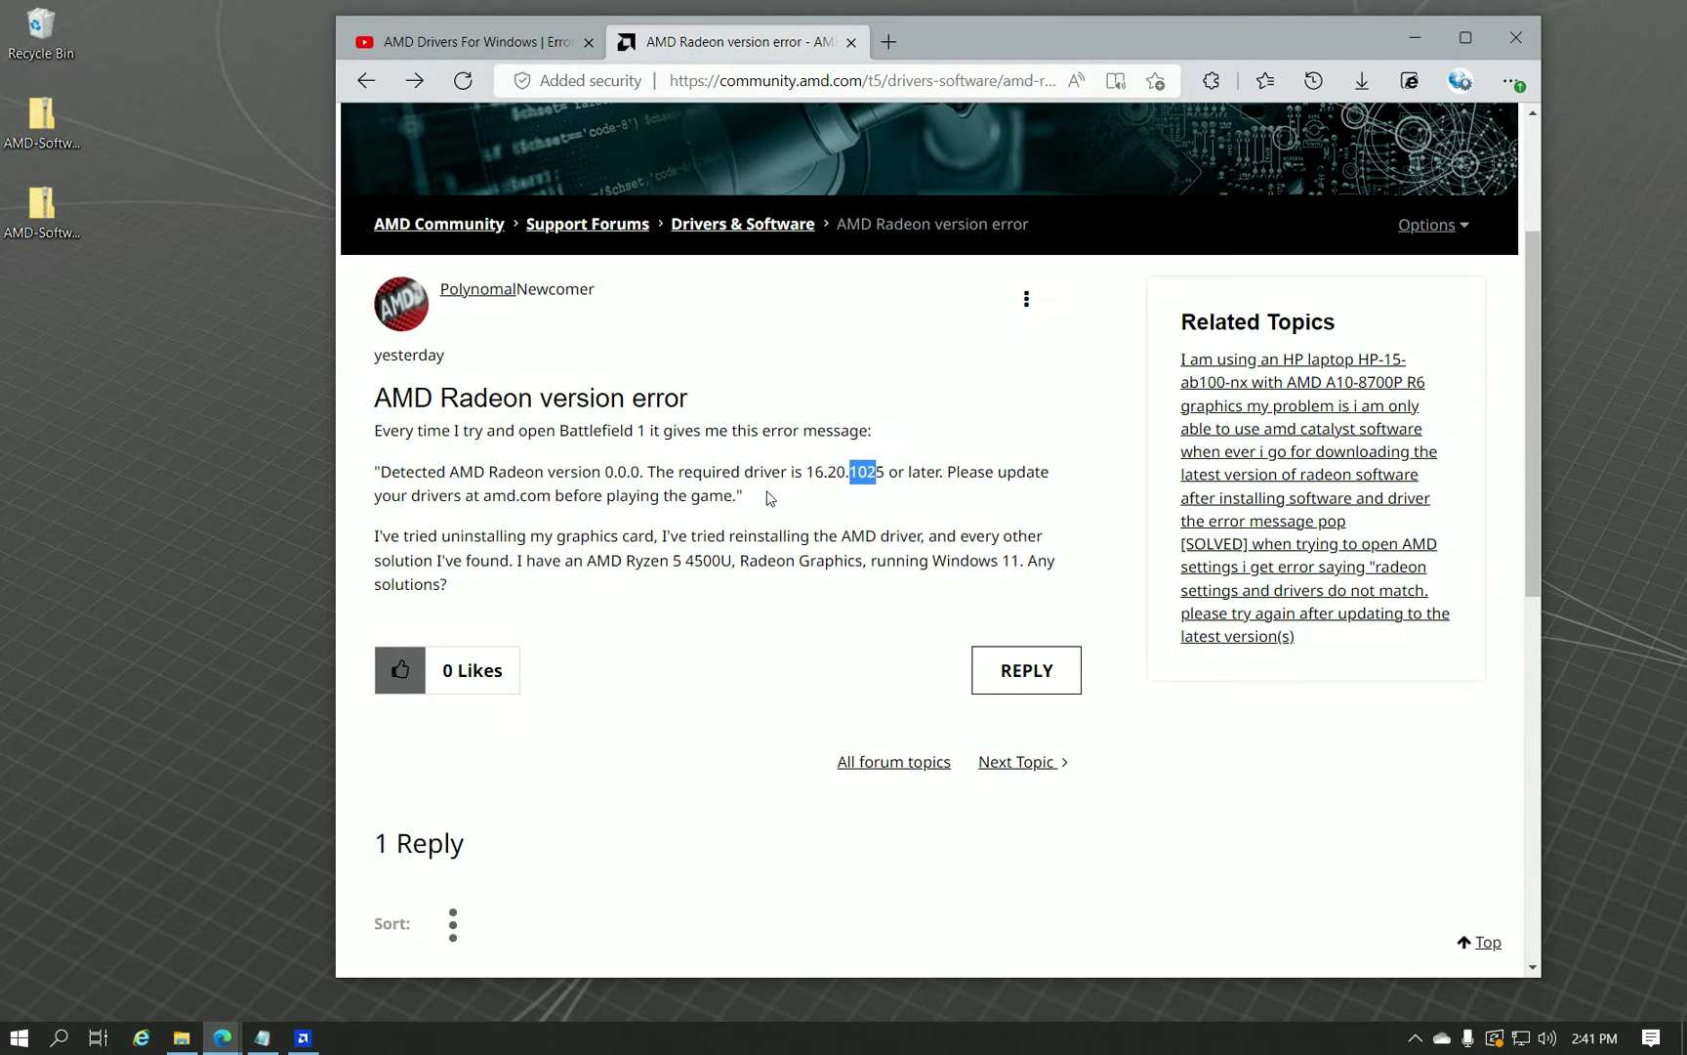
drag(746, 496, 377, 471)
click(486, 515)
Launch Device Manager via a 'device' search and show the Radeon RX Vega's Driver tab.
click(28, 1043)
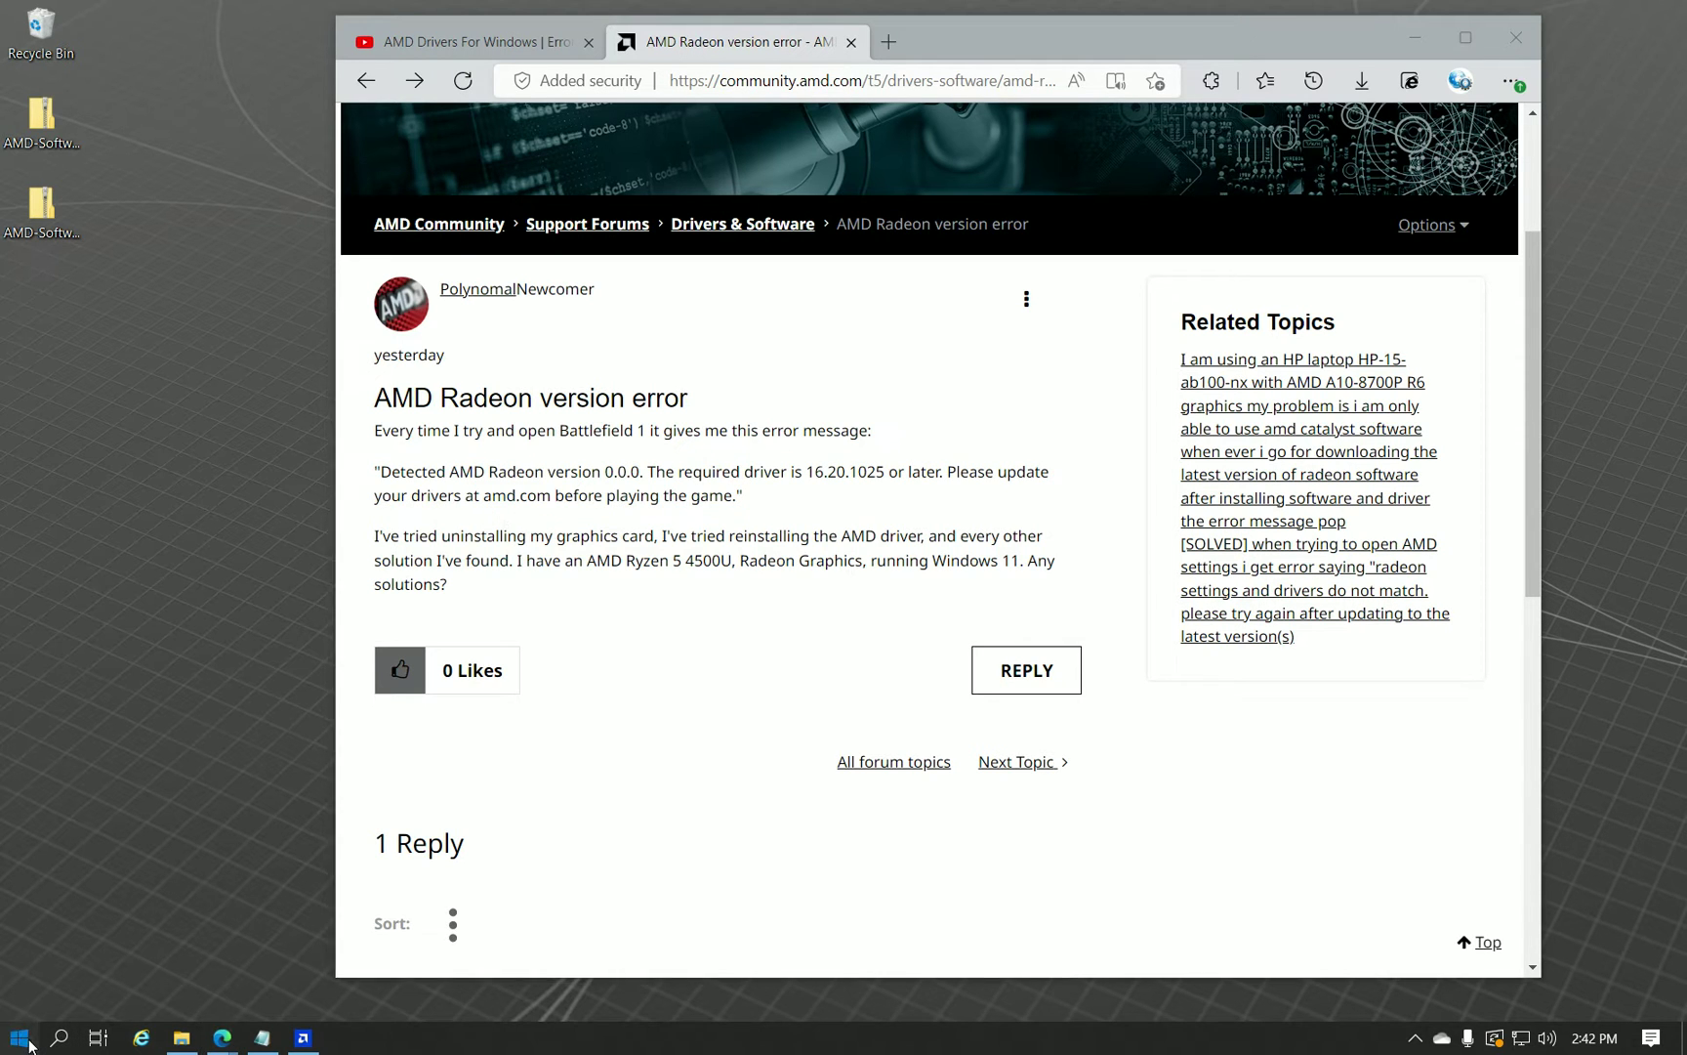
text(device)
key(Return)
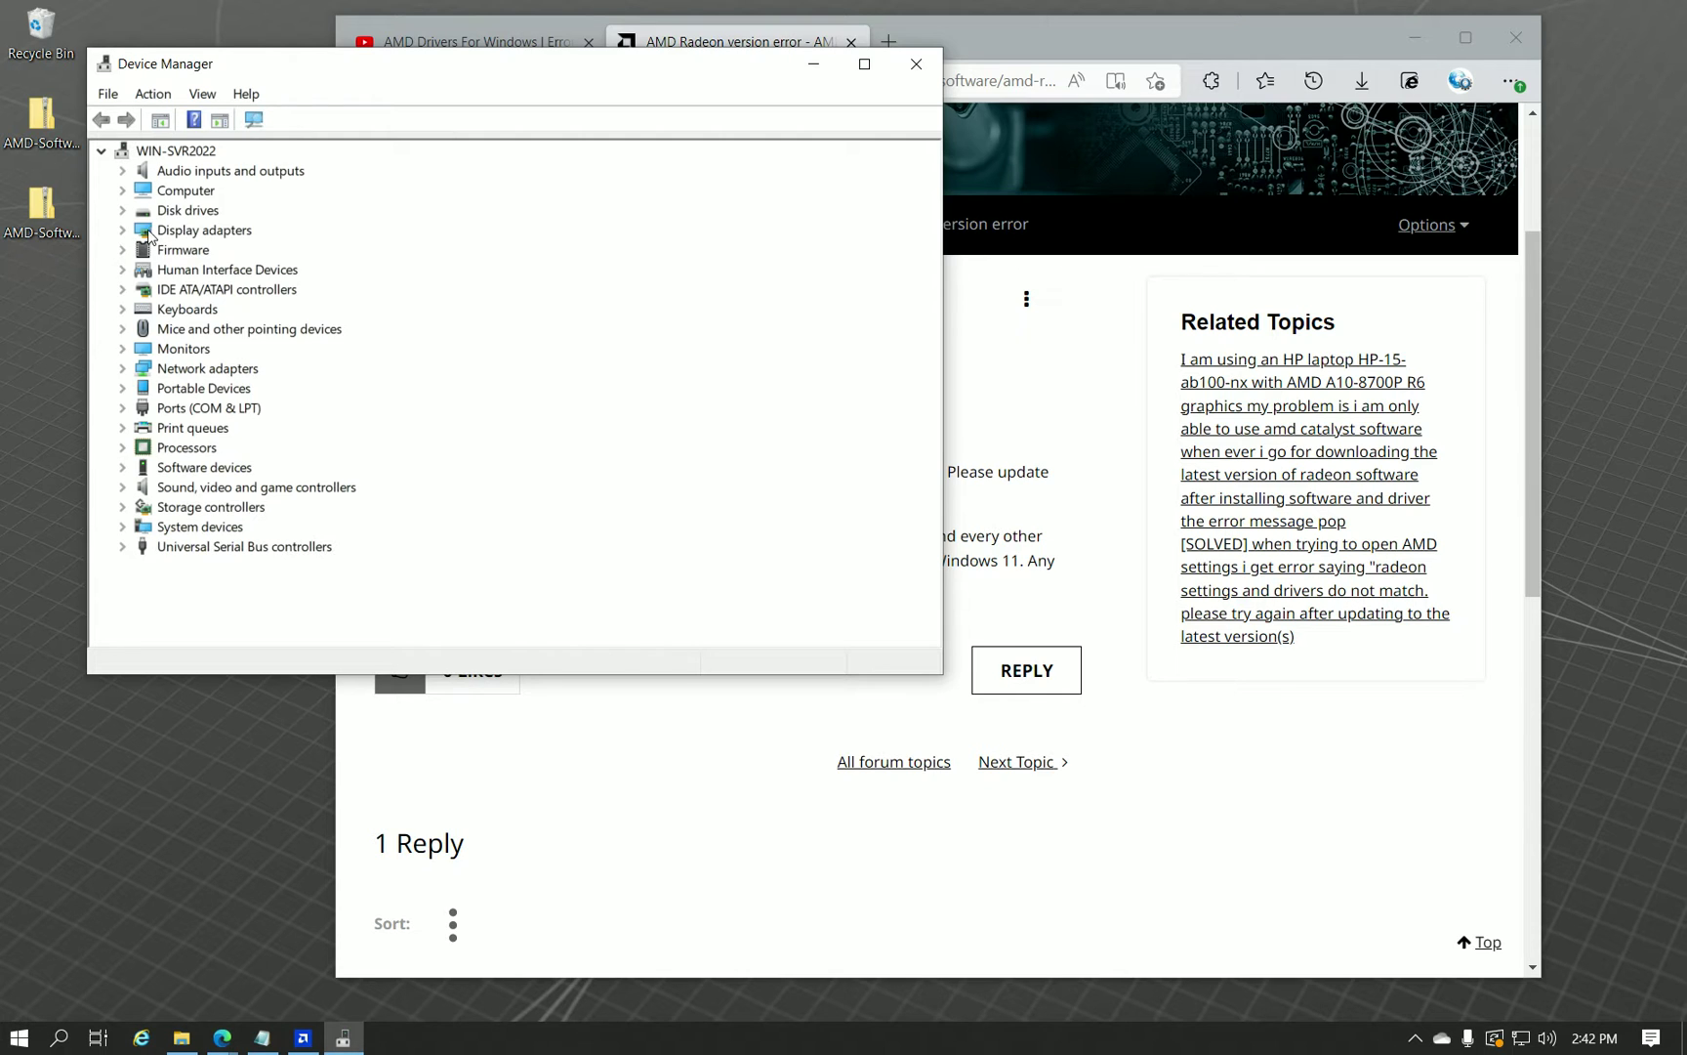
click(124, 229)
right_click(177, 250)
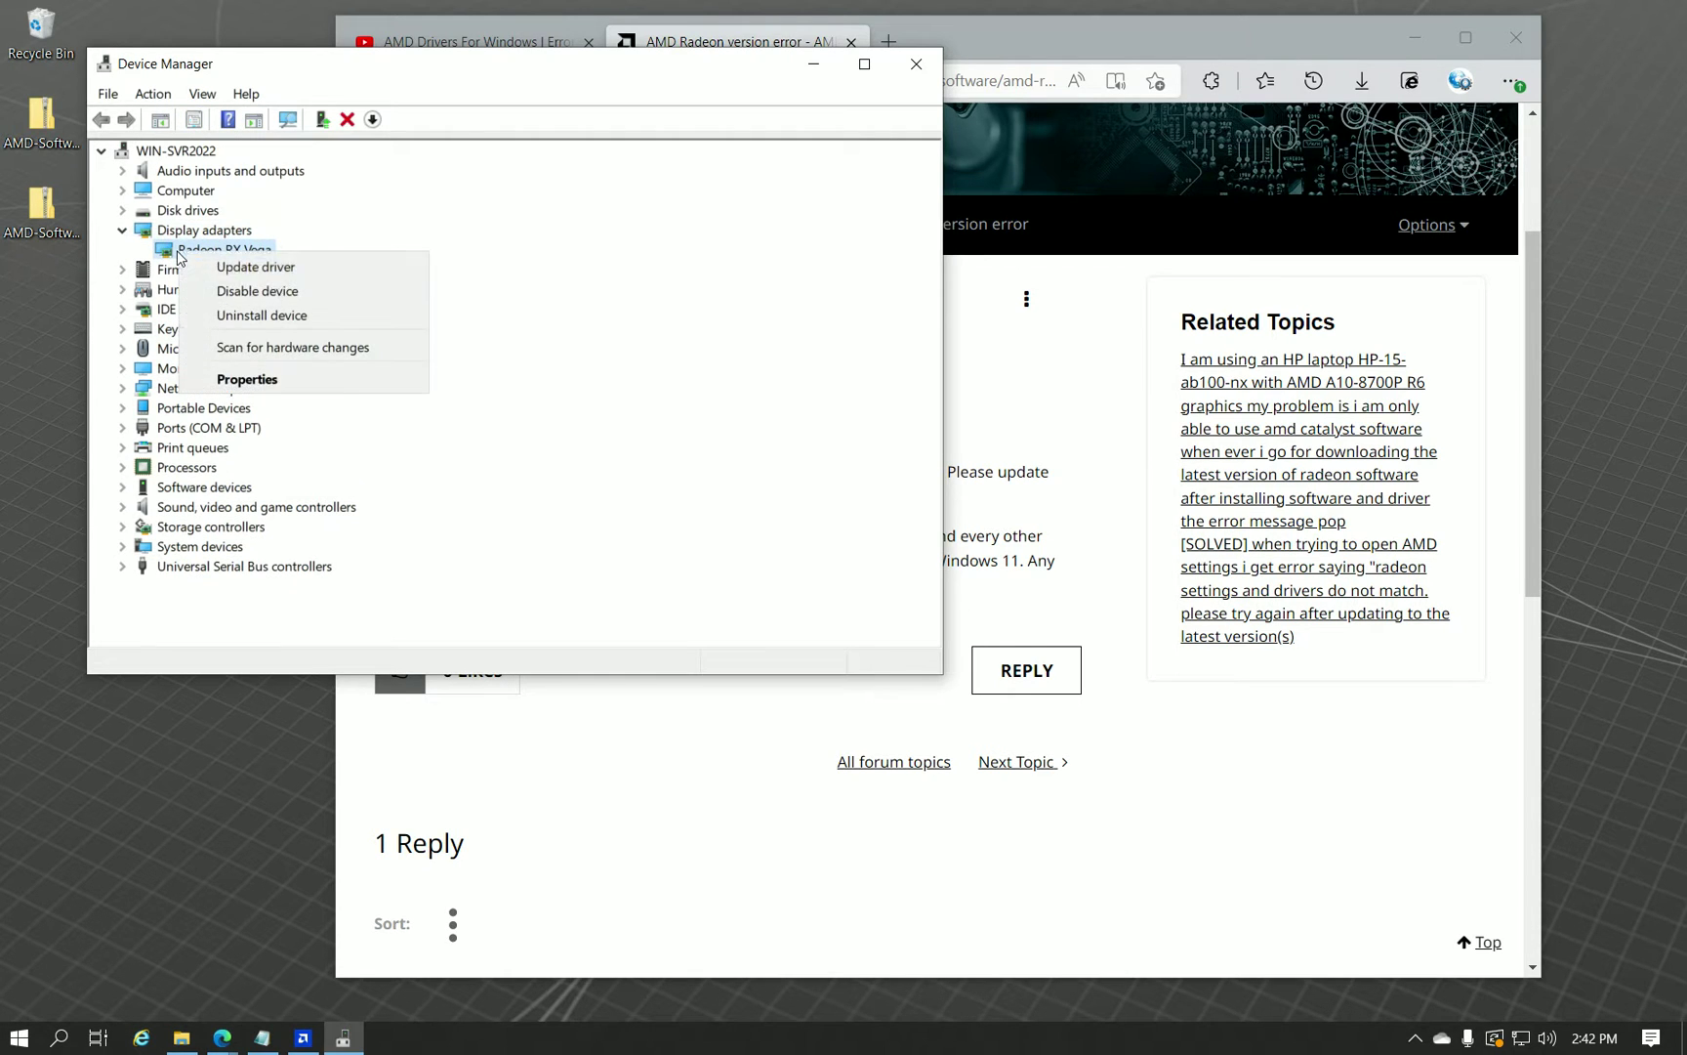
click(328, 381)
click(381, 164)
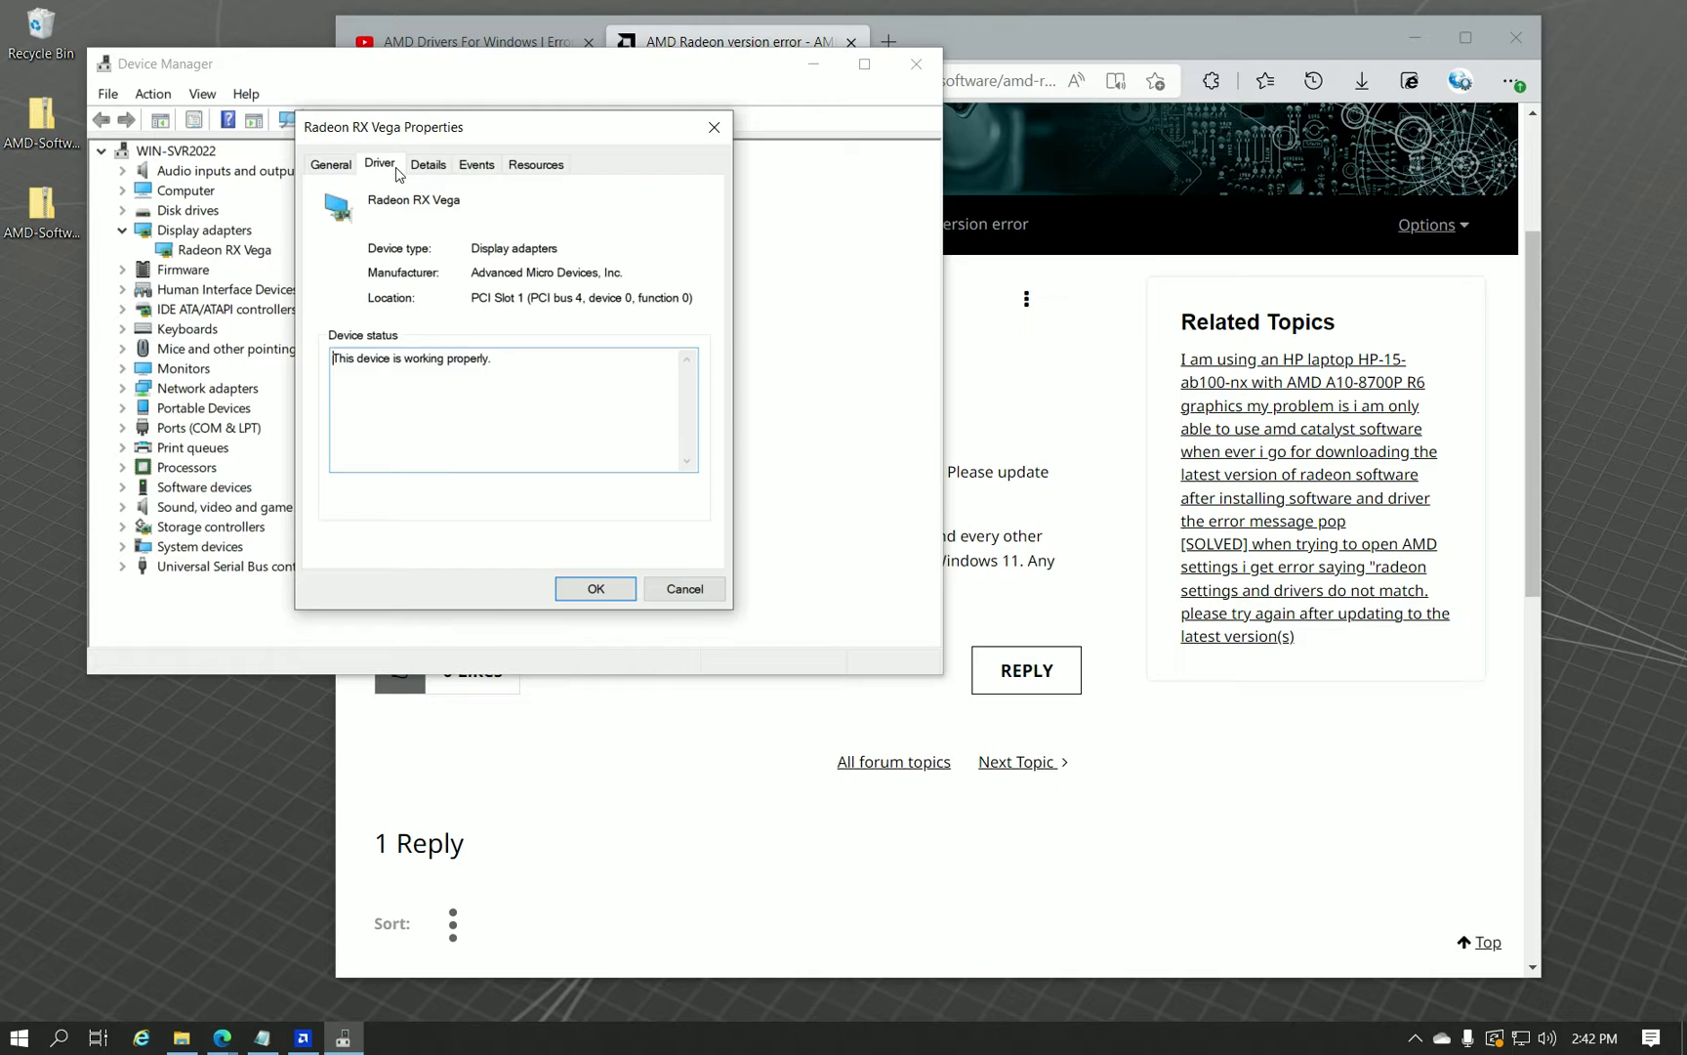
Reposition the Properties window and highlight driver version 31.0.12026.3.
drag(506, 125, 463, 76)
drag(577, 255, 408, 245)
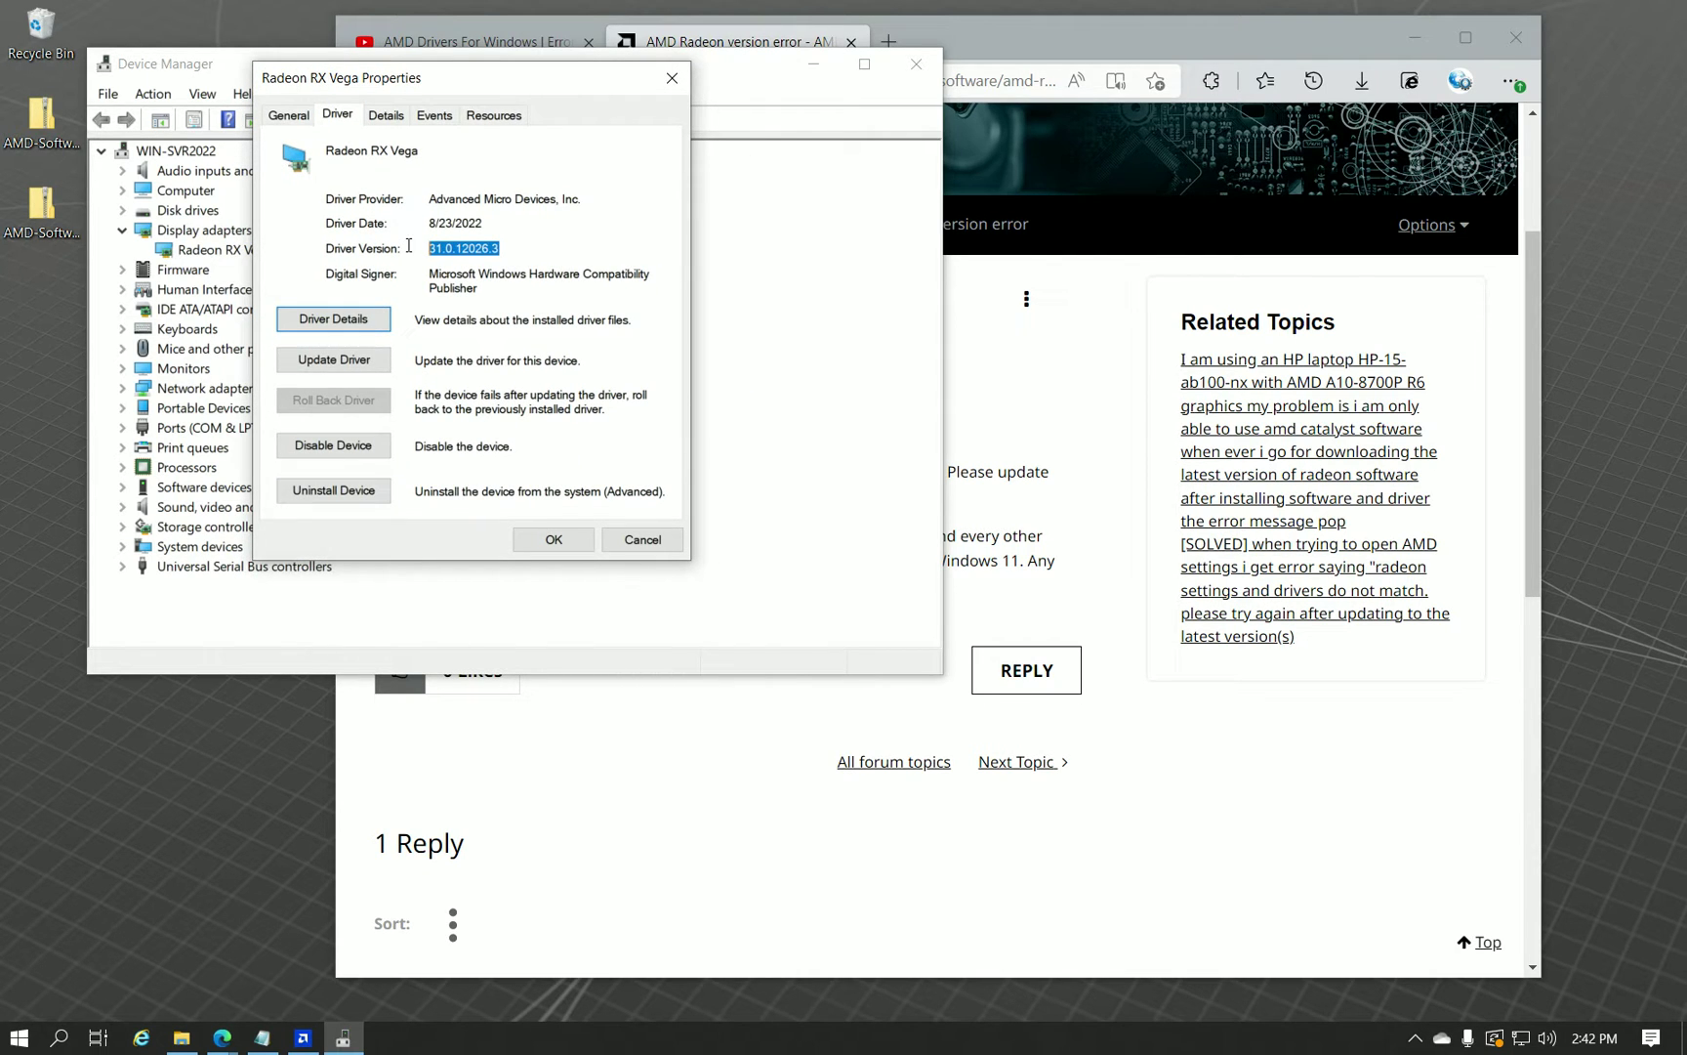
click(435, 255)
drag(514, 248, 278, 244)
Open Driver File Details and scroll through the Radeon RX Vega driver files list.
click(357, 329)
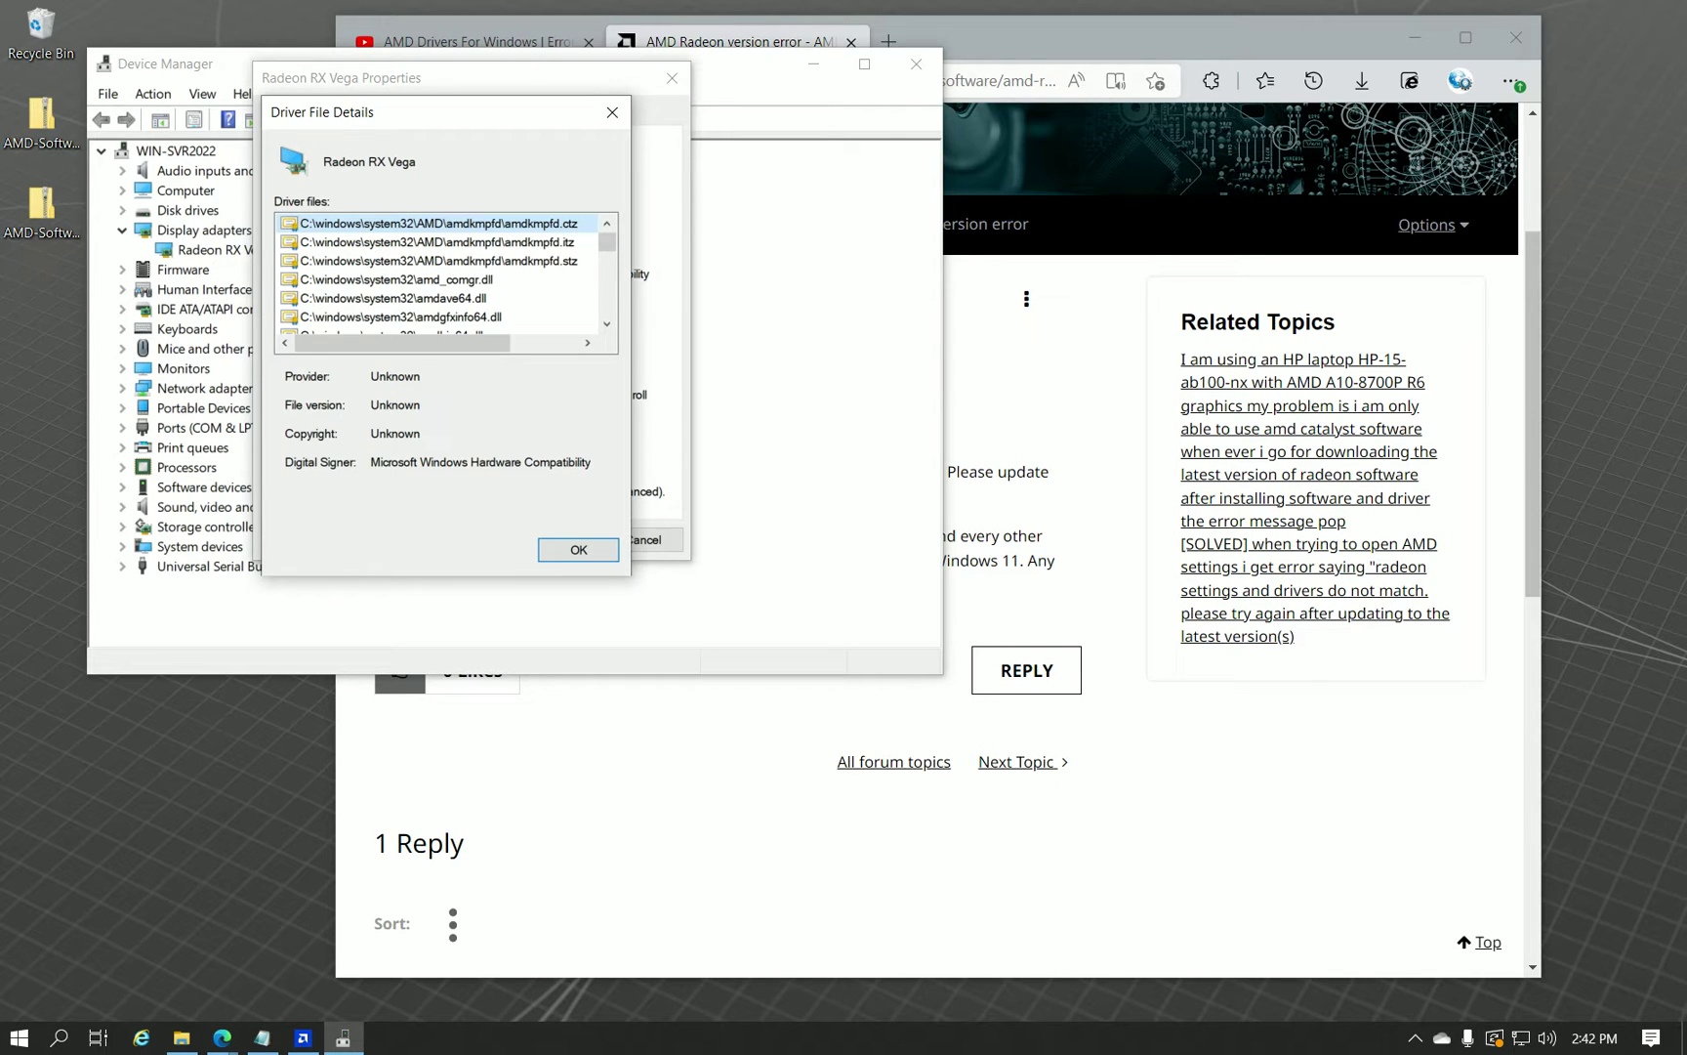
scroll(501, 283, down, 10)
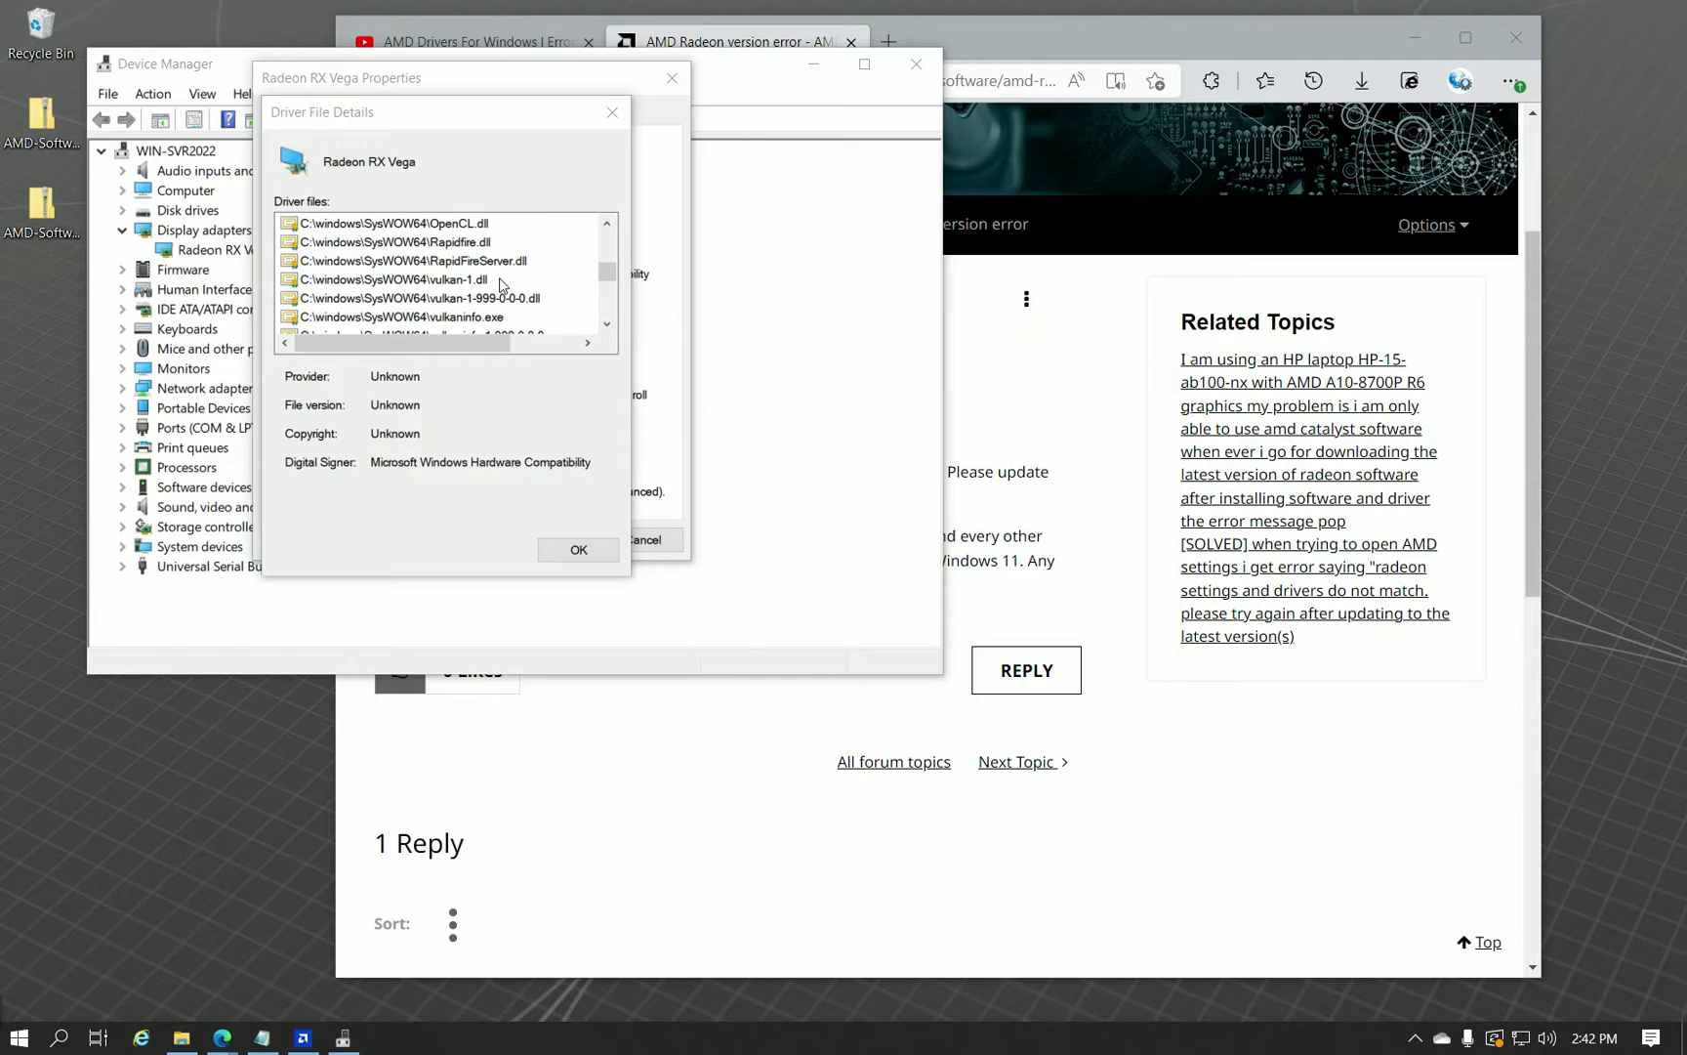
scroll(501, 284, down, 4)
scroll(358, 306, up, 2)
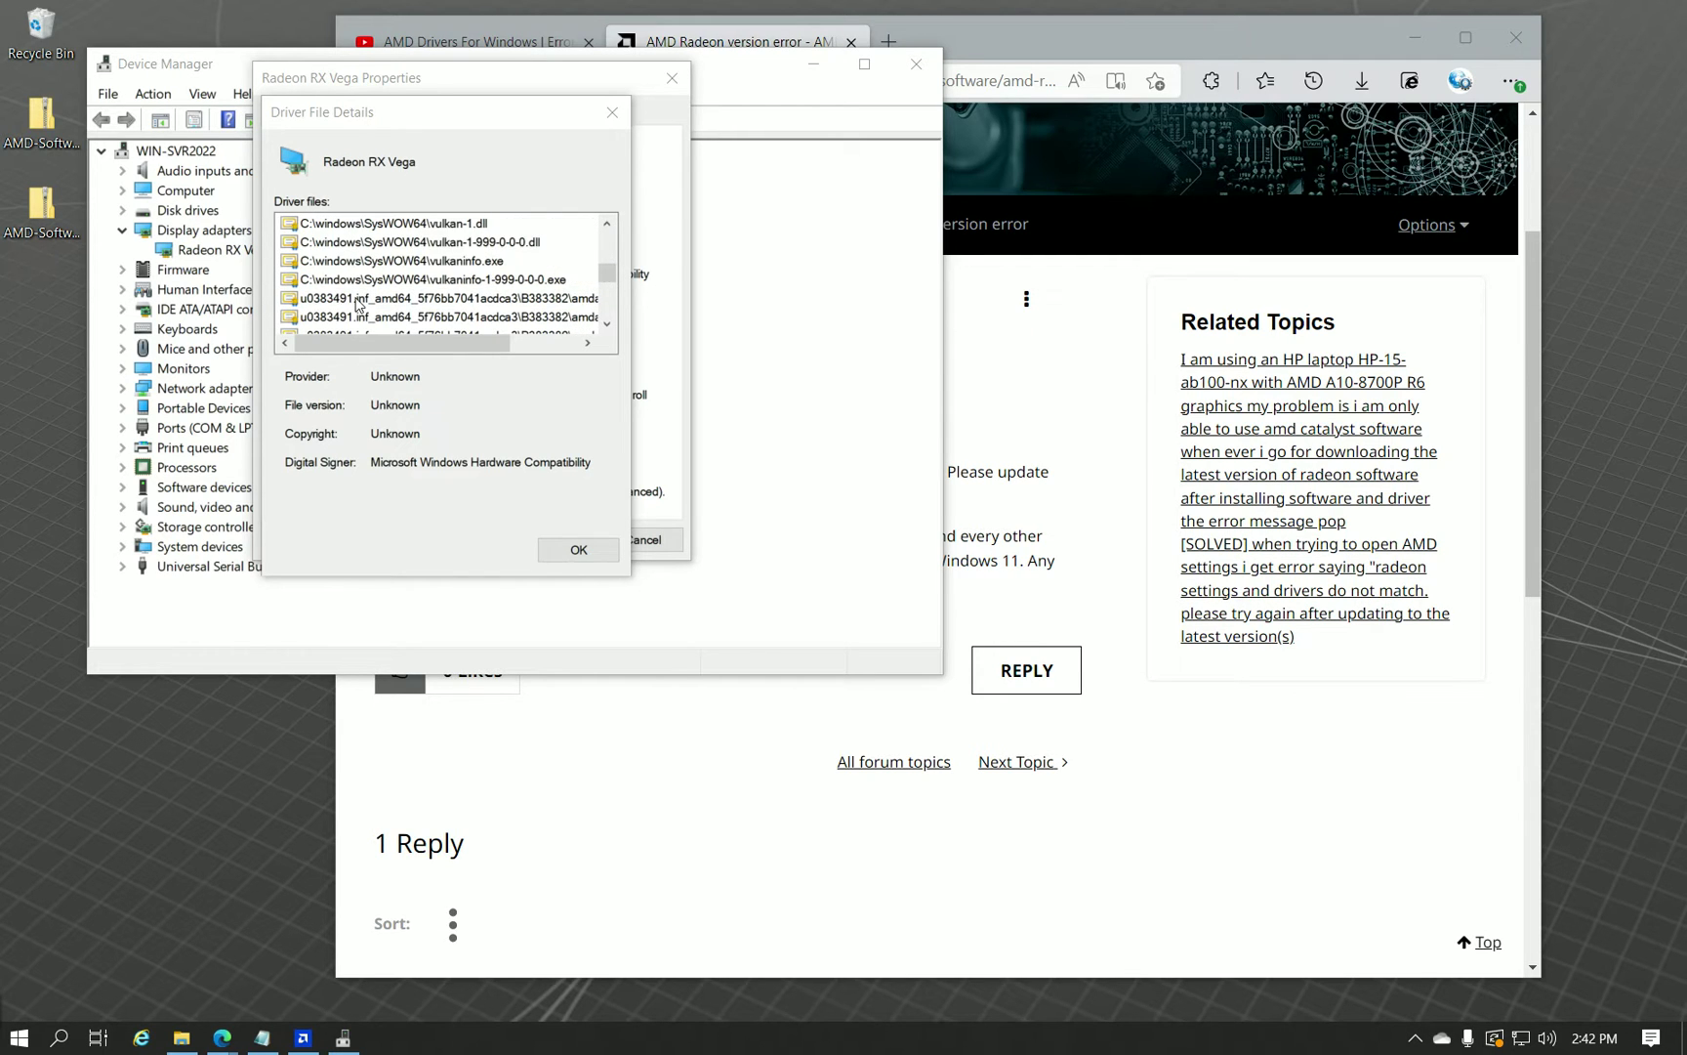
scroll(357, 306, down, 3)
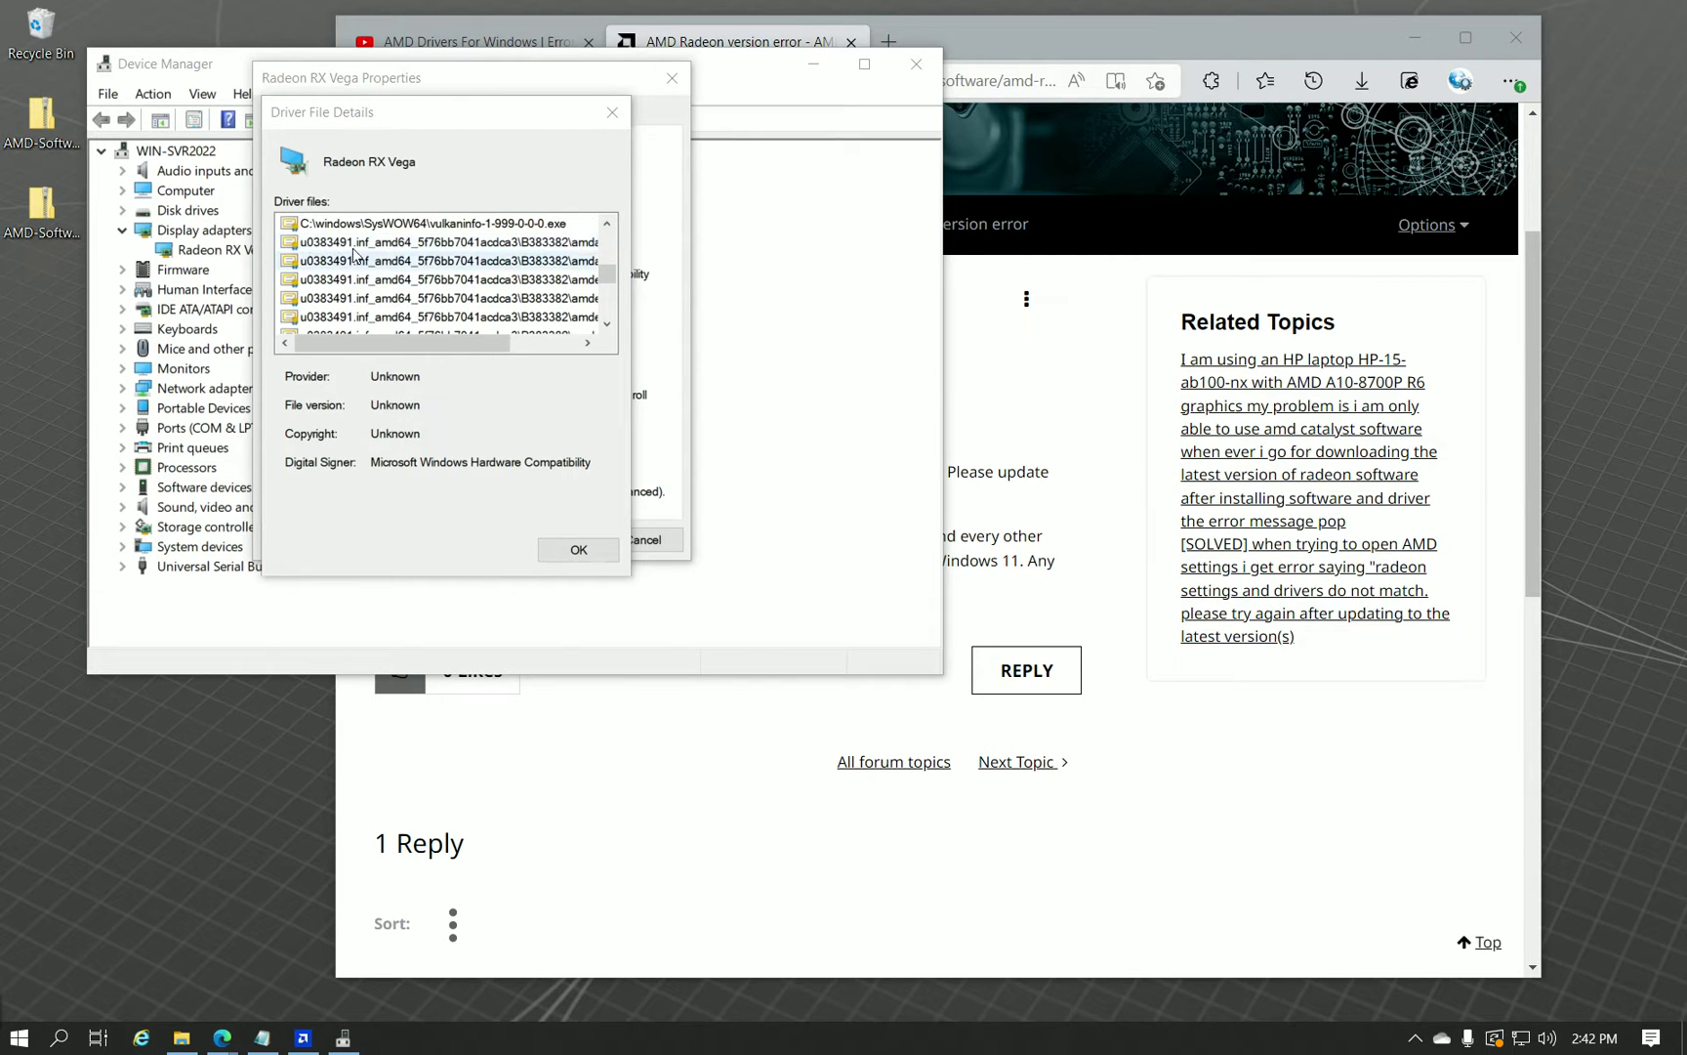
click(377, 256)
scroll(391, 283, up, 5)
scroll(391, 283, down, 3)
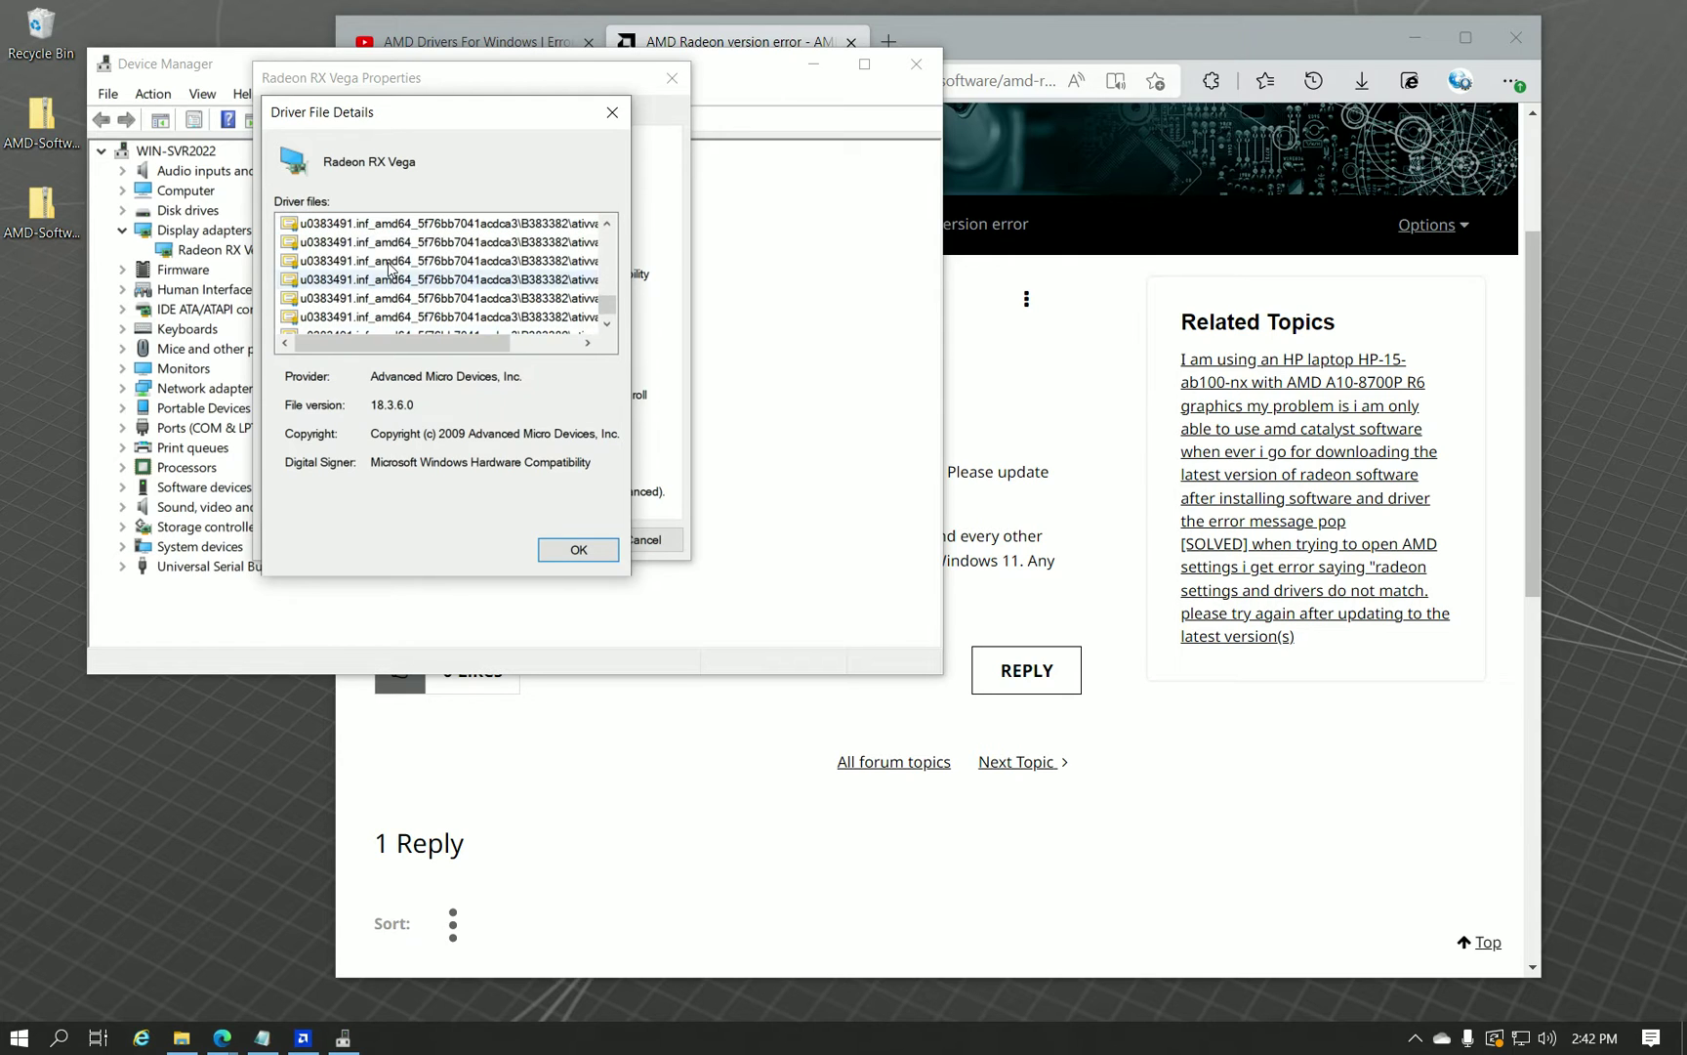
scroll(391, 279, up, 3)
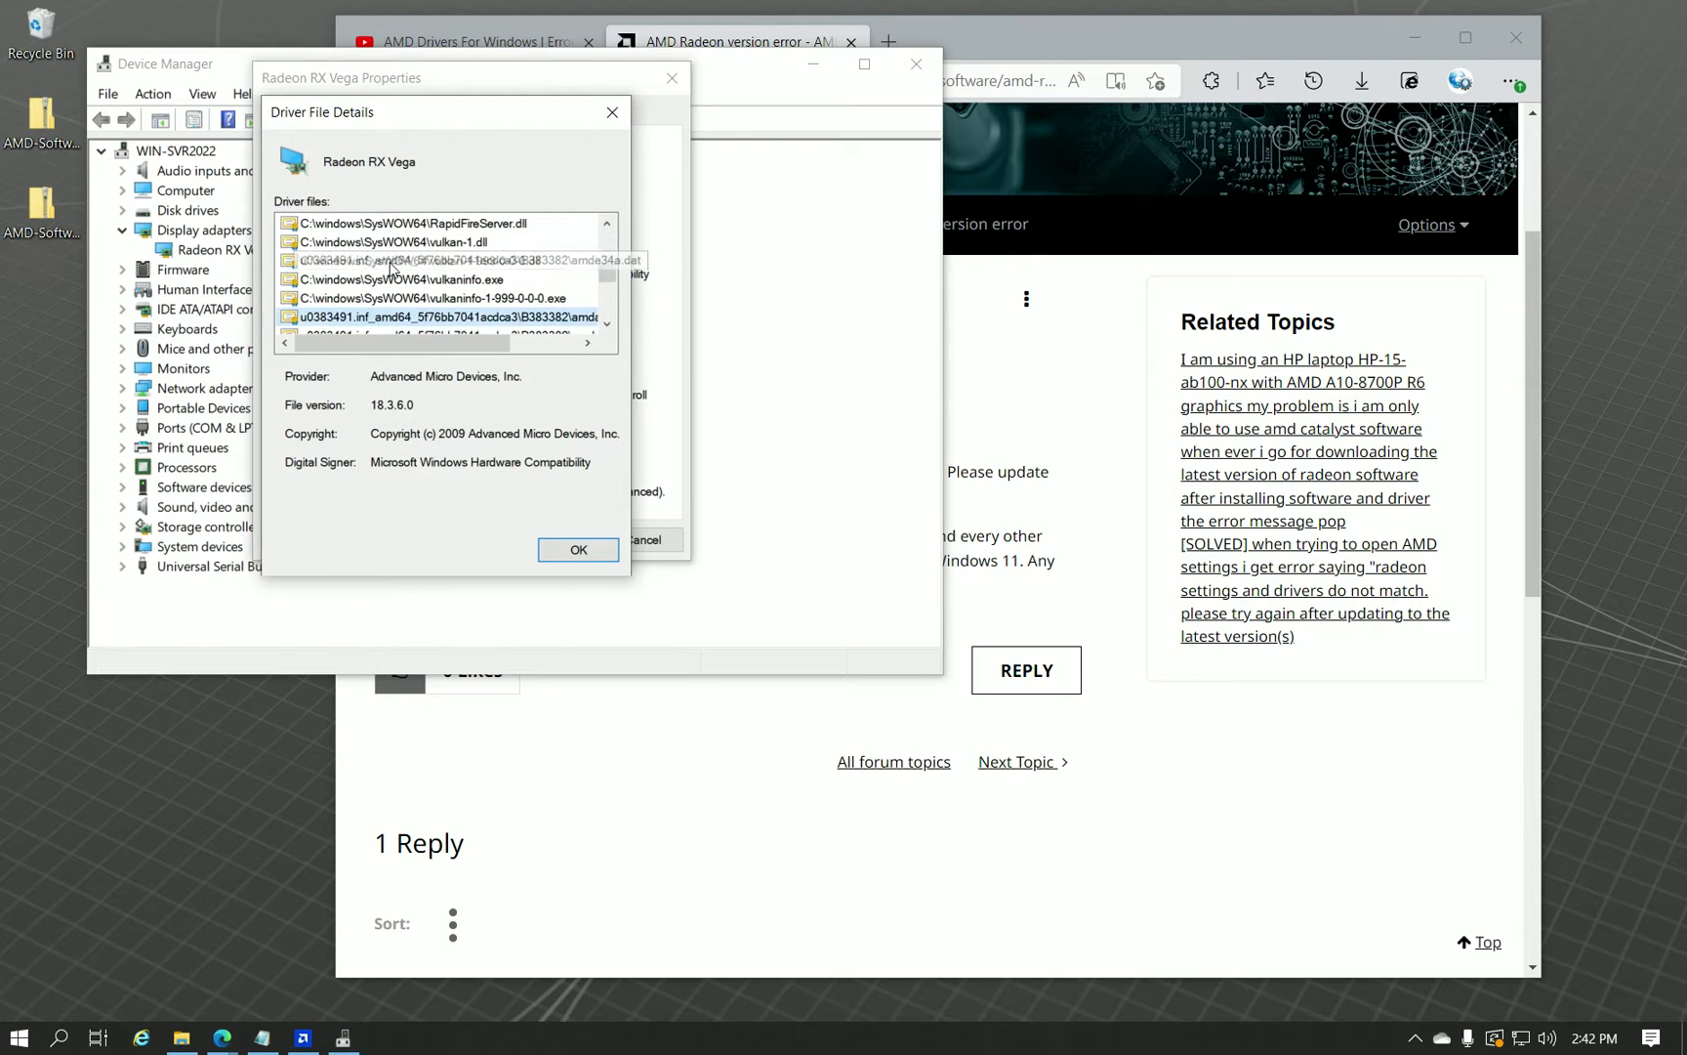
scroll(391, 278, down, 3)
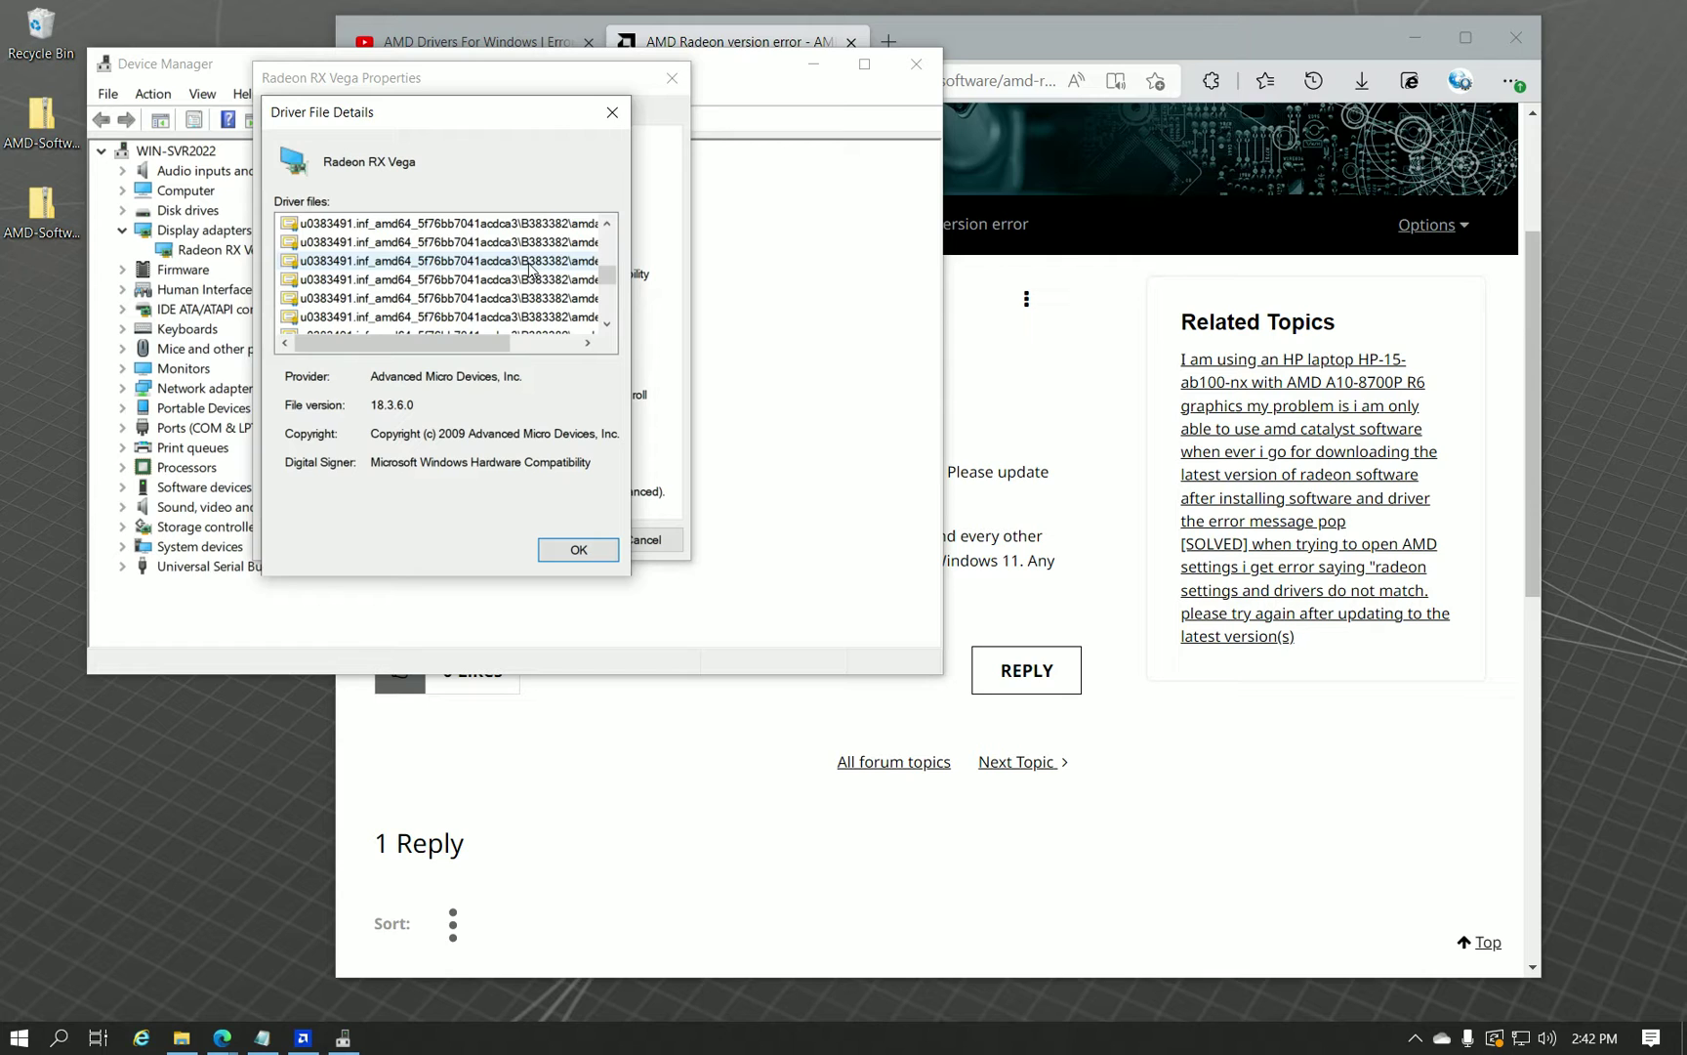
Step through the driver files until amdkmdag.sys shows AMD file version 31.0.12026.3.
click(532, 330)
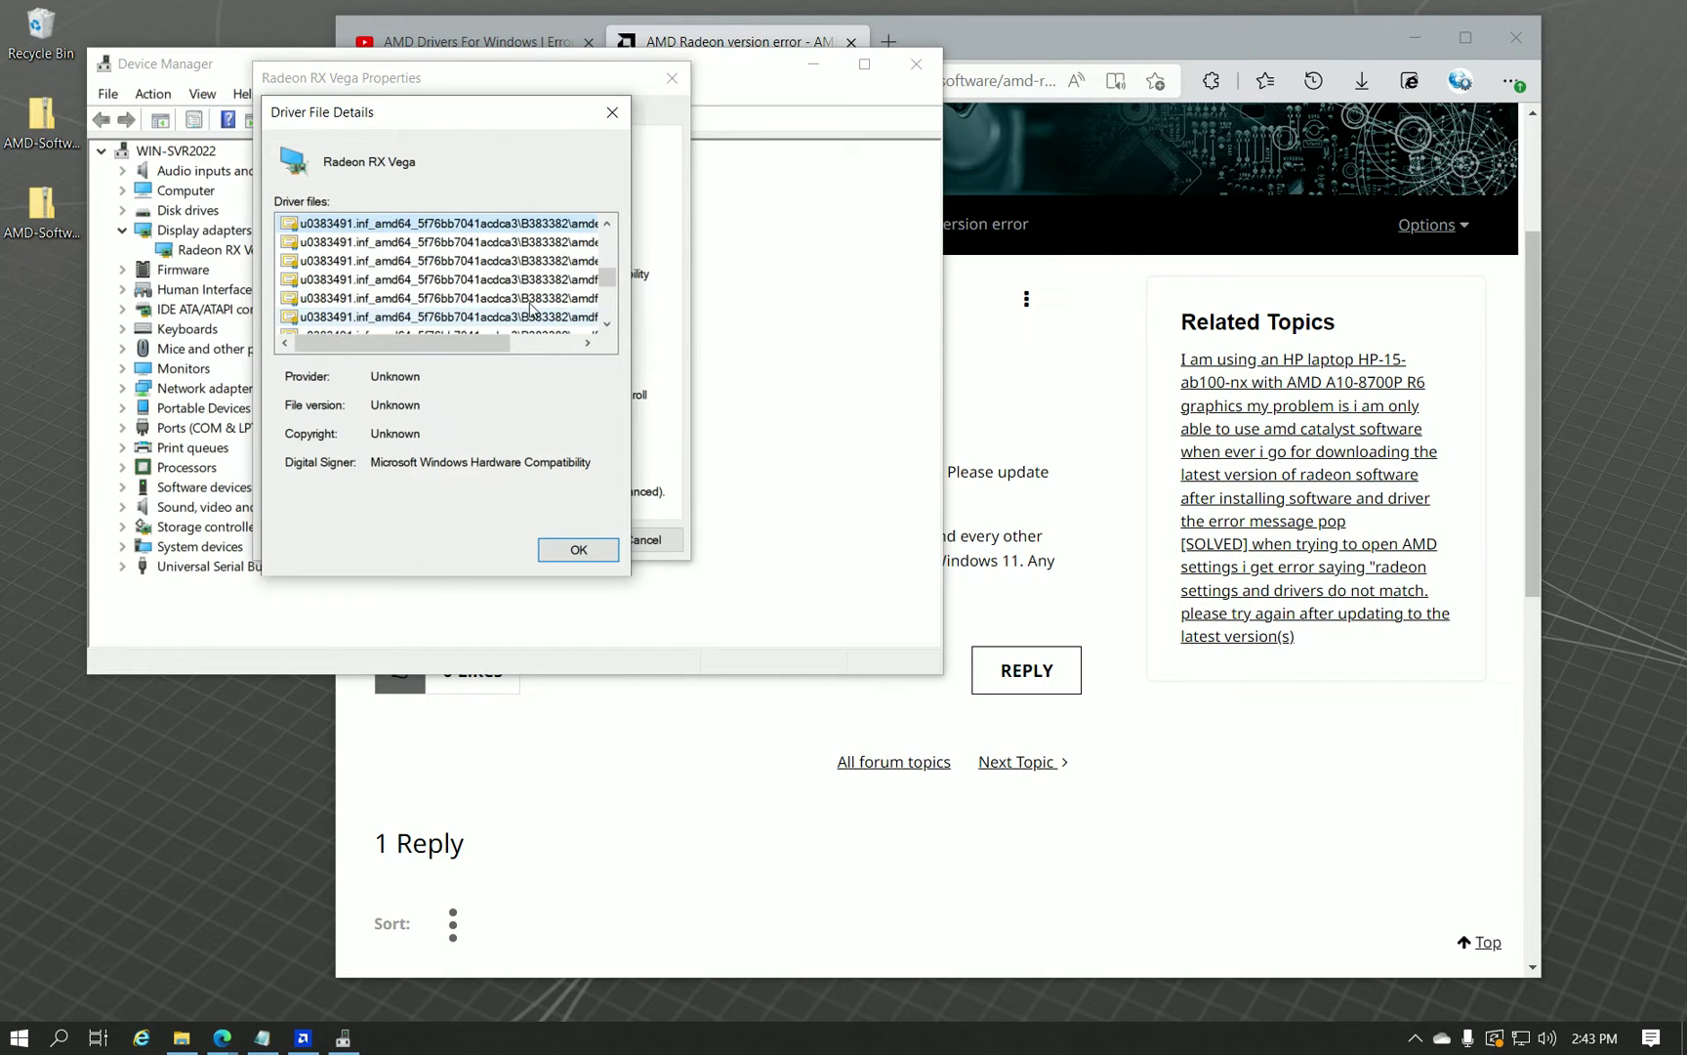
click(535, 244)
key(Down)
key(Down)
key(Down)
key(Down)
key(Down)
key(Down)
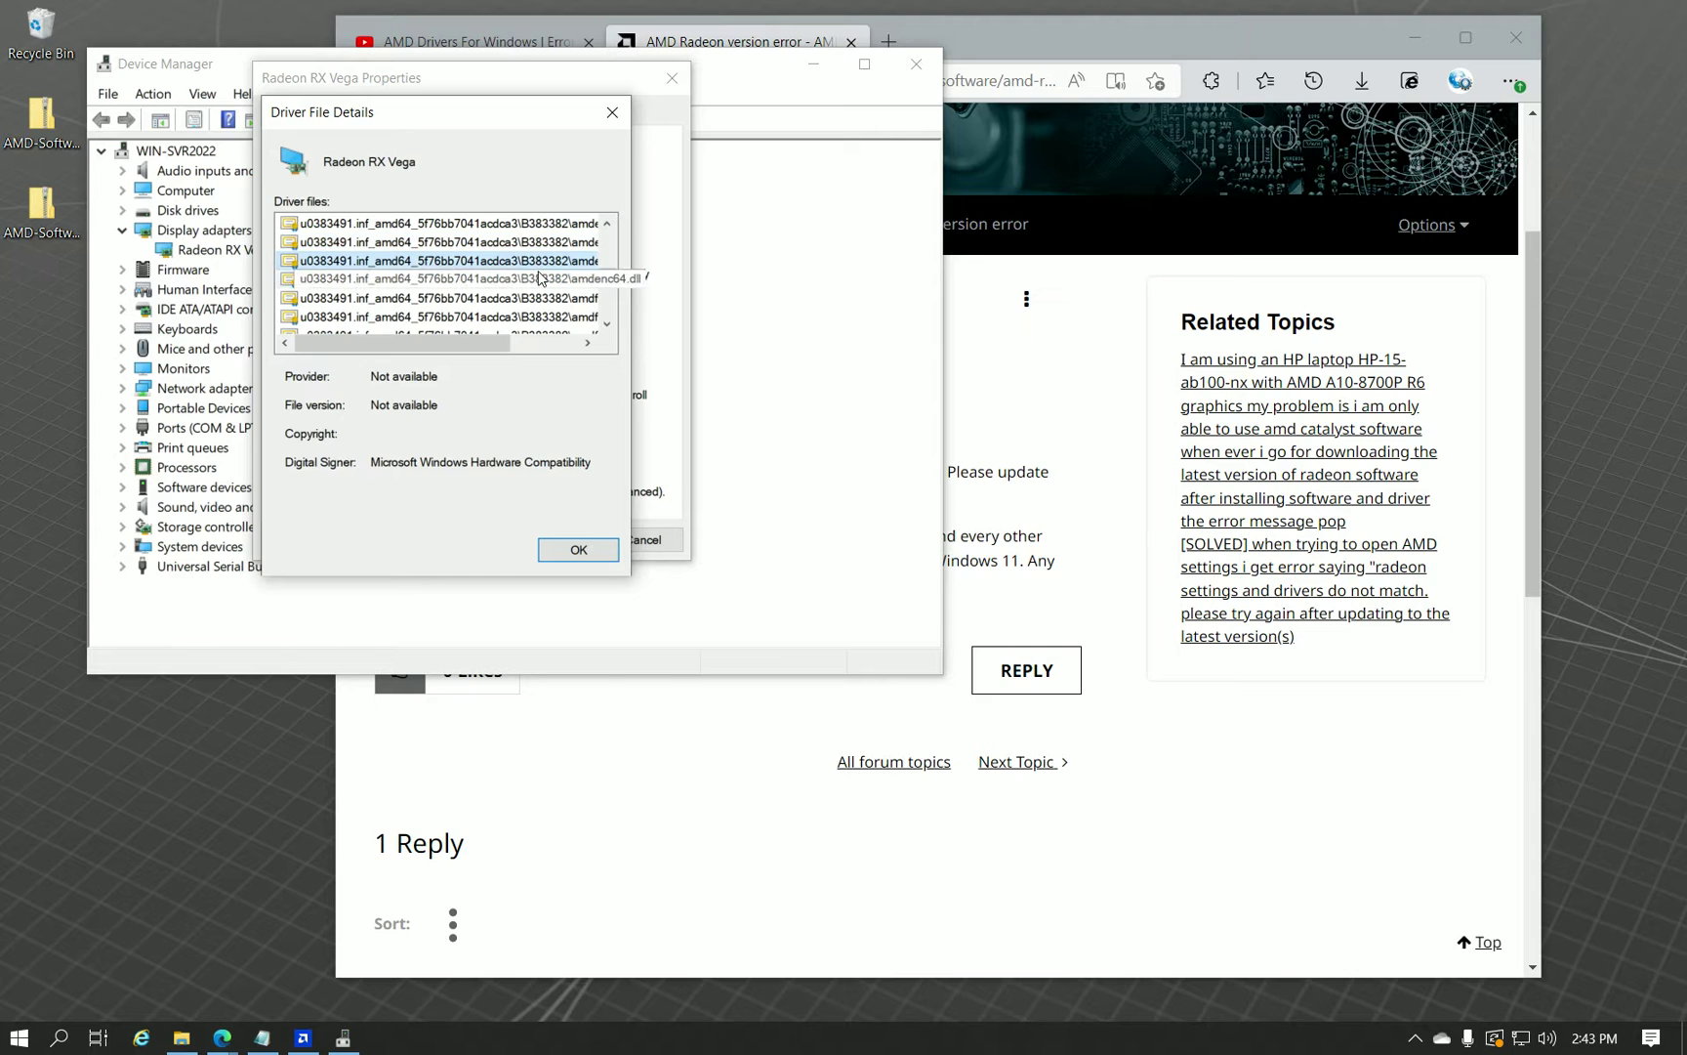
key(Down)
key(Down)
key(Down)
key(Down)
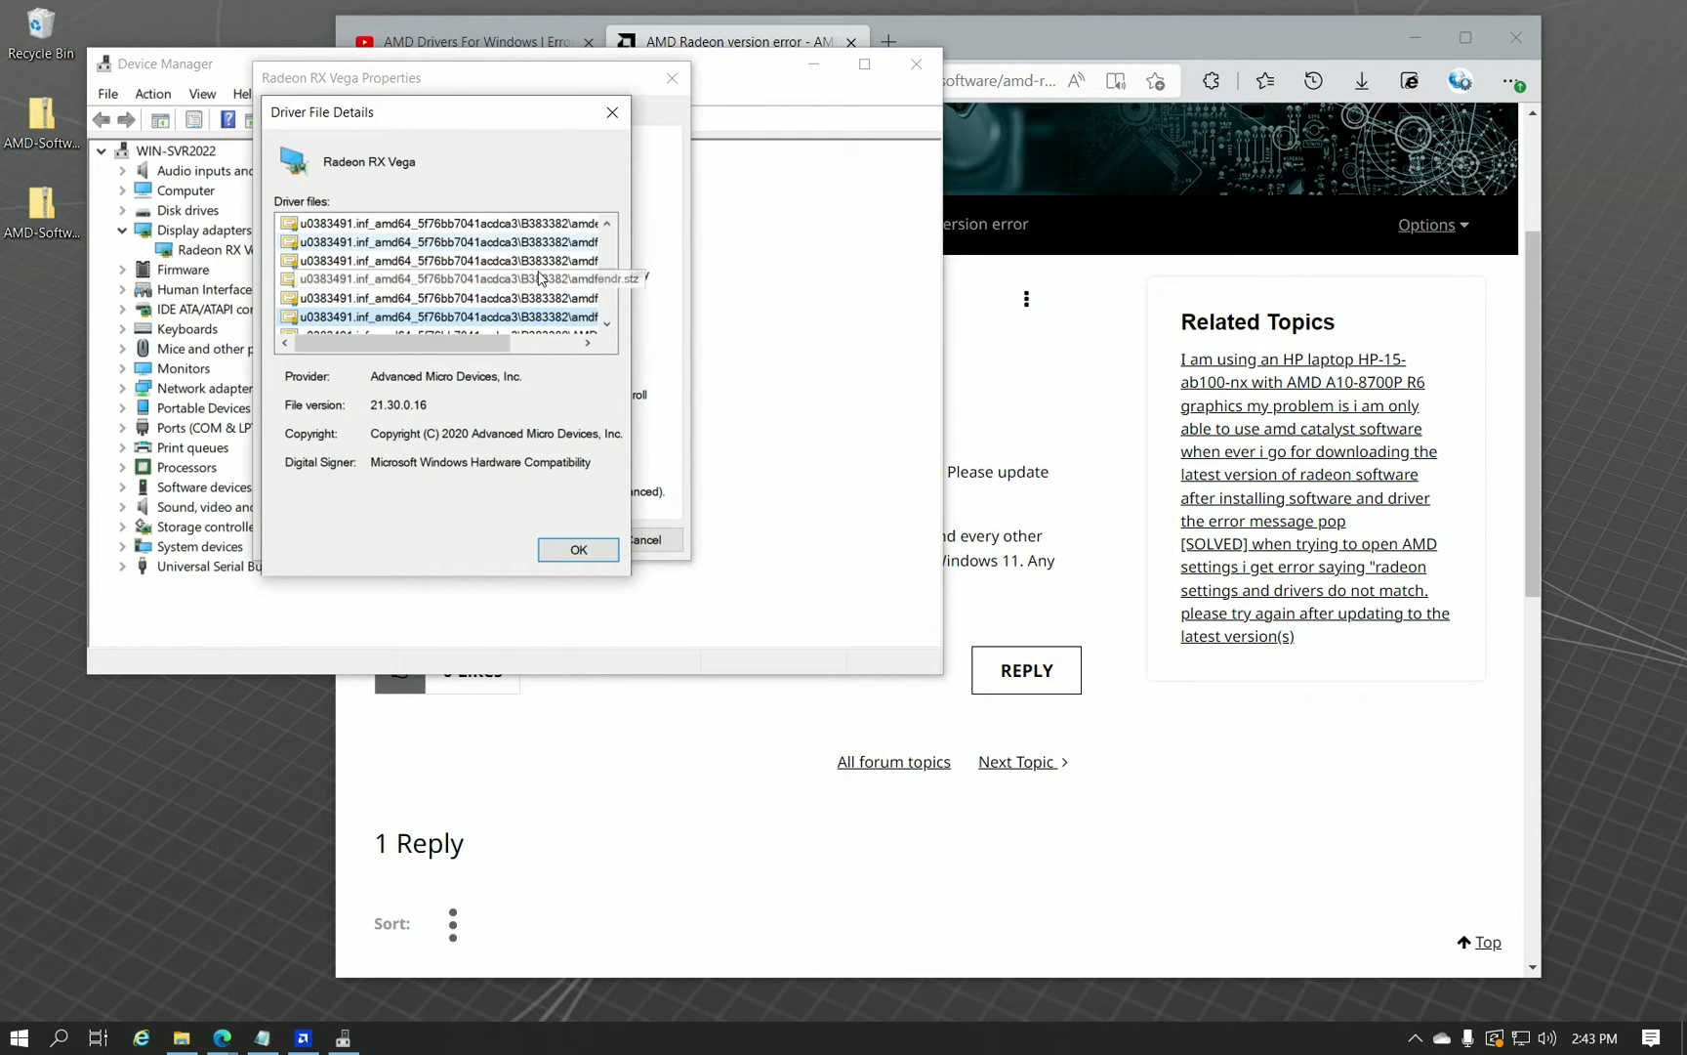
key(Down)
key(Down)
key(Down)
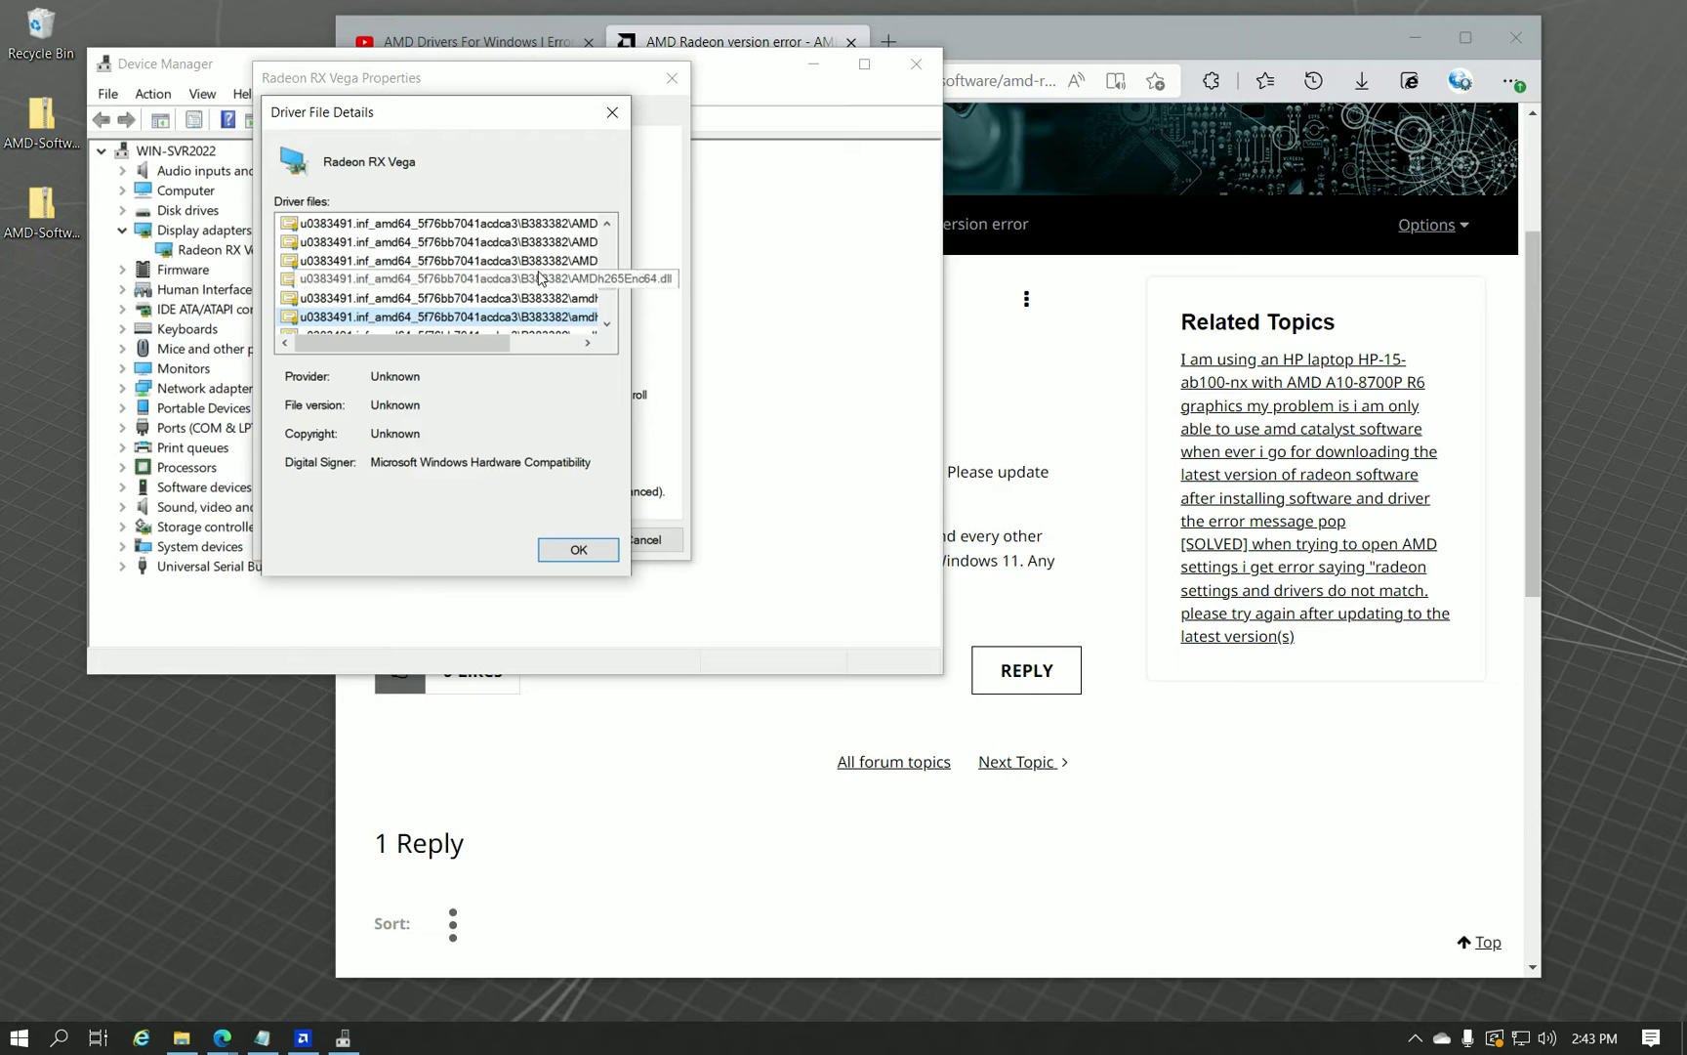
key(Down)
click(557, 298)
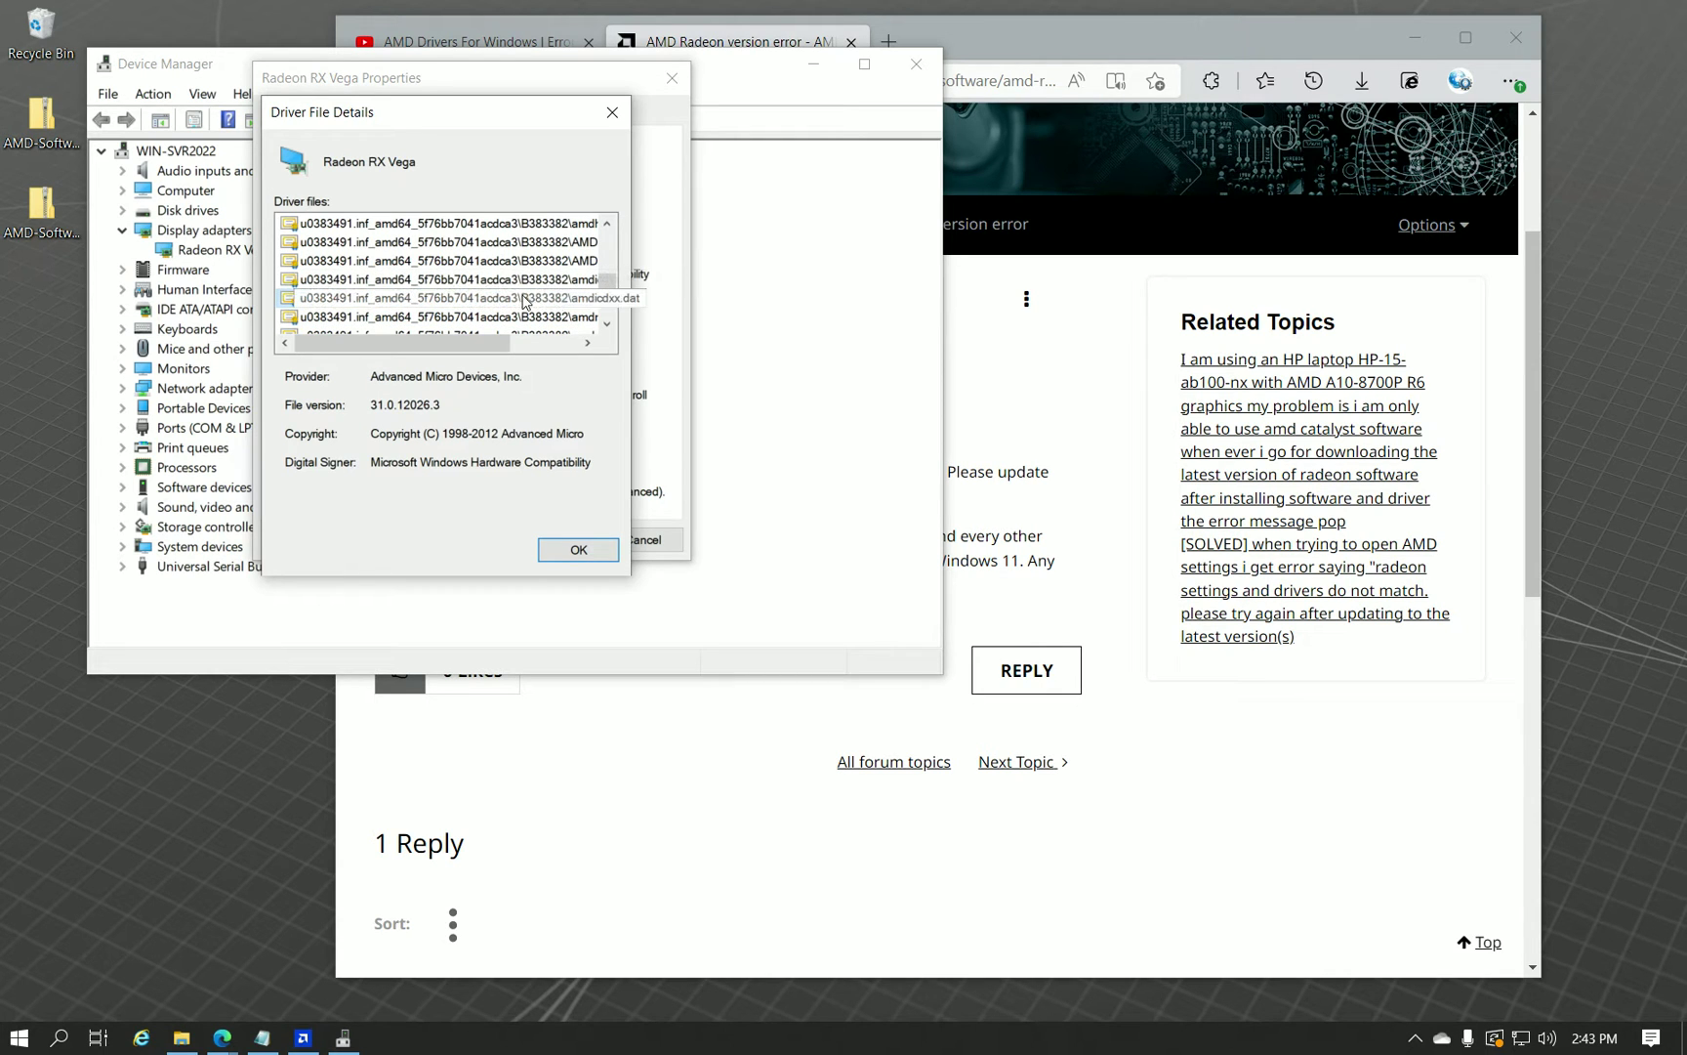
scroll(526, 300, down, 1)
click(483, 299)
Close the Radeon RX Vega driver dialogs and open Downloads from This PC in File Explorer.
click(611, 110)
click(672, 78)
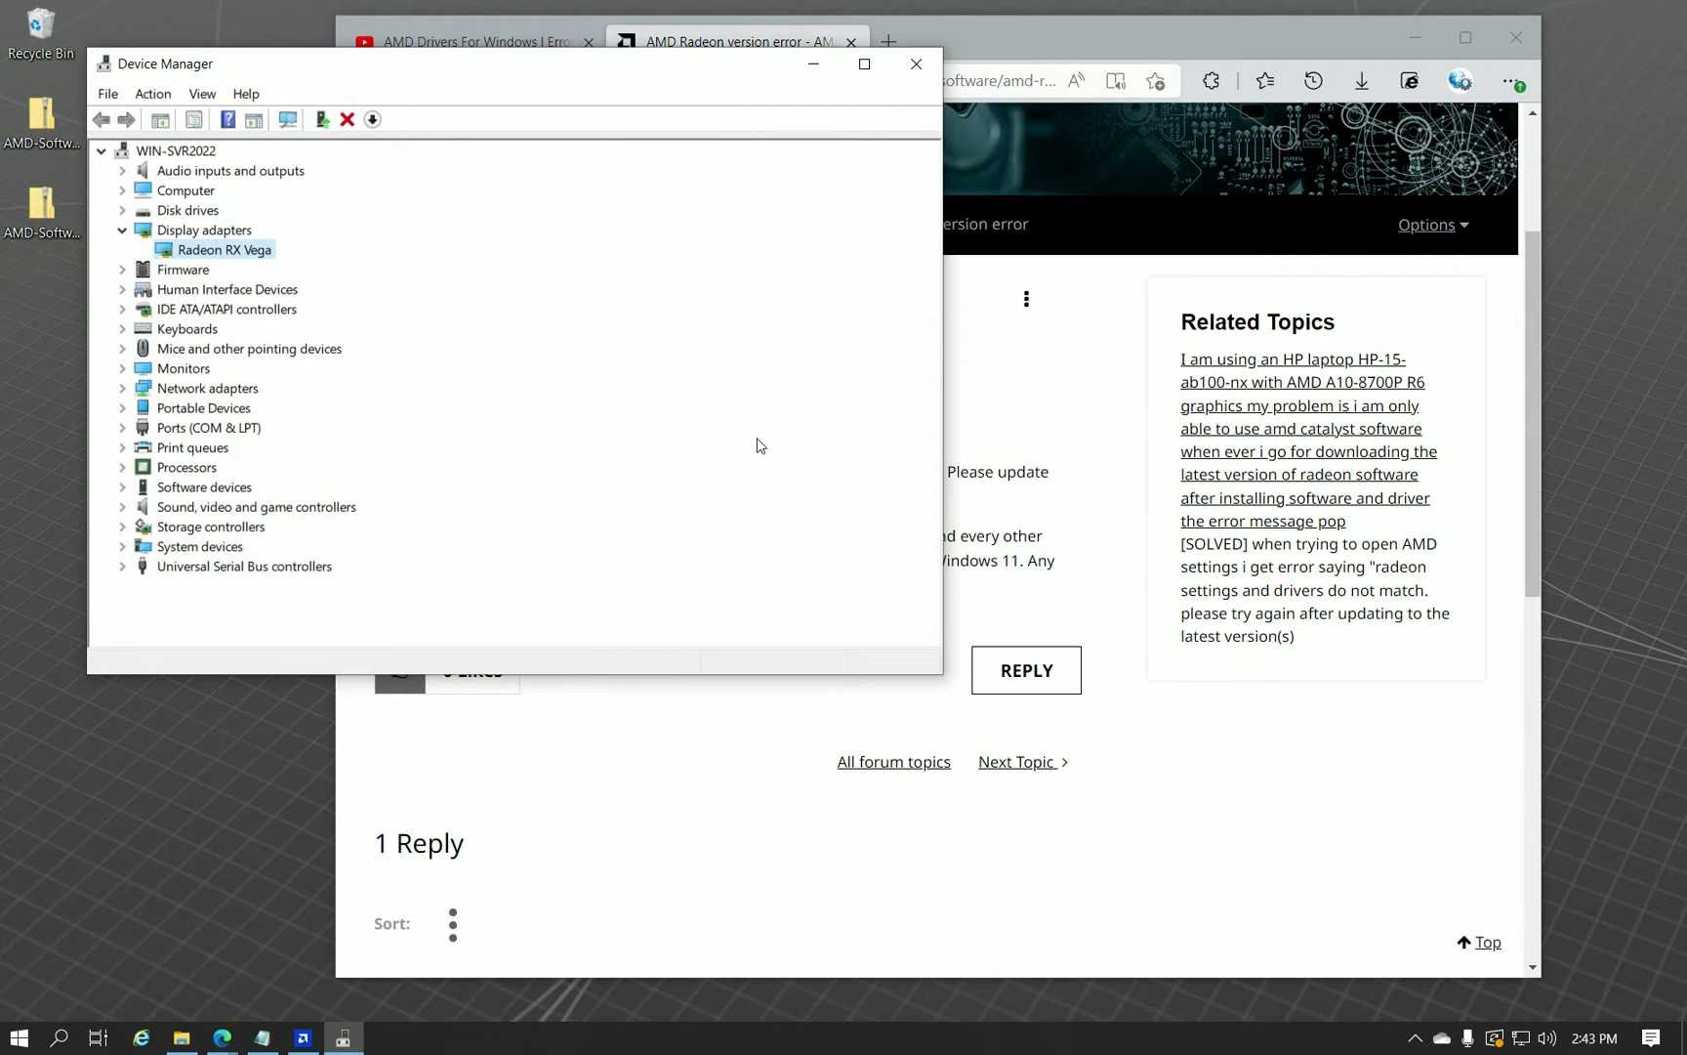
click(181, 1037)
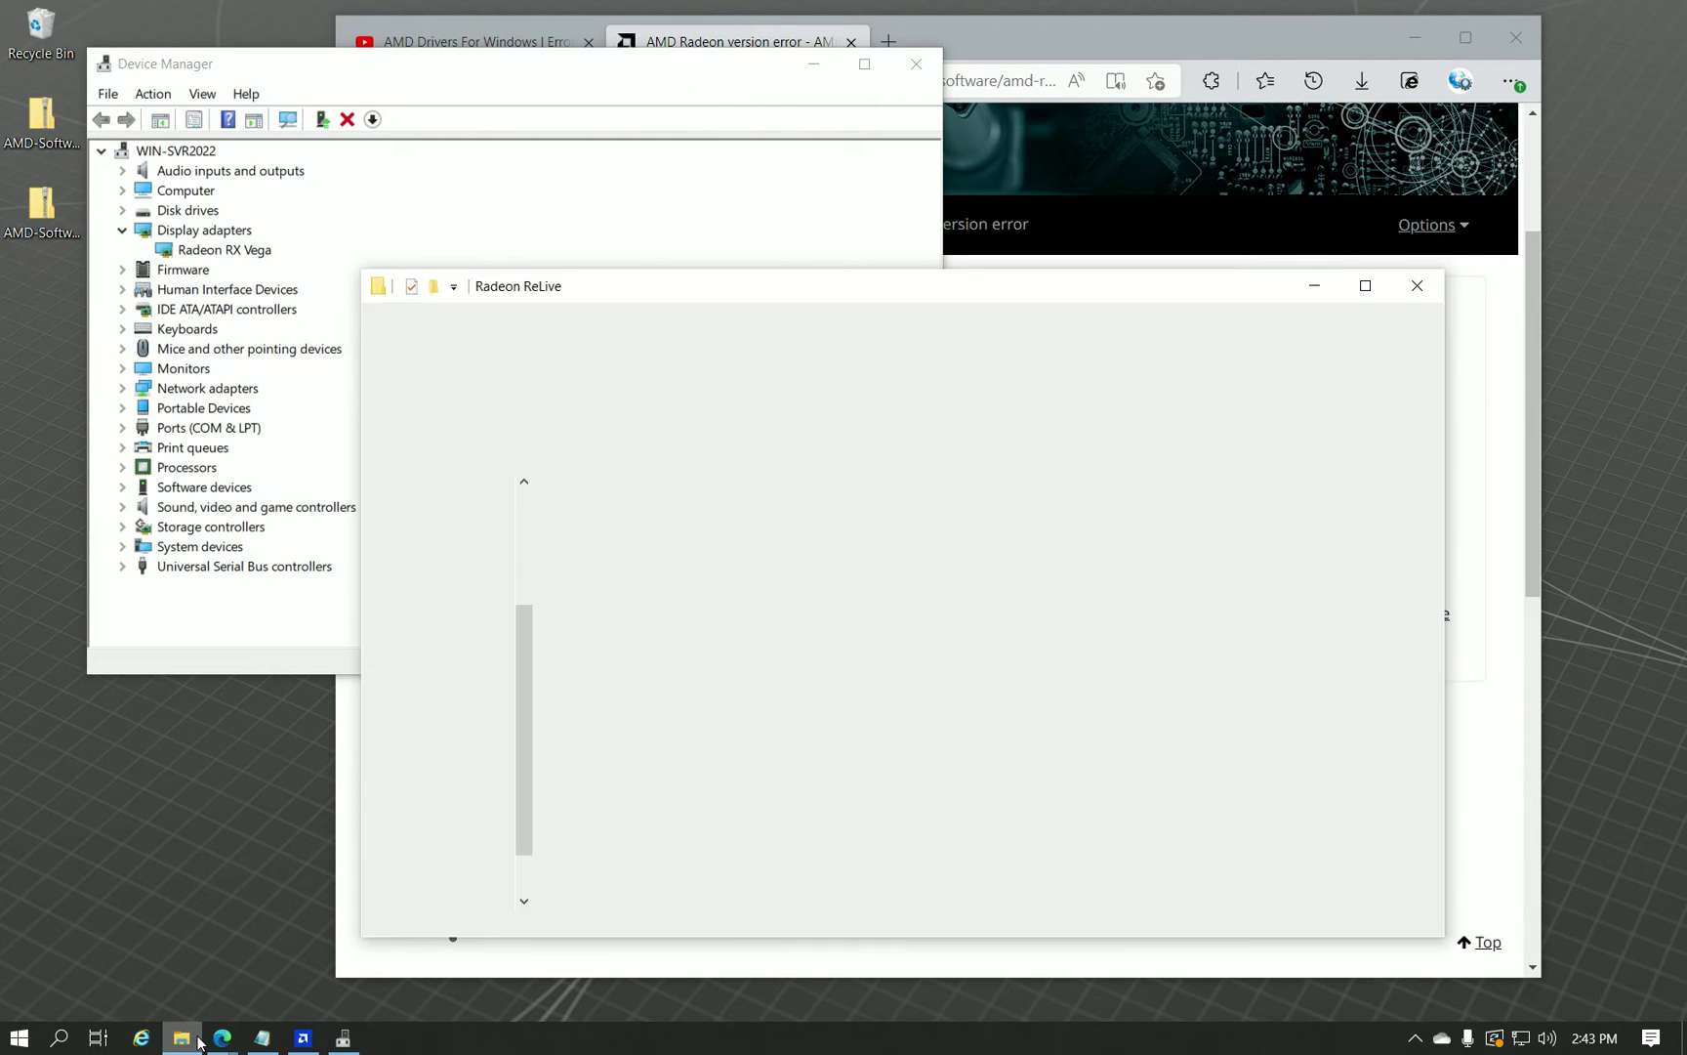
click(477, 616)
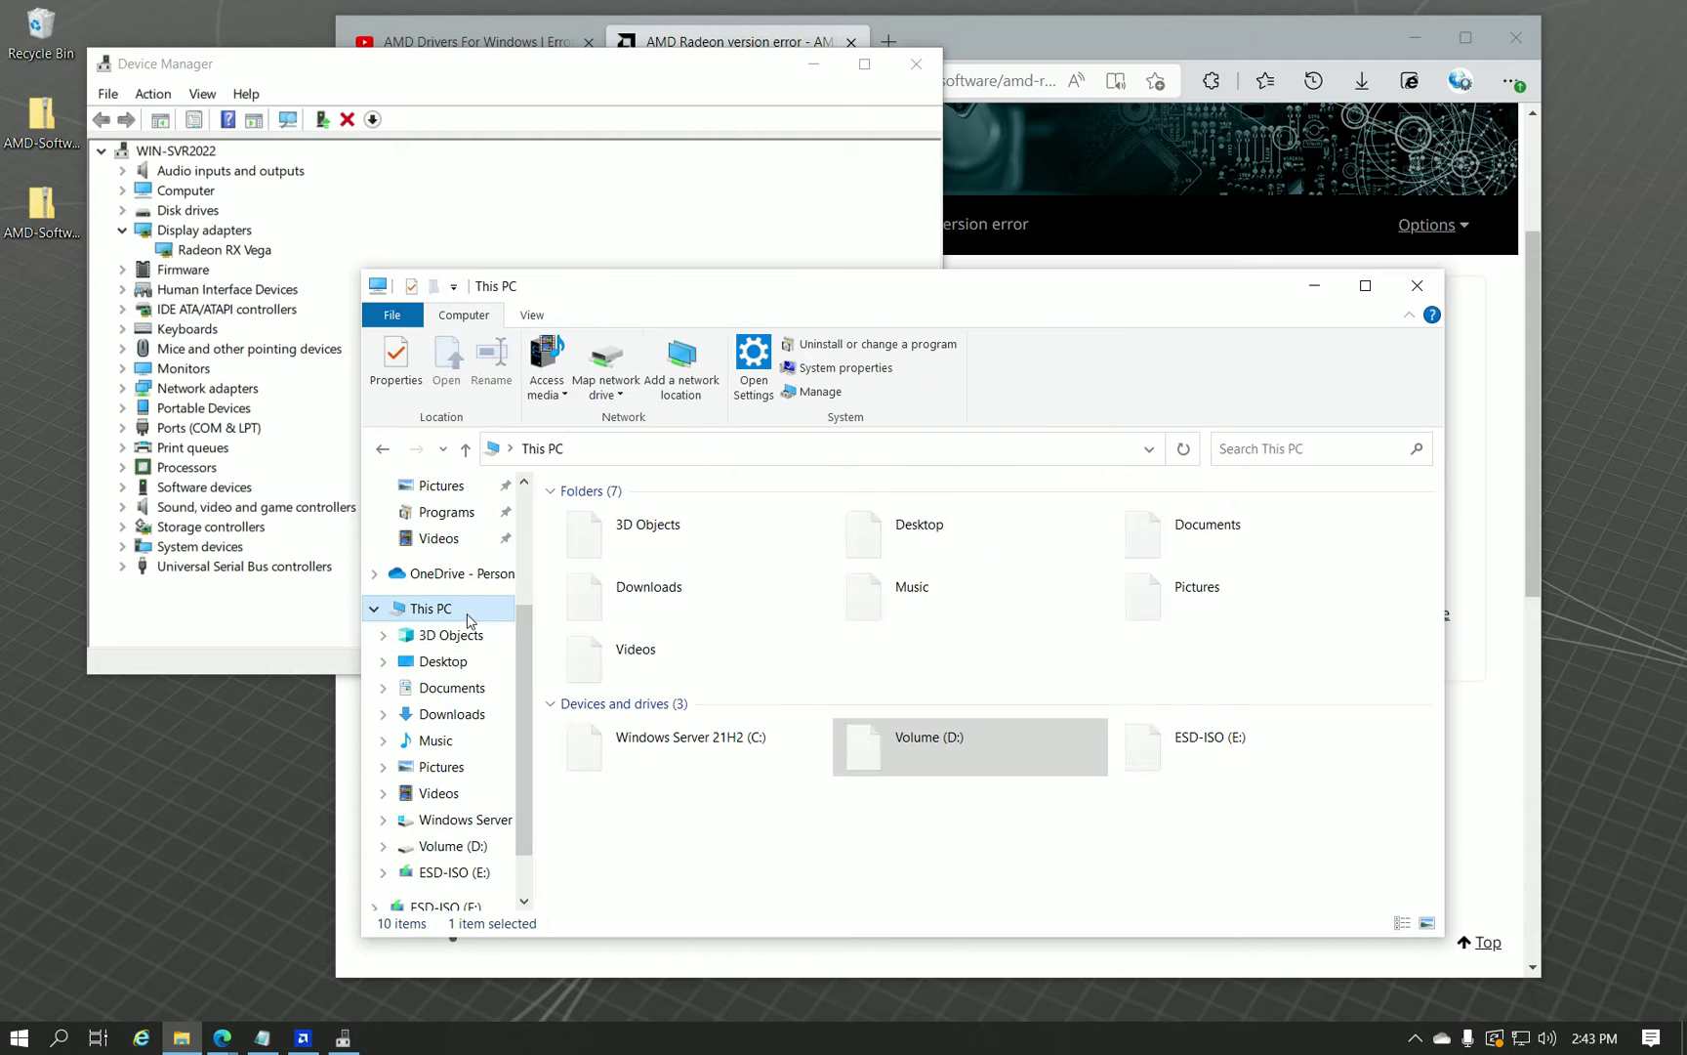
click(452, 714)
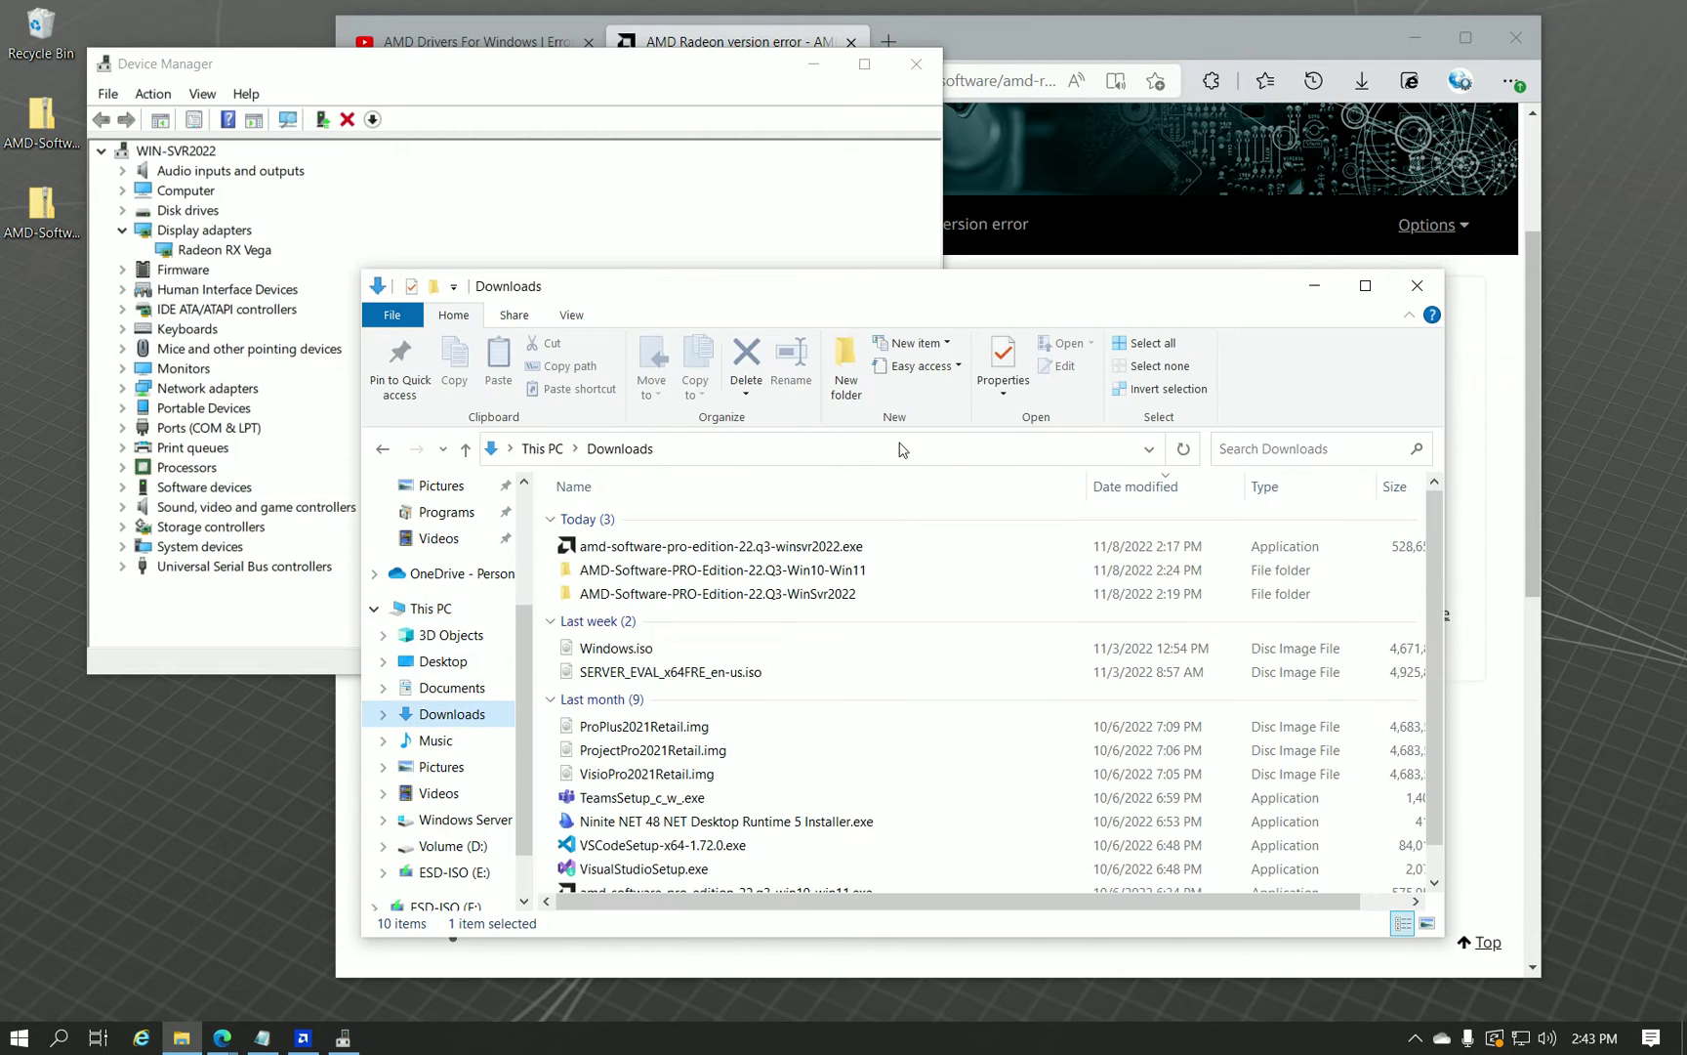
Rearrange the Edge forum window and File Explorer, bringing Downloads back in front.
drag(993, 305, 781, 305)
click(1041, 39)
double_click(1041, 38)
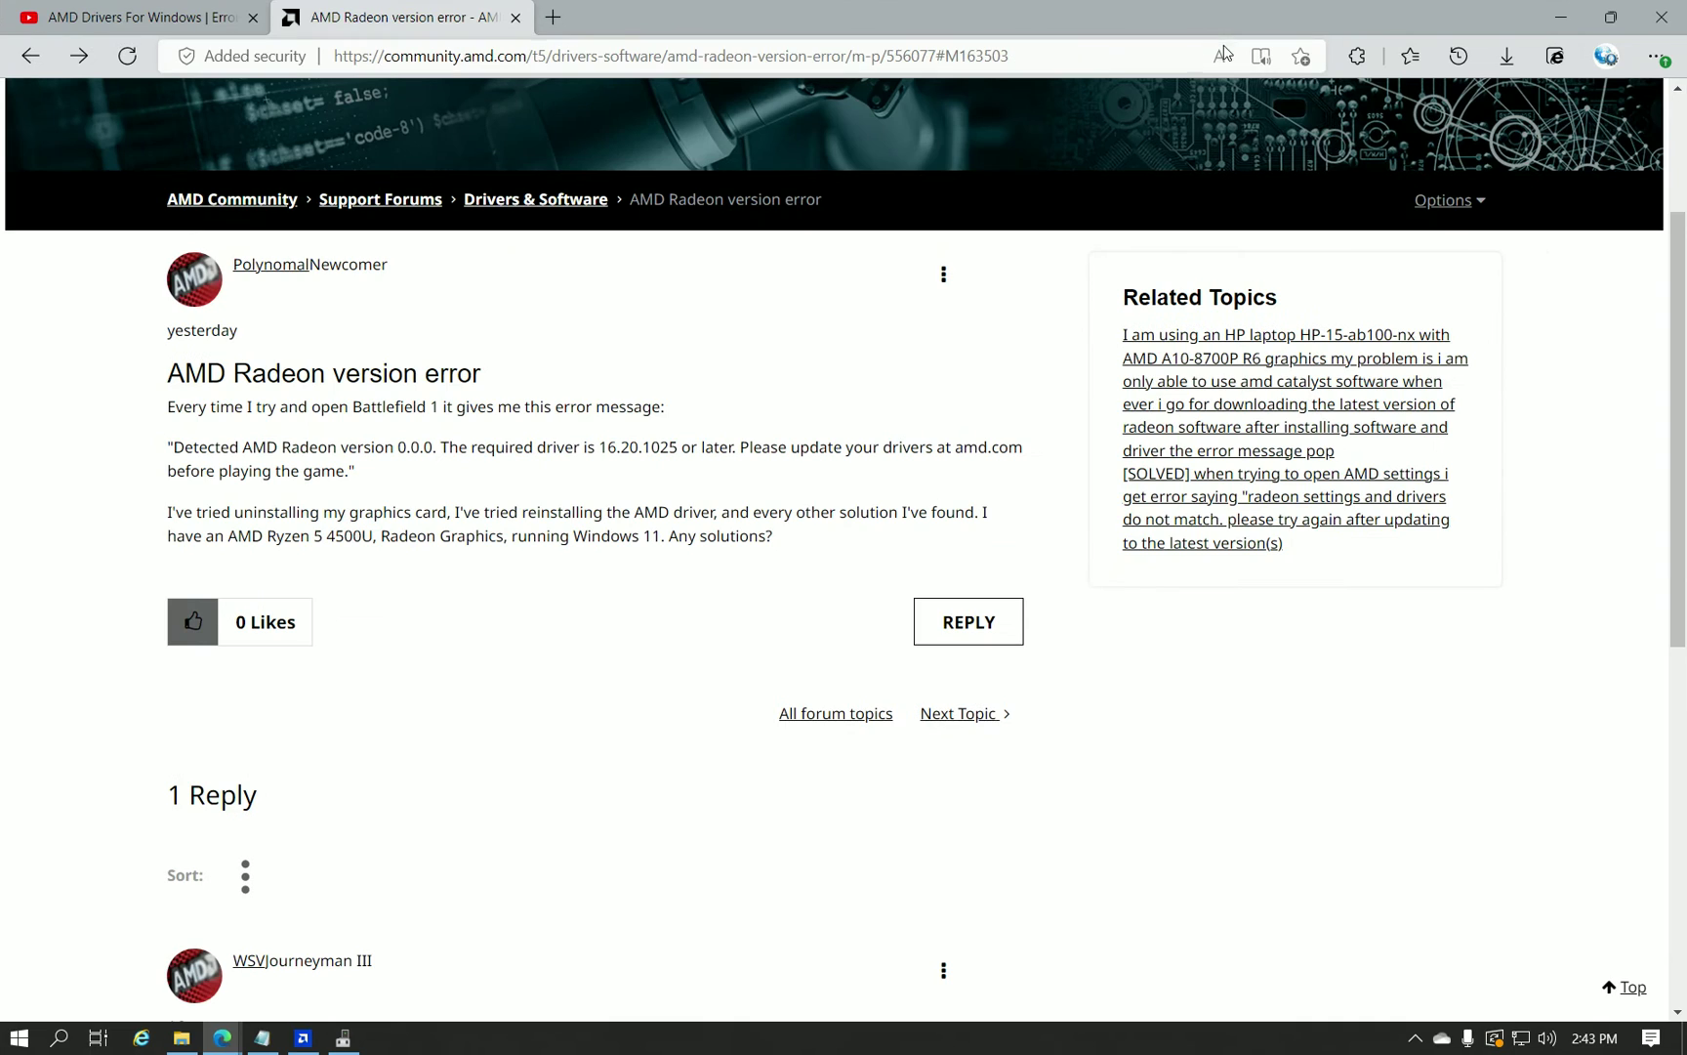
double_click(1161, 15)
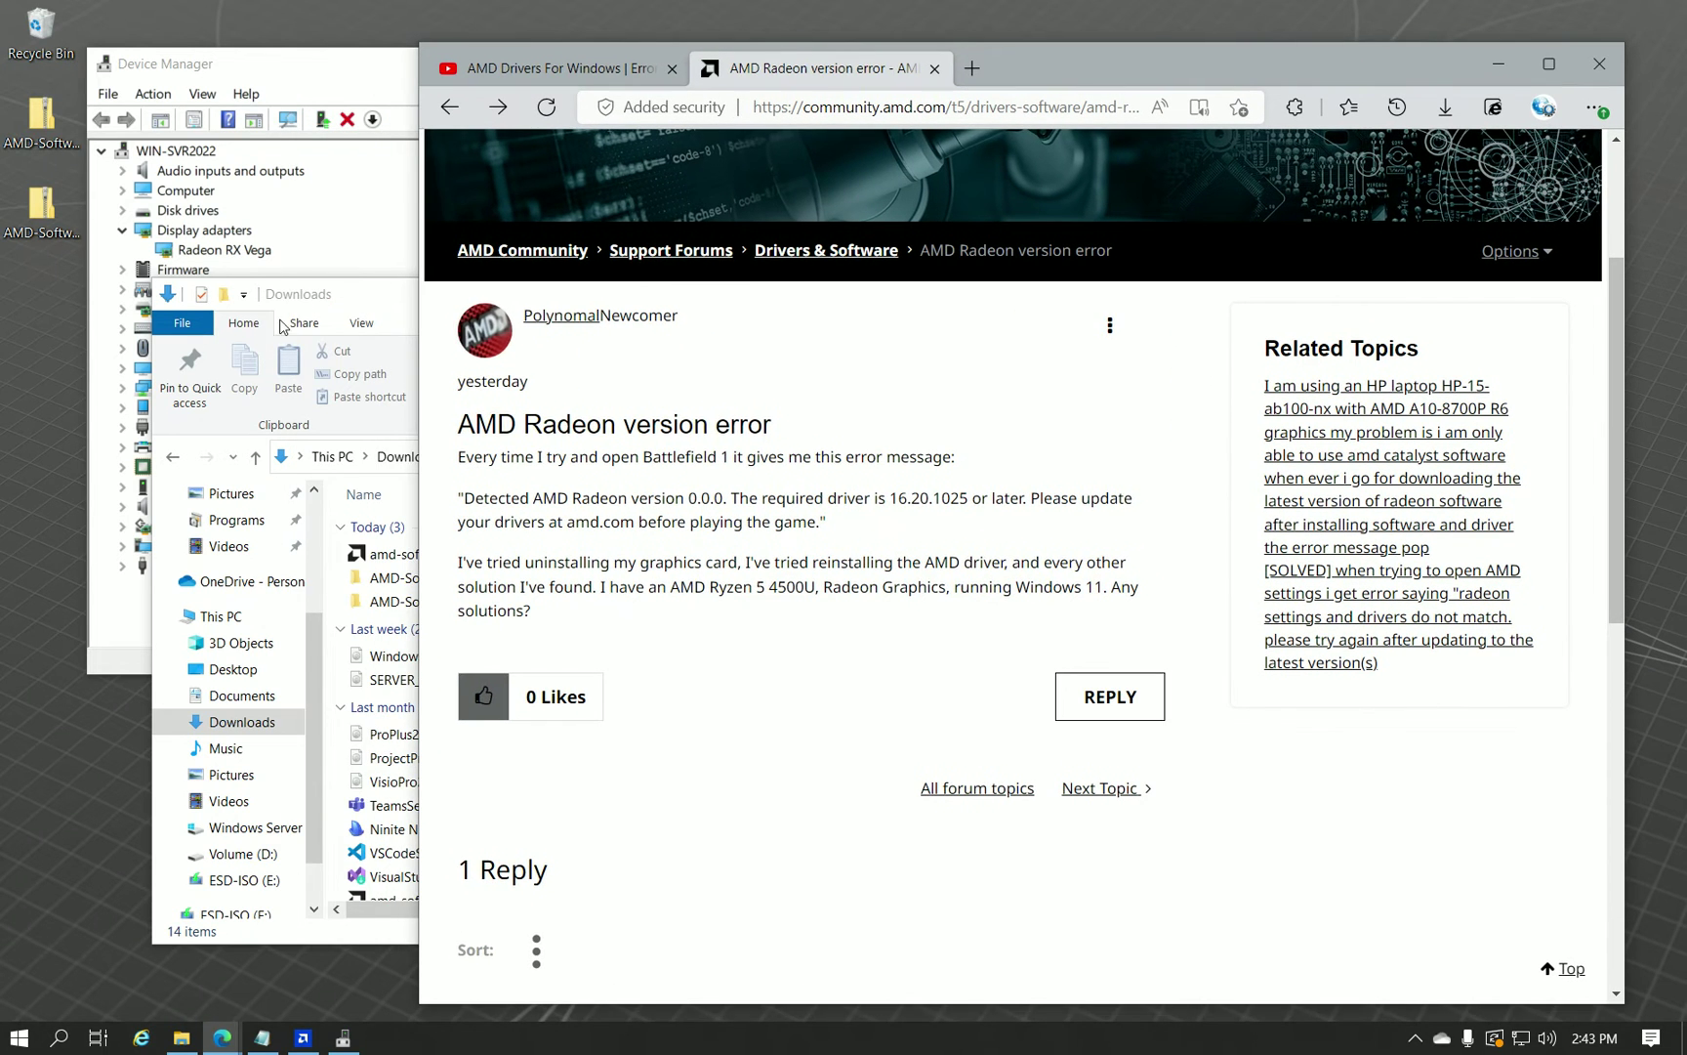
click(341, 296)
double_click(493, 554)
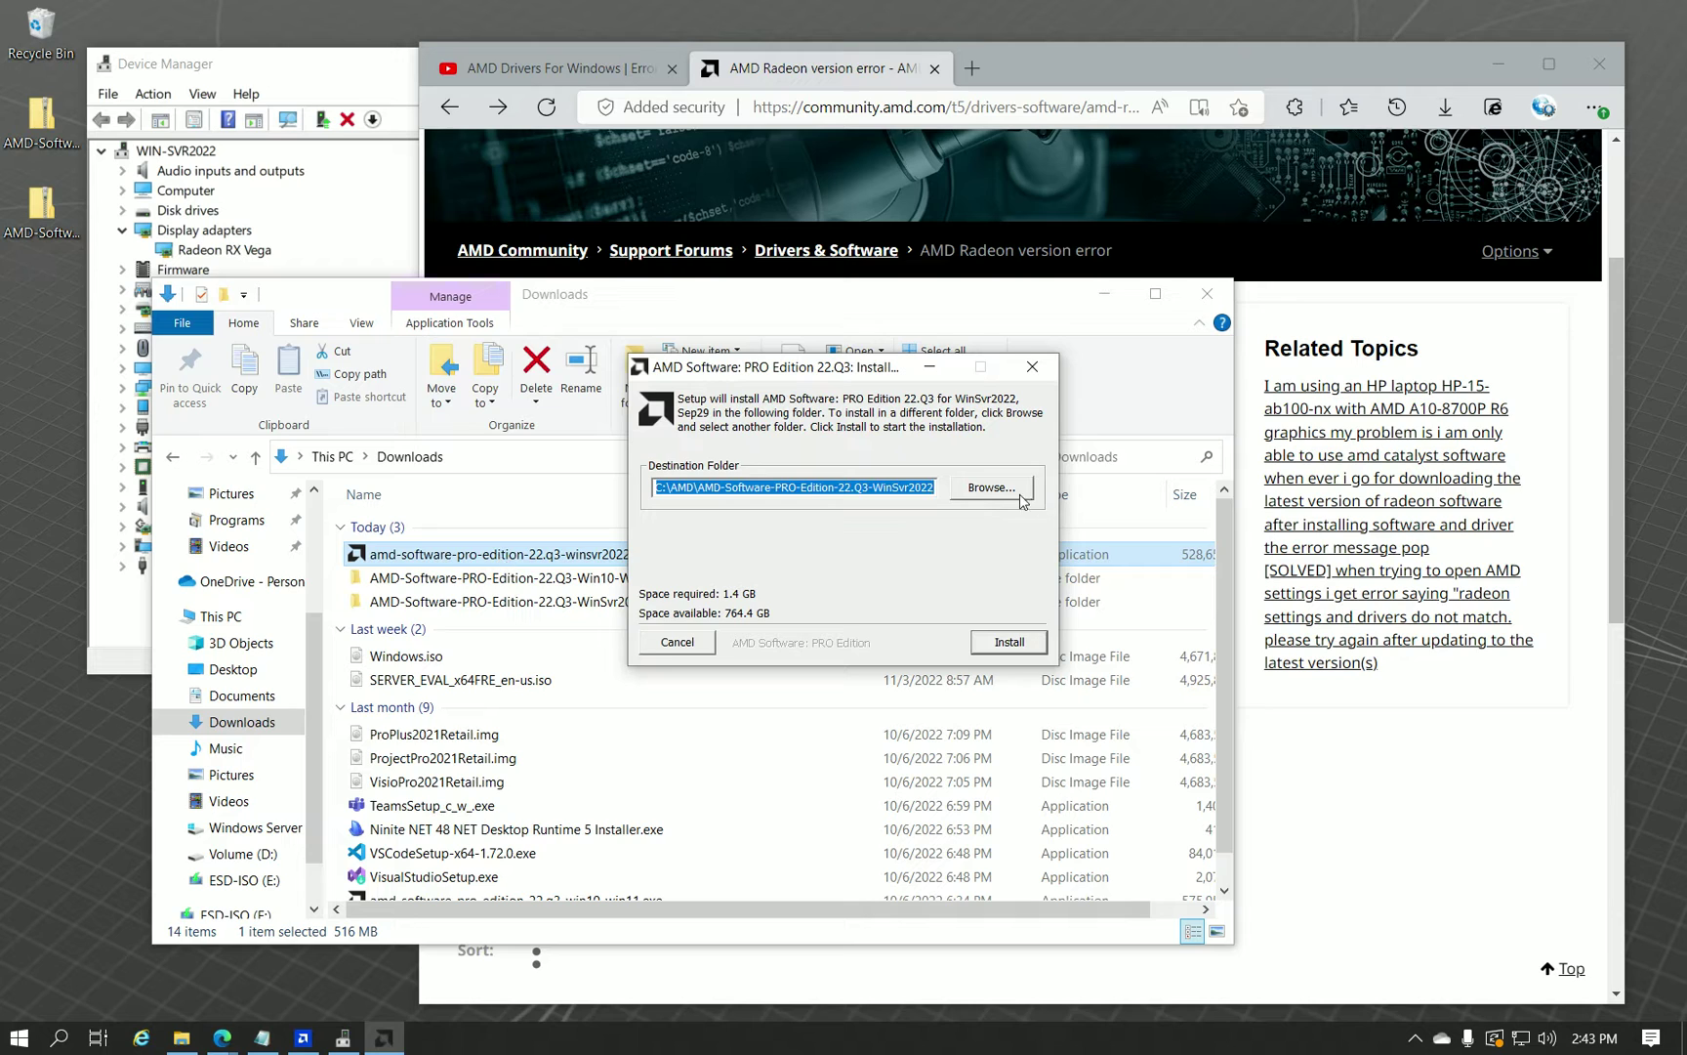
click(1021, 496)
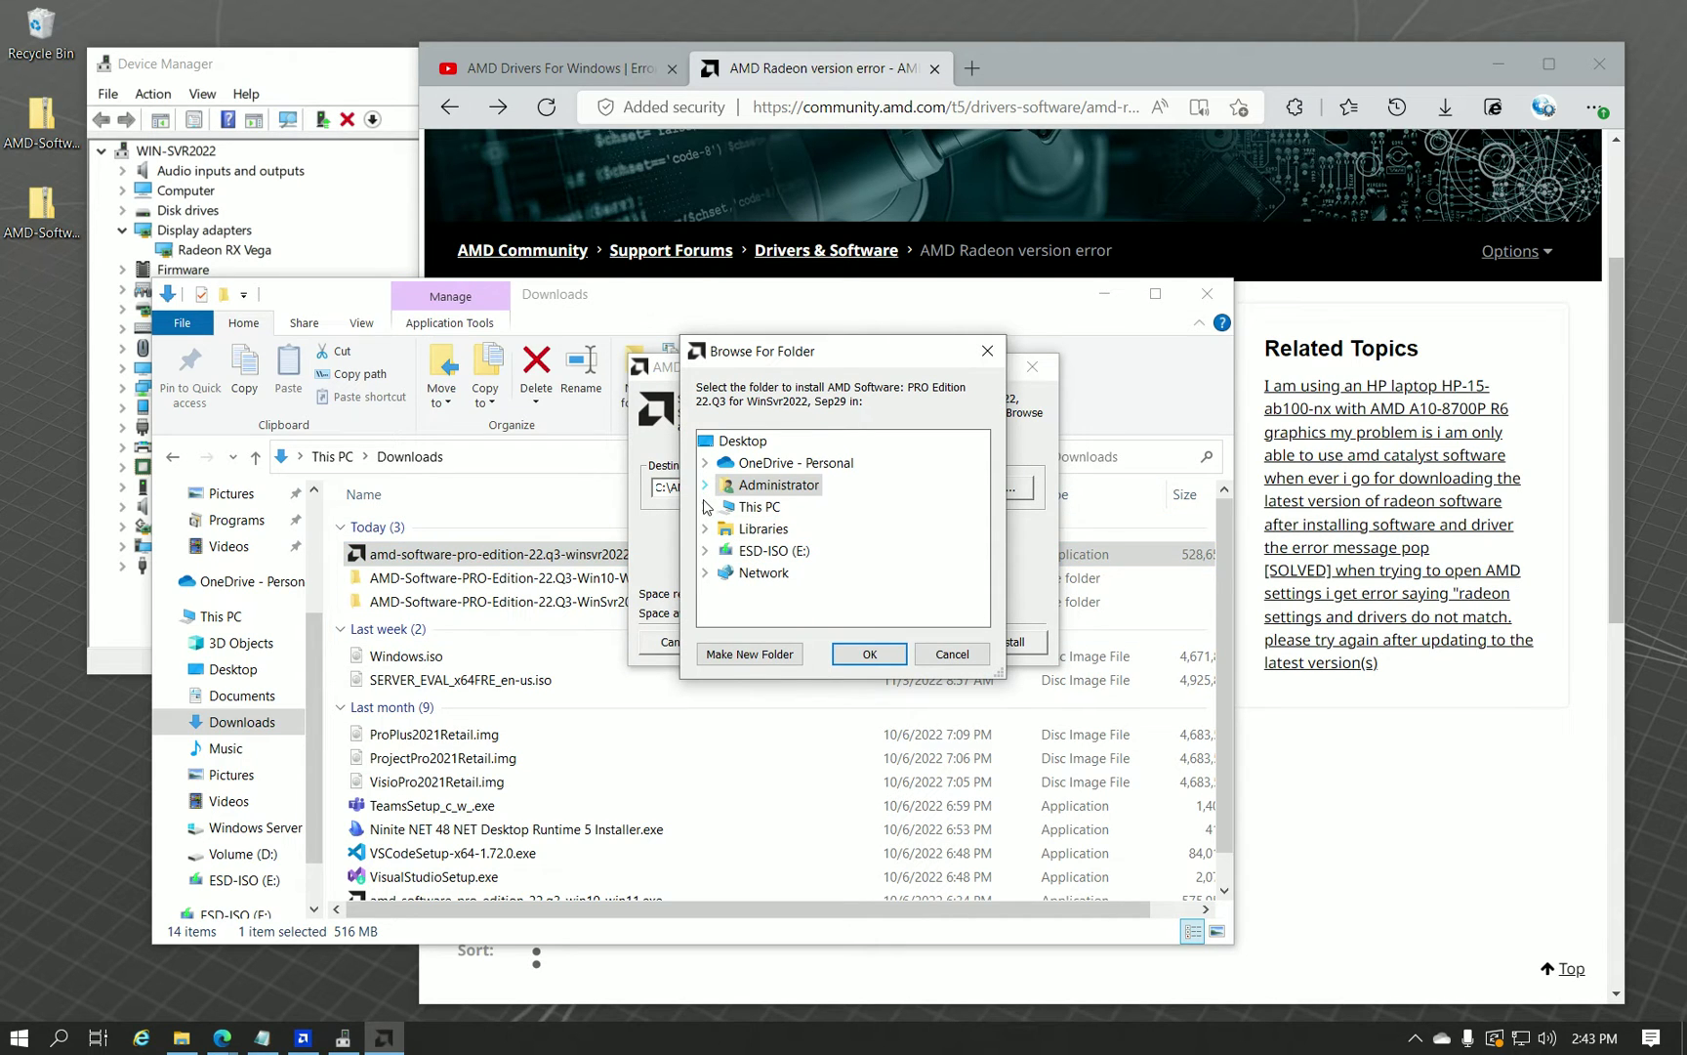
click(704, 507)
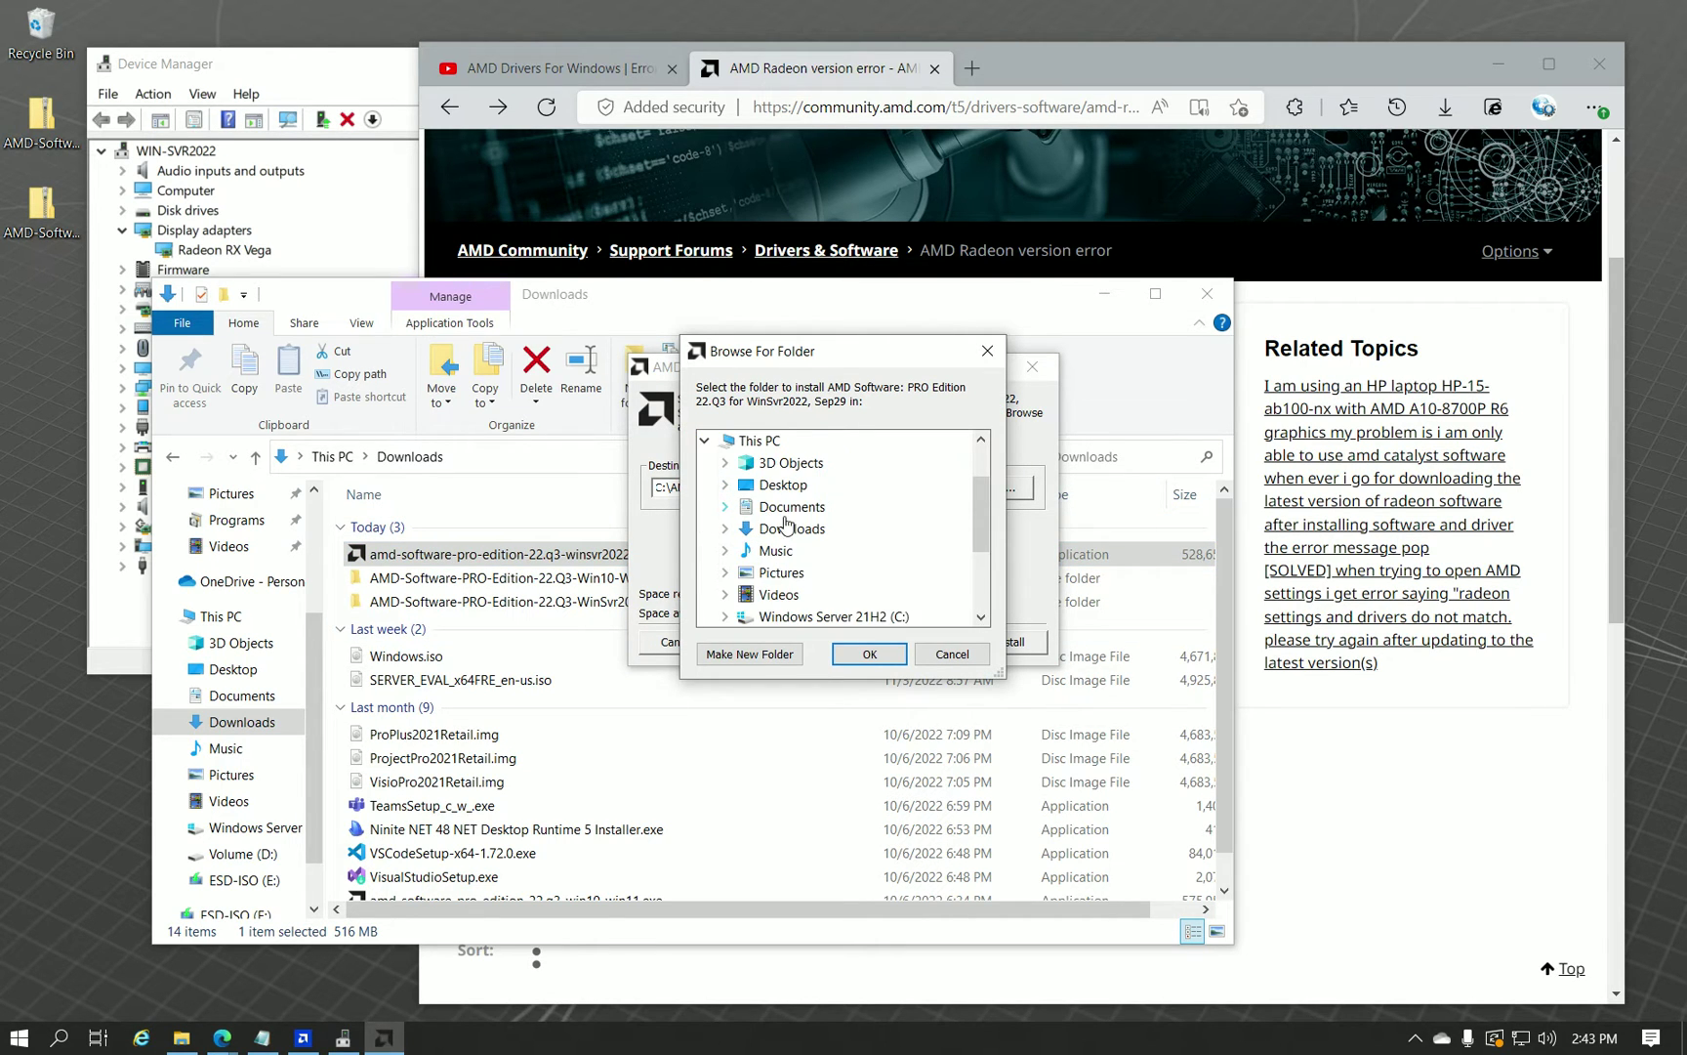
click(794, 530)
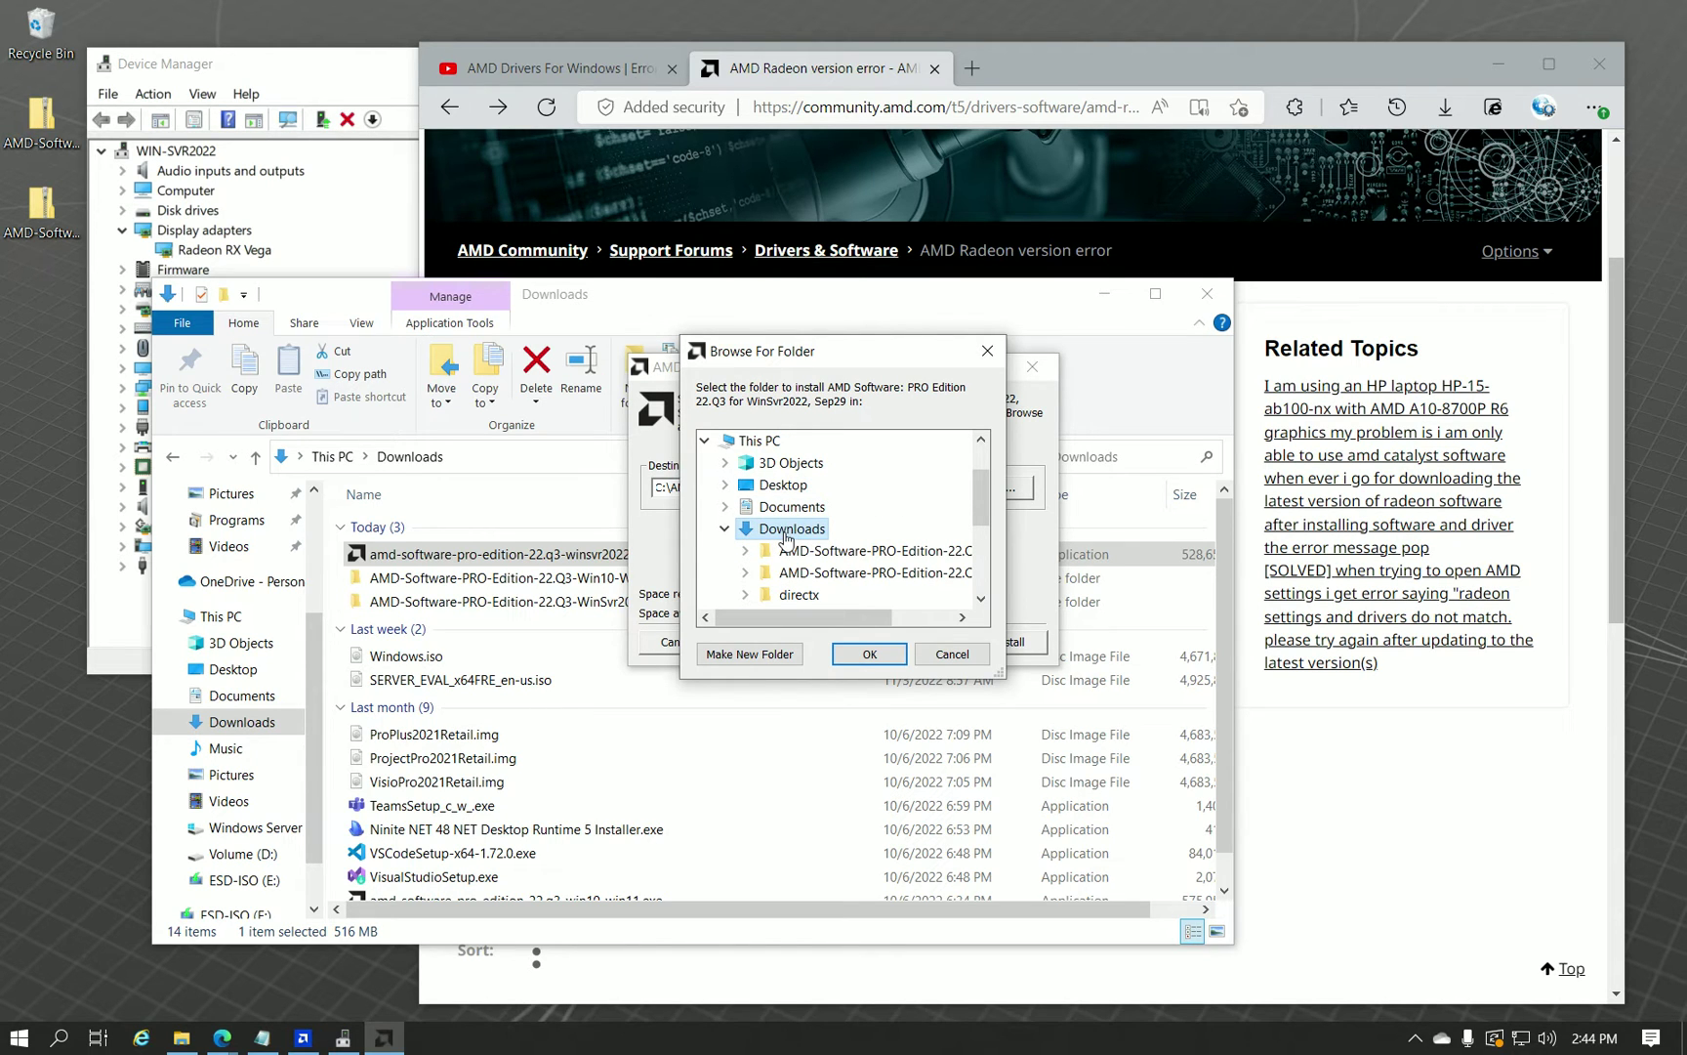
click(952, 653)
click(1034, 375)
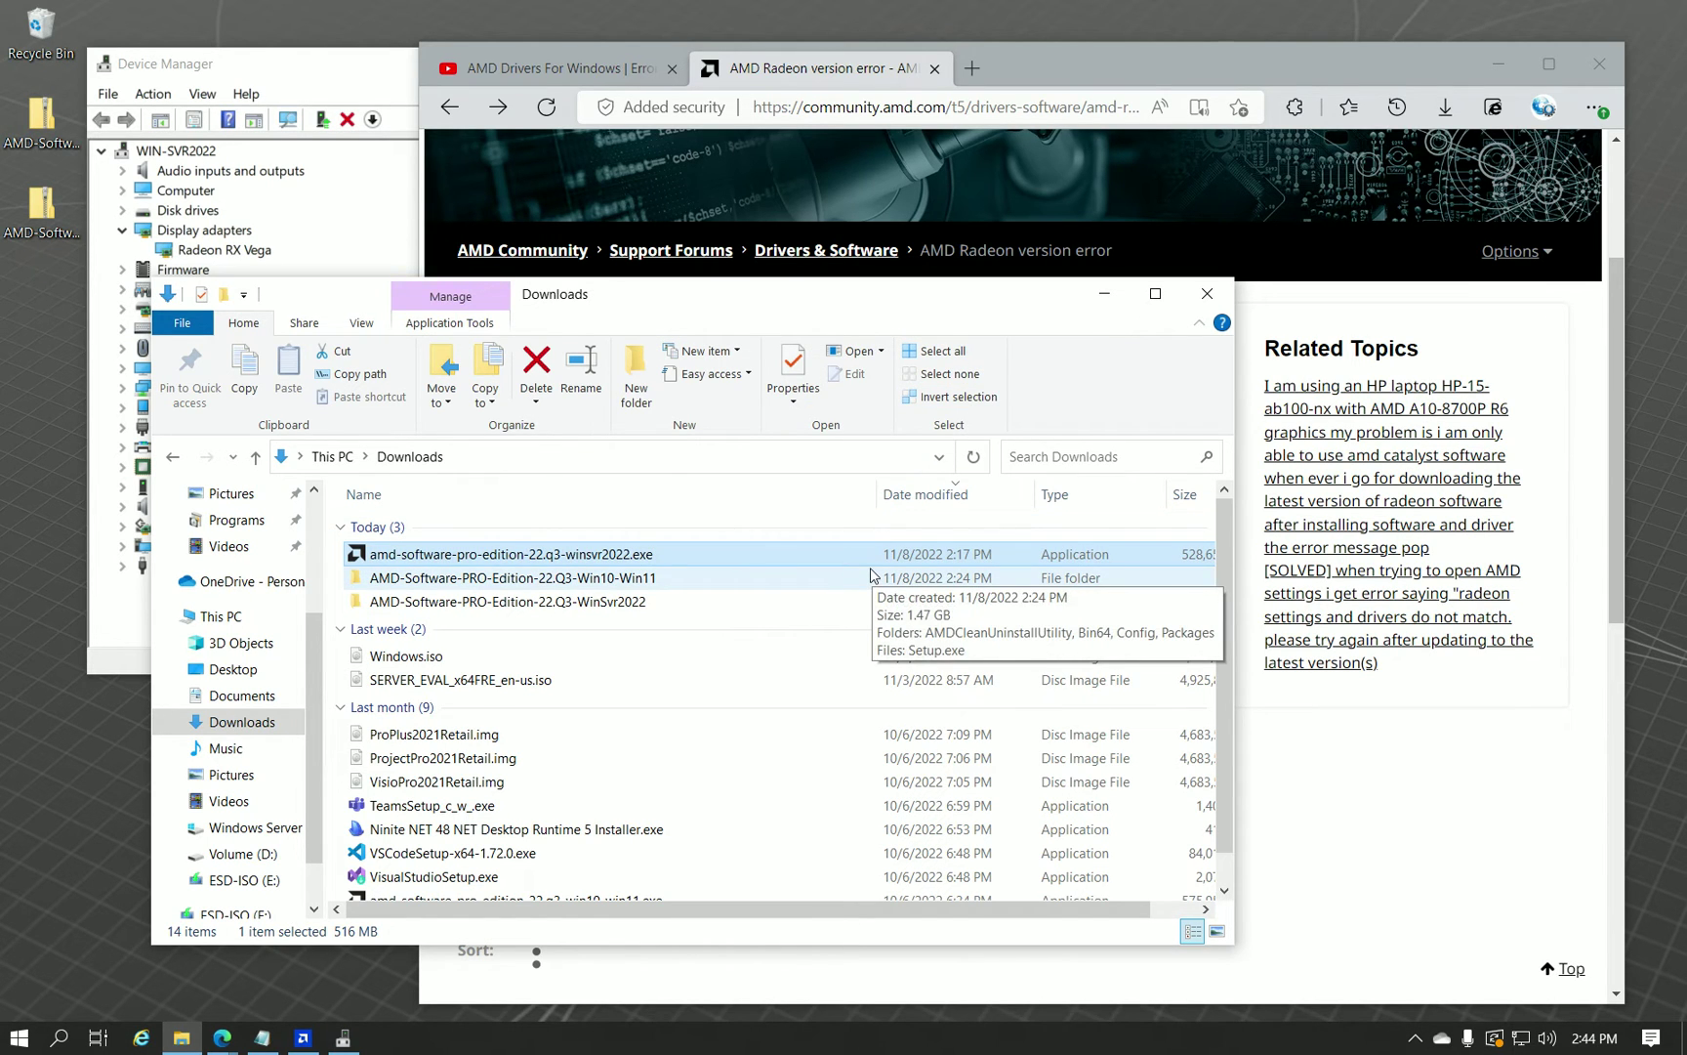
Navigate the Win10-Win11 package to Packages\Drivers\Display\WT6A_INF and select U0383491.inf.
click(794, 599)
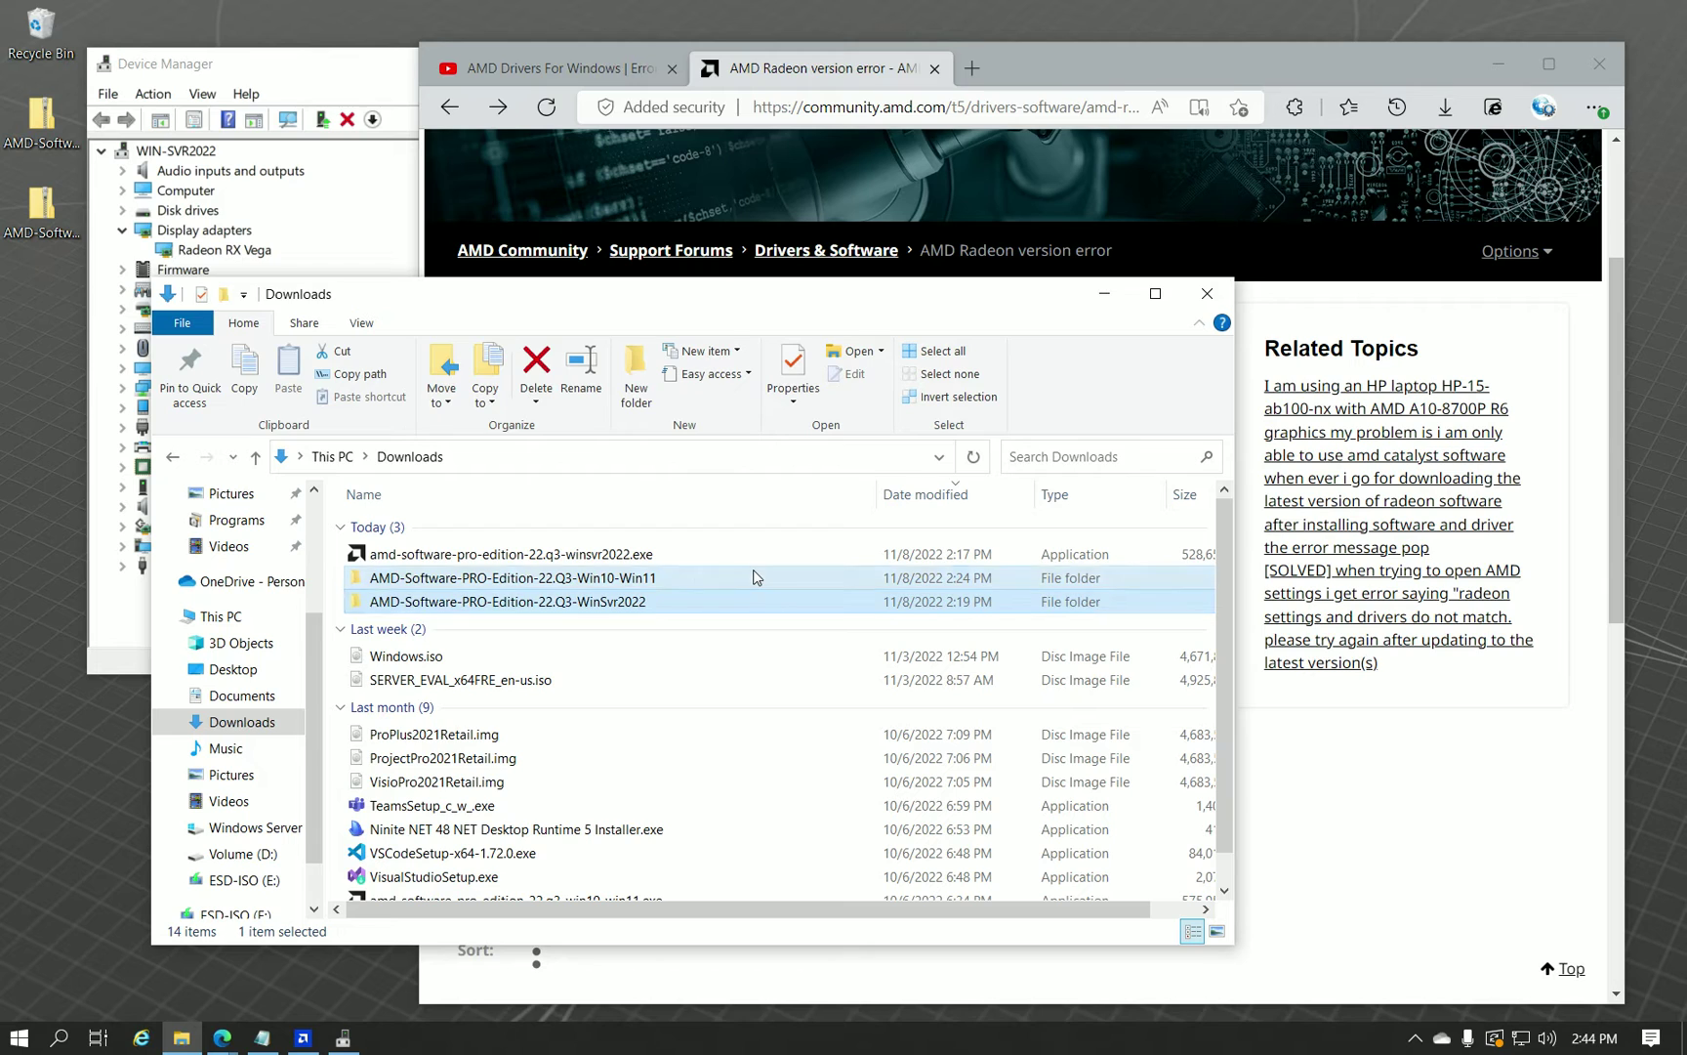
click(753, 577)
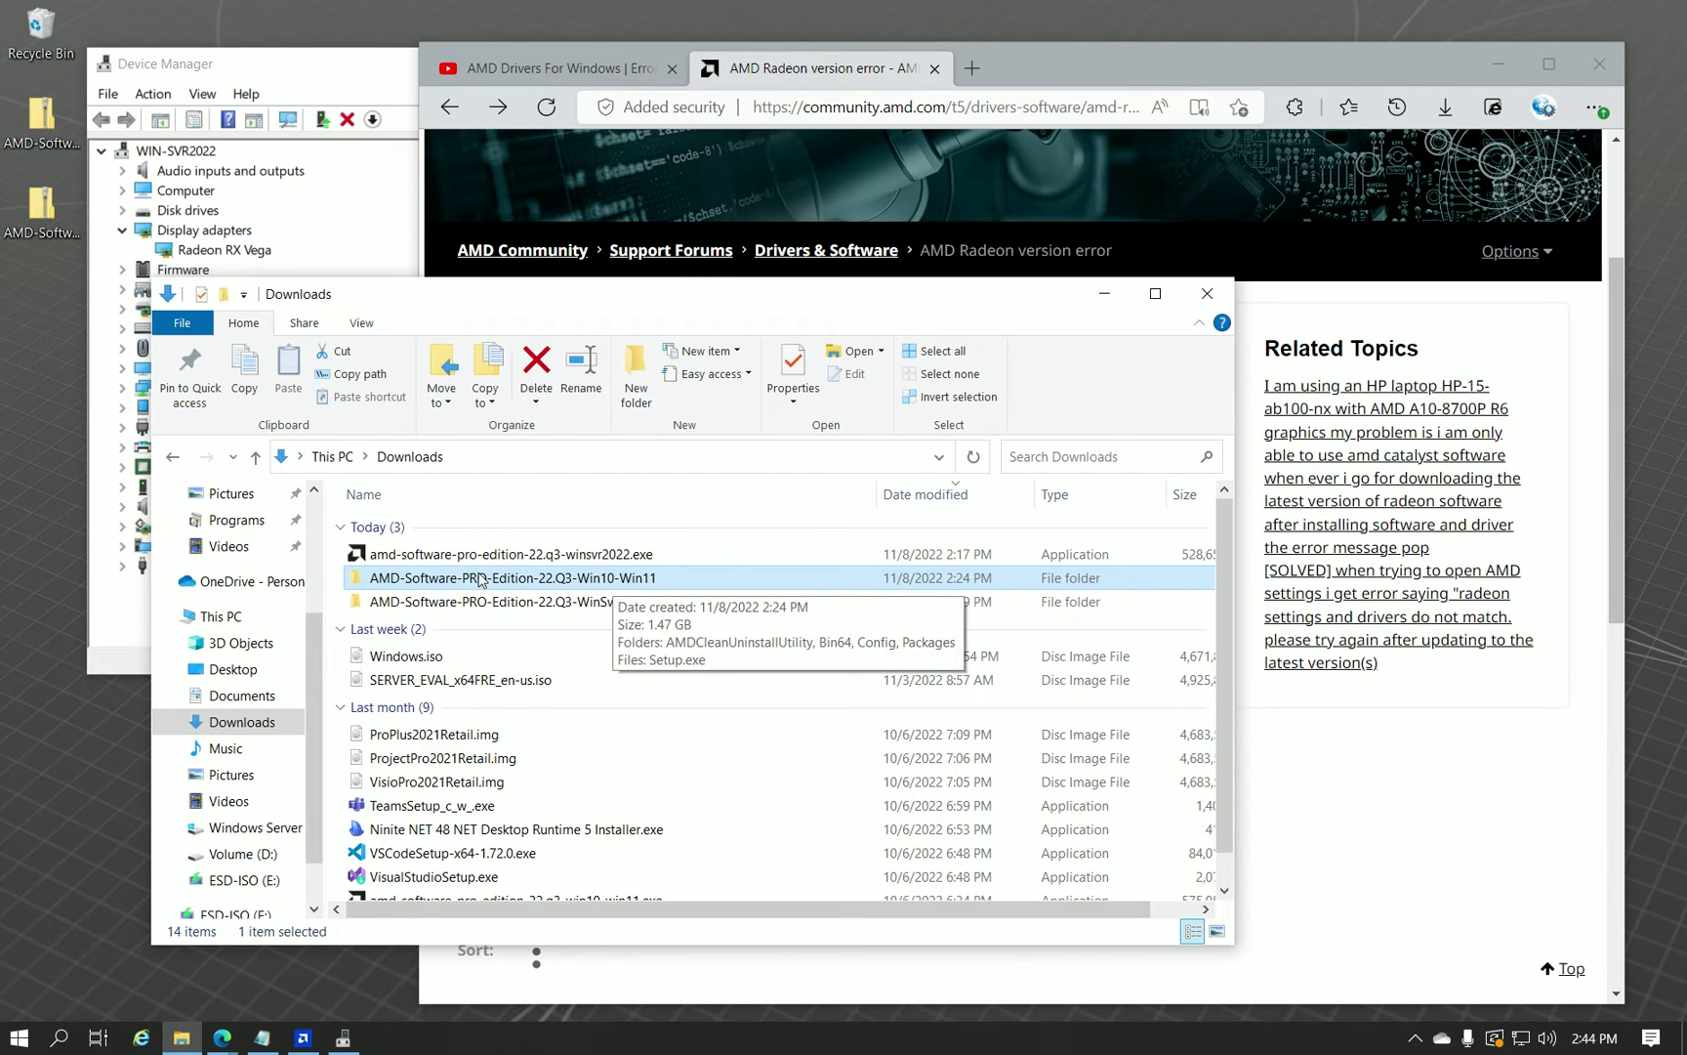
double_click(478, 579)
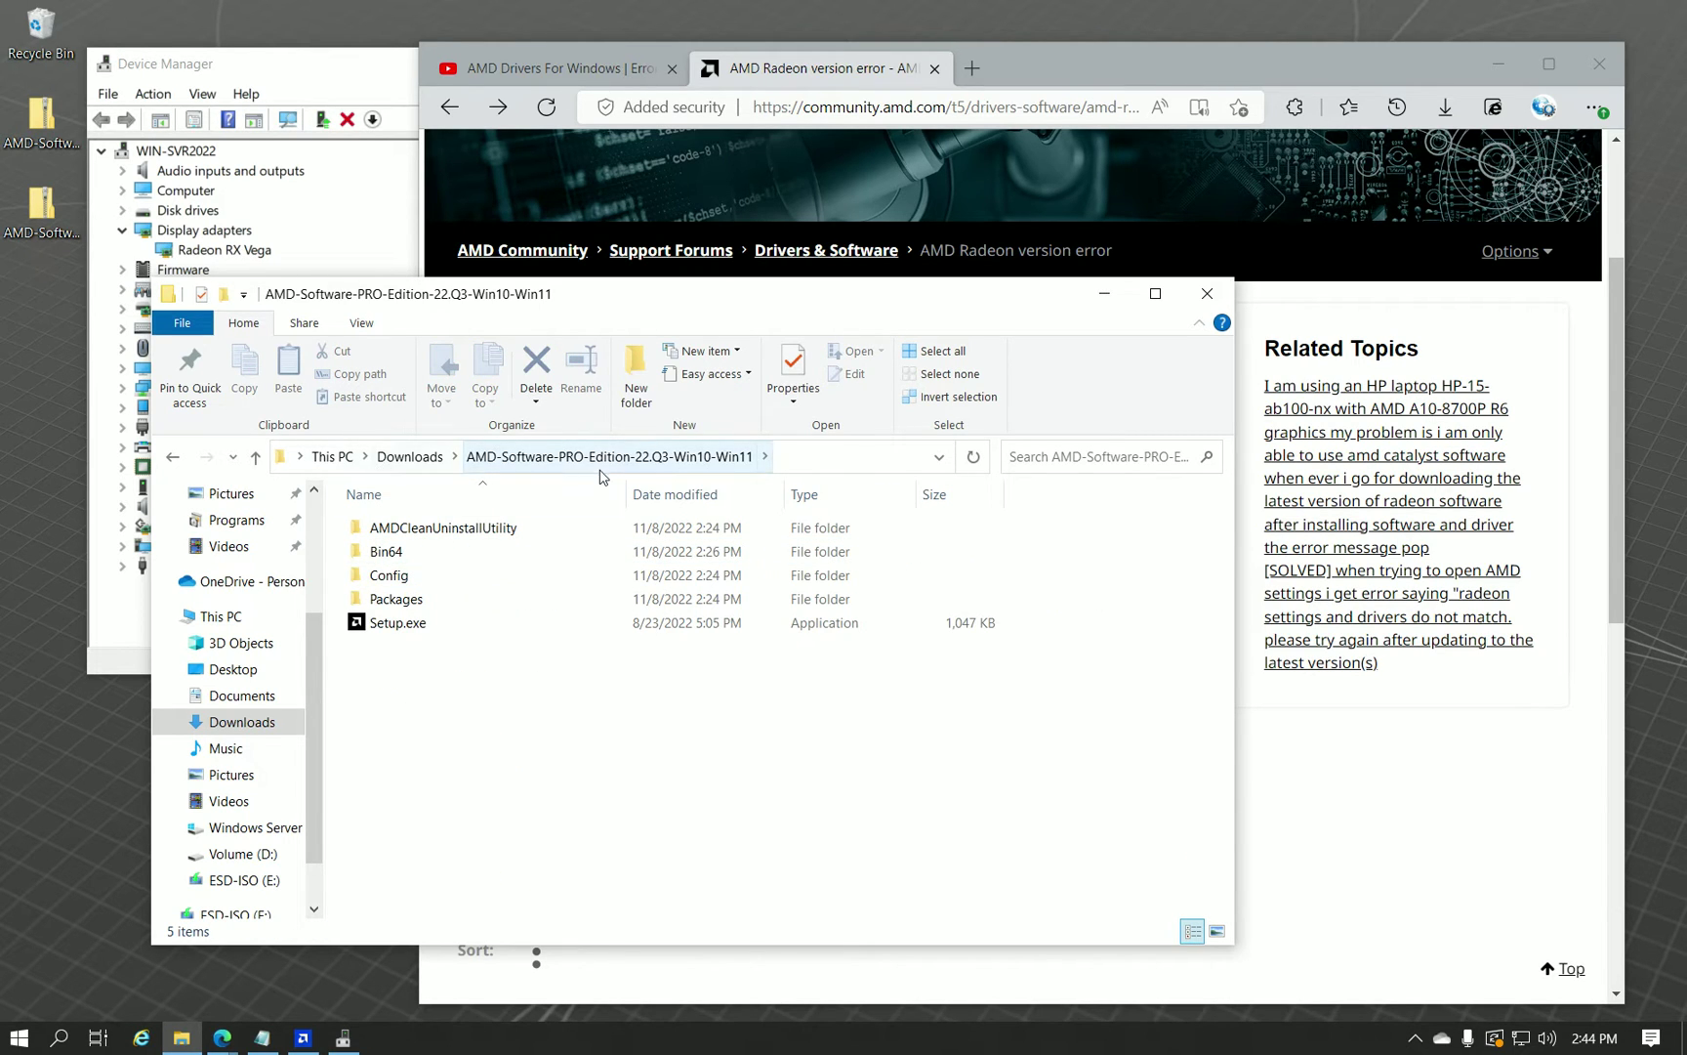
click(429, 622)
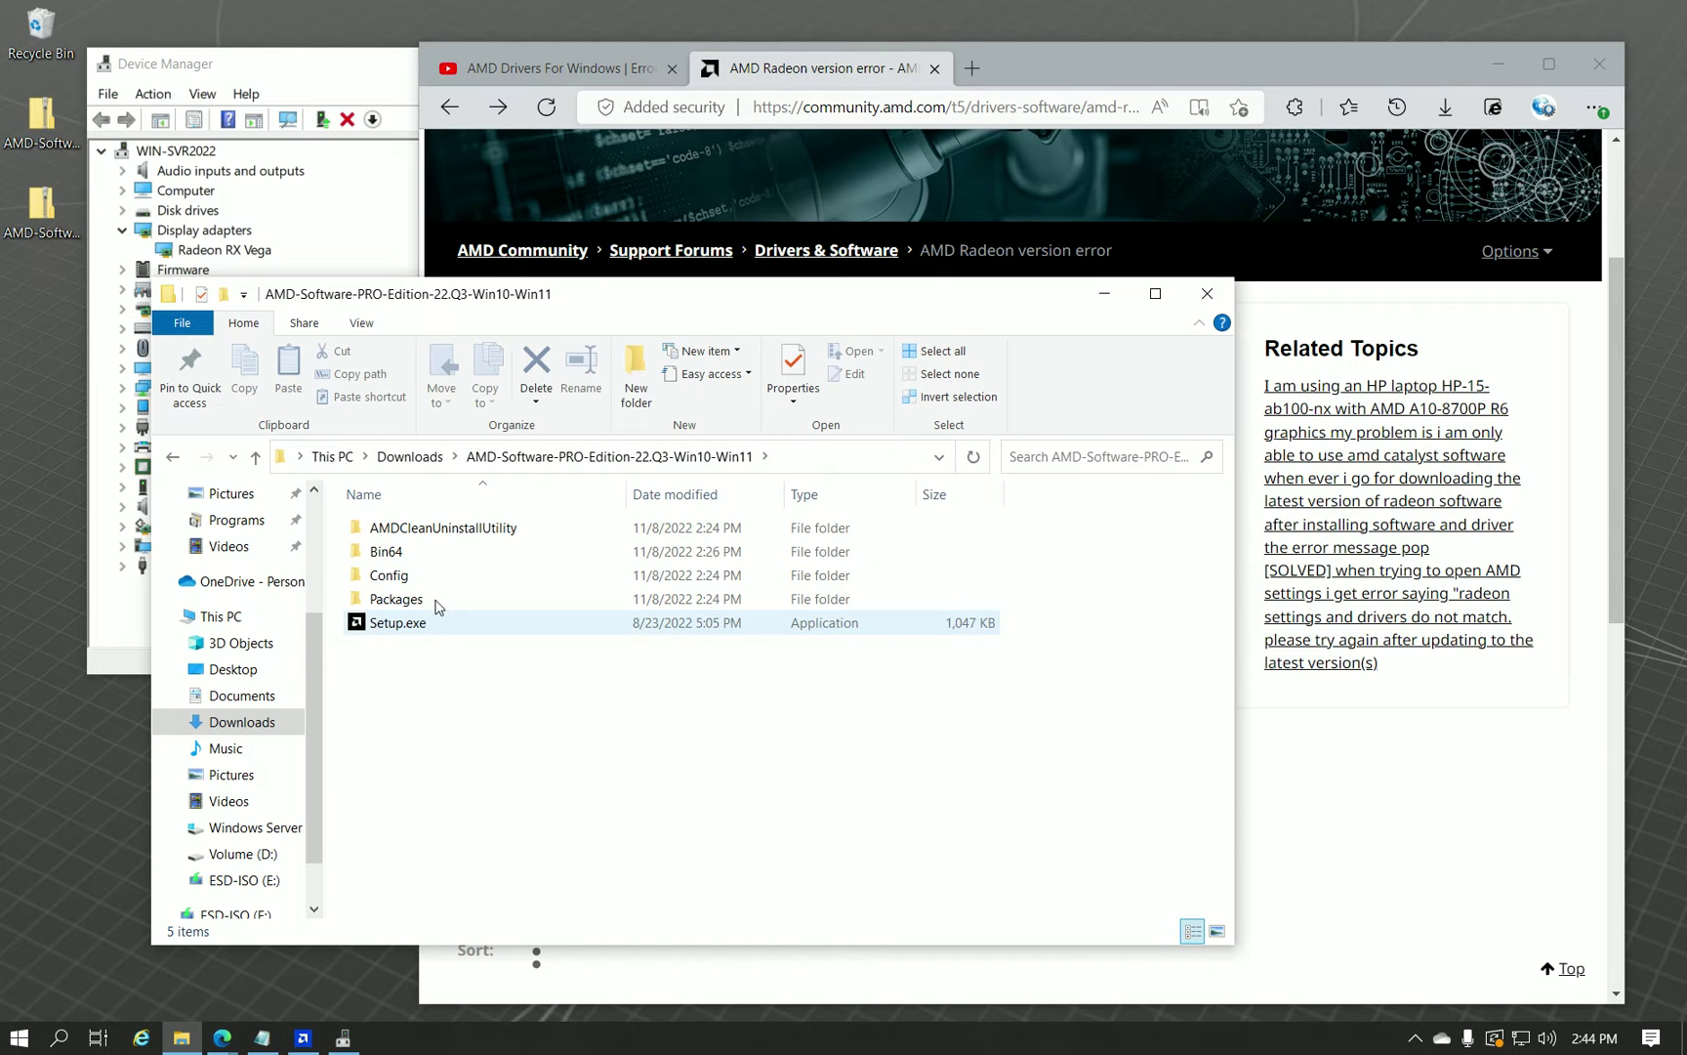
double_click(434, 600)
double_click(468, 552)
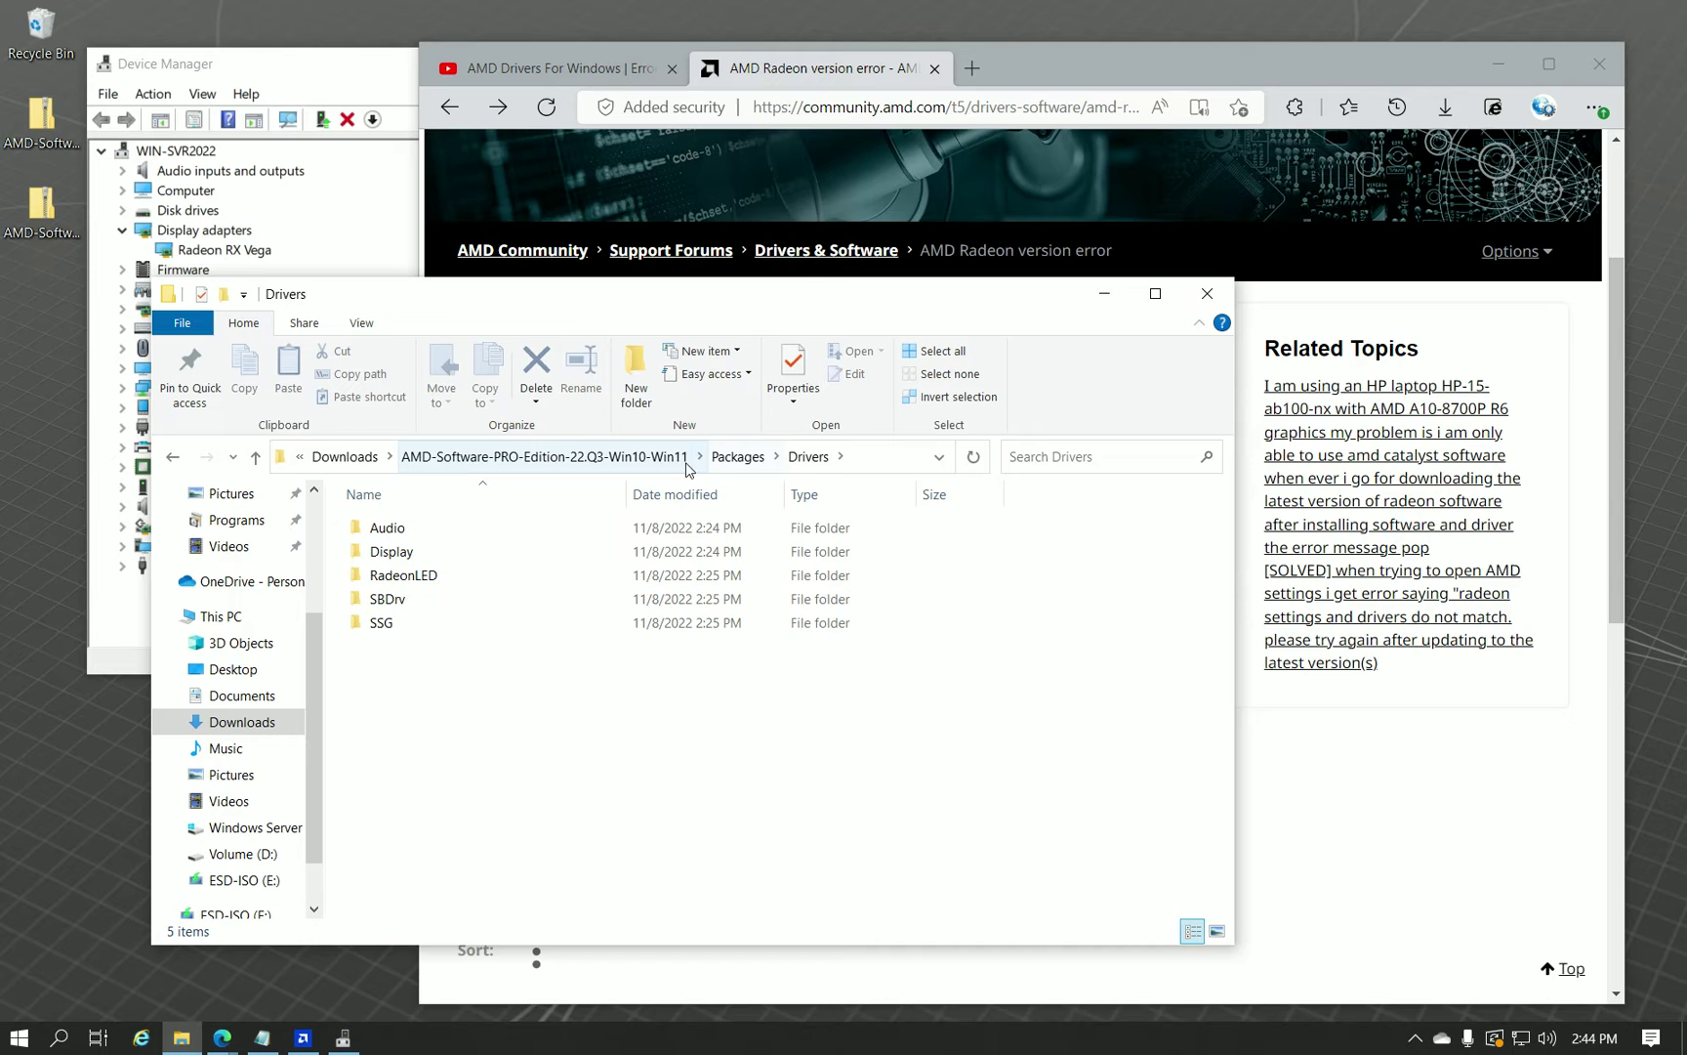
double_click(421, 550)
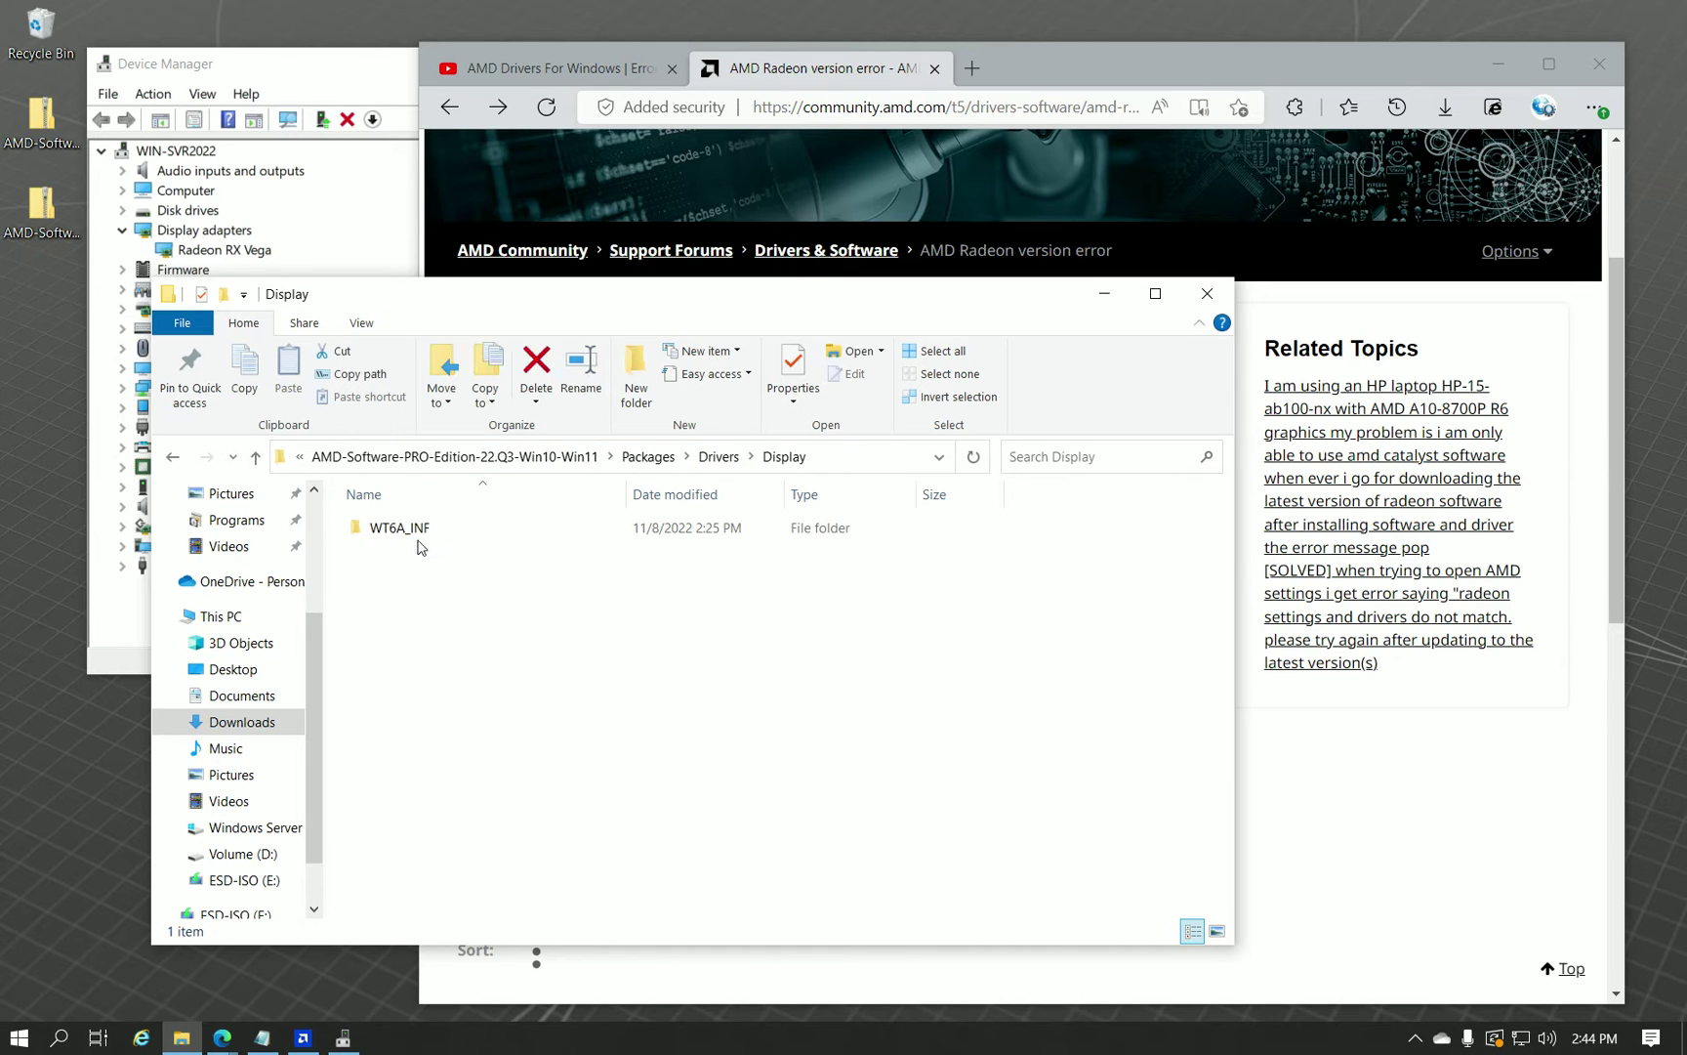
double_click(435, 533)
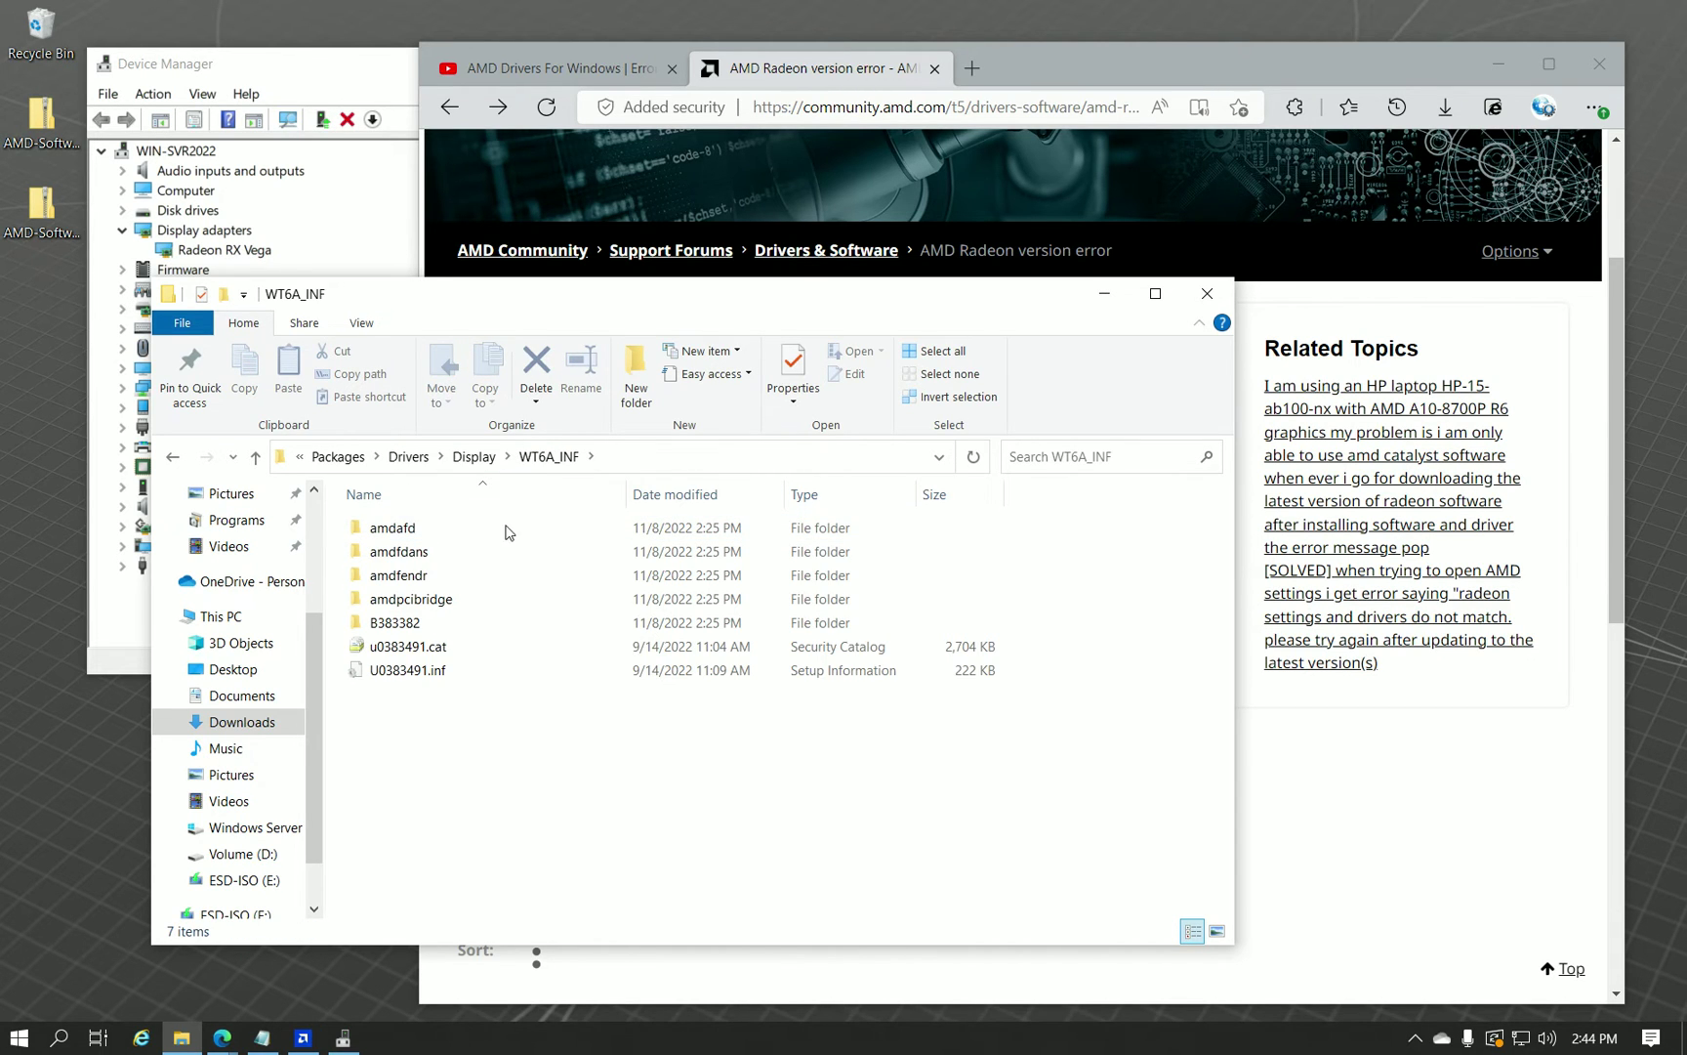
click(487, 679)
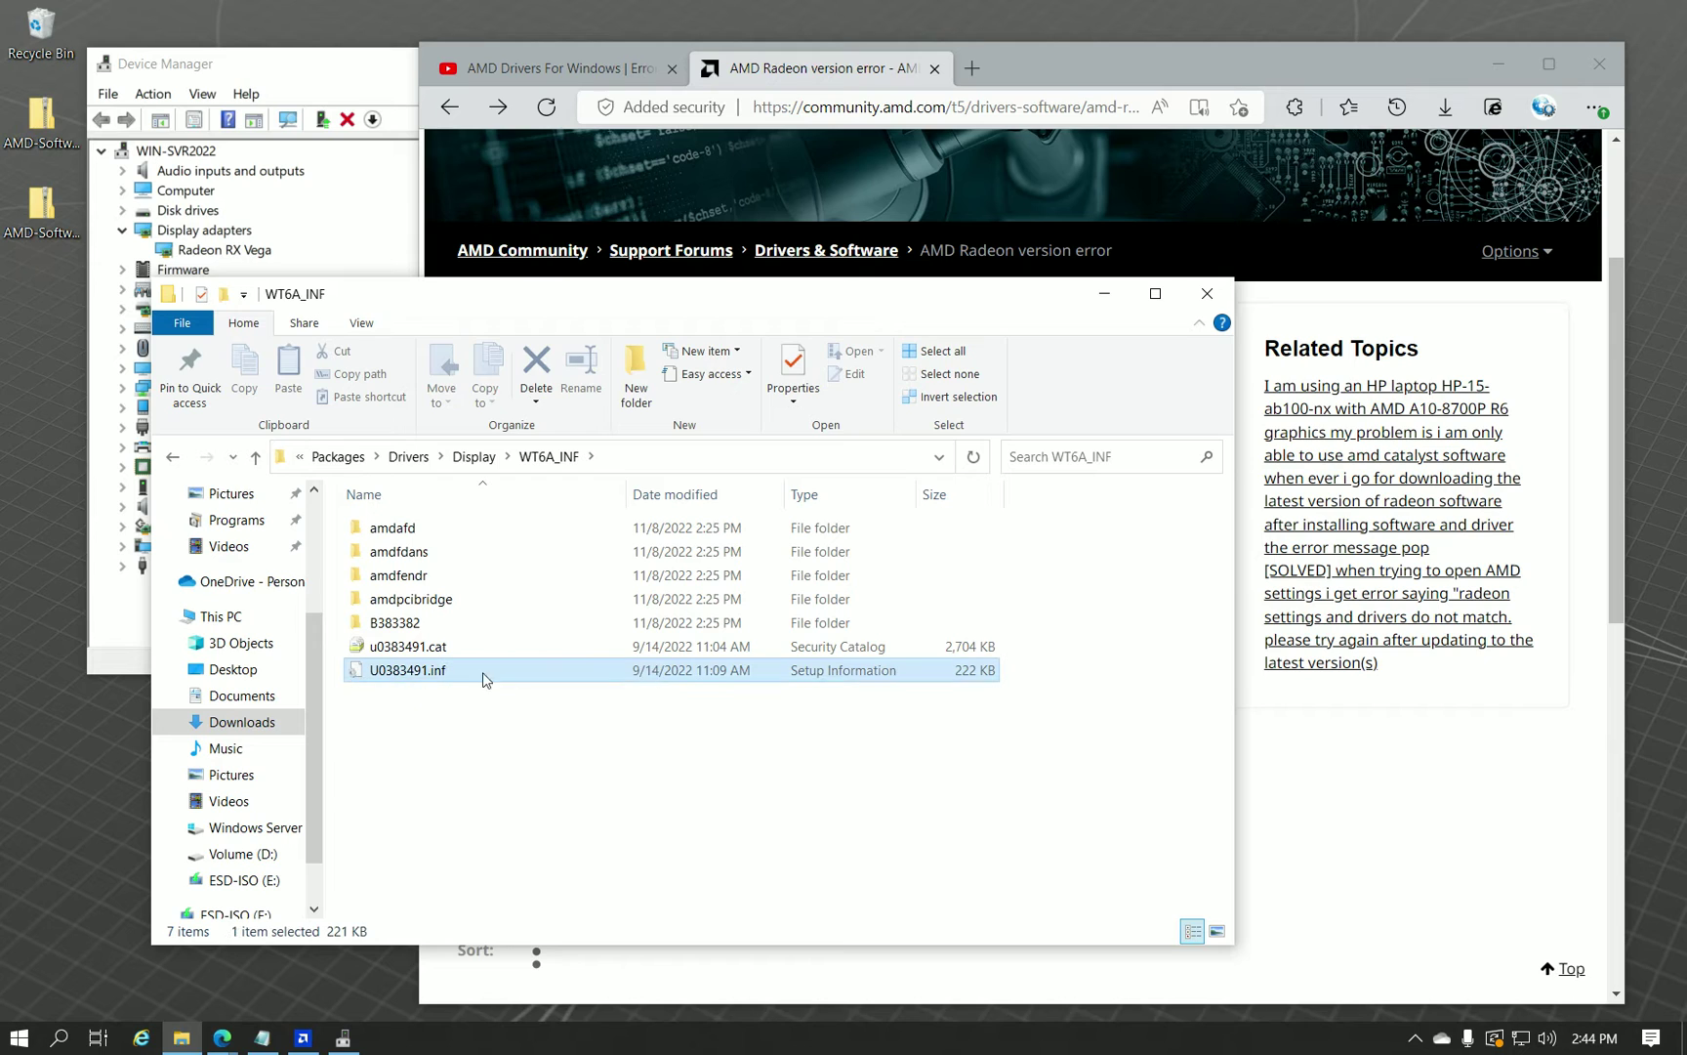
right_click(381, 679)
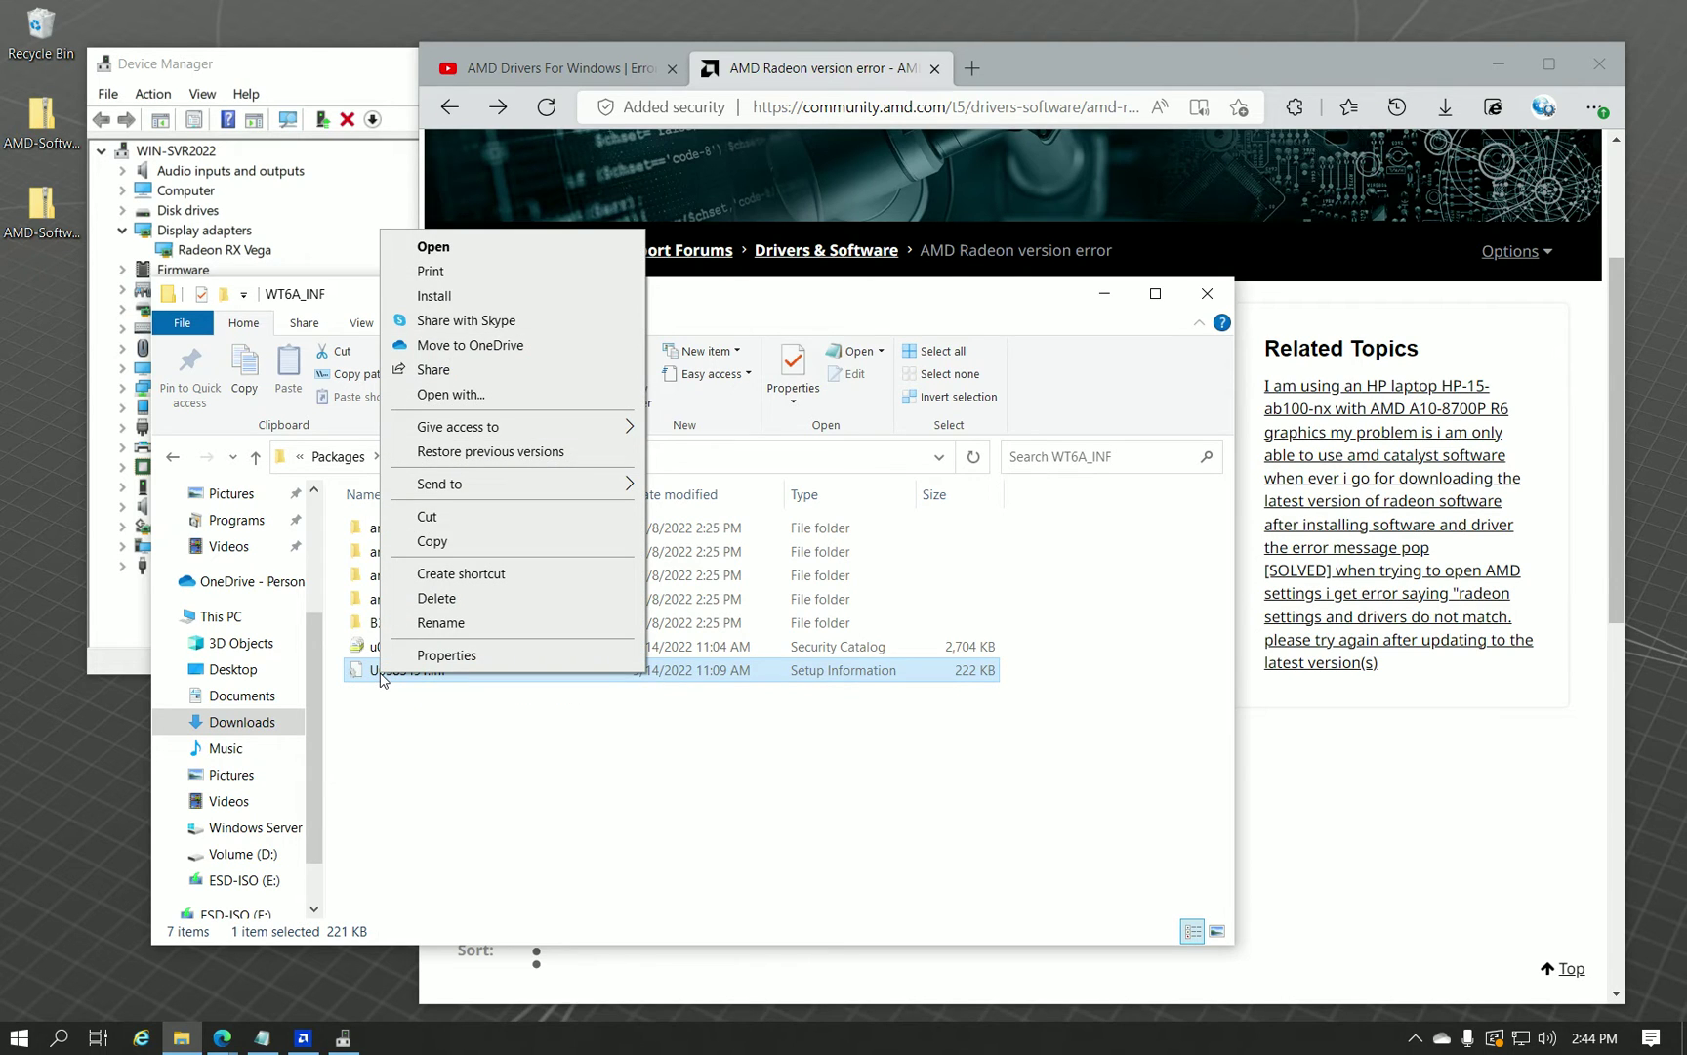
click(552, 394)
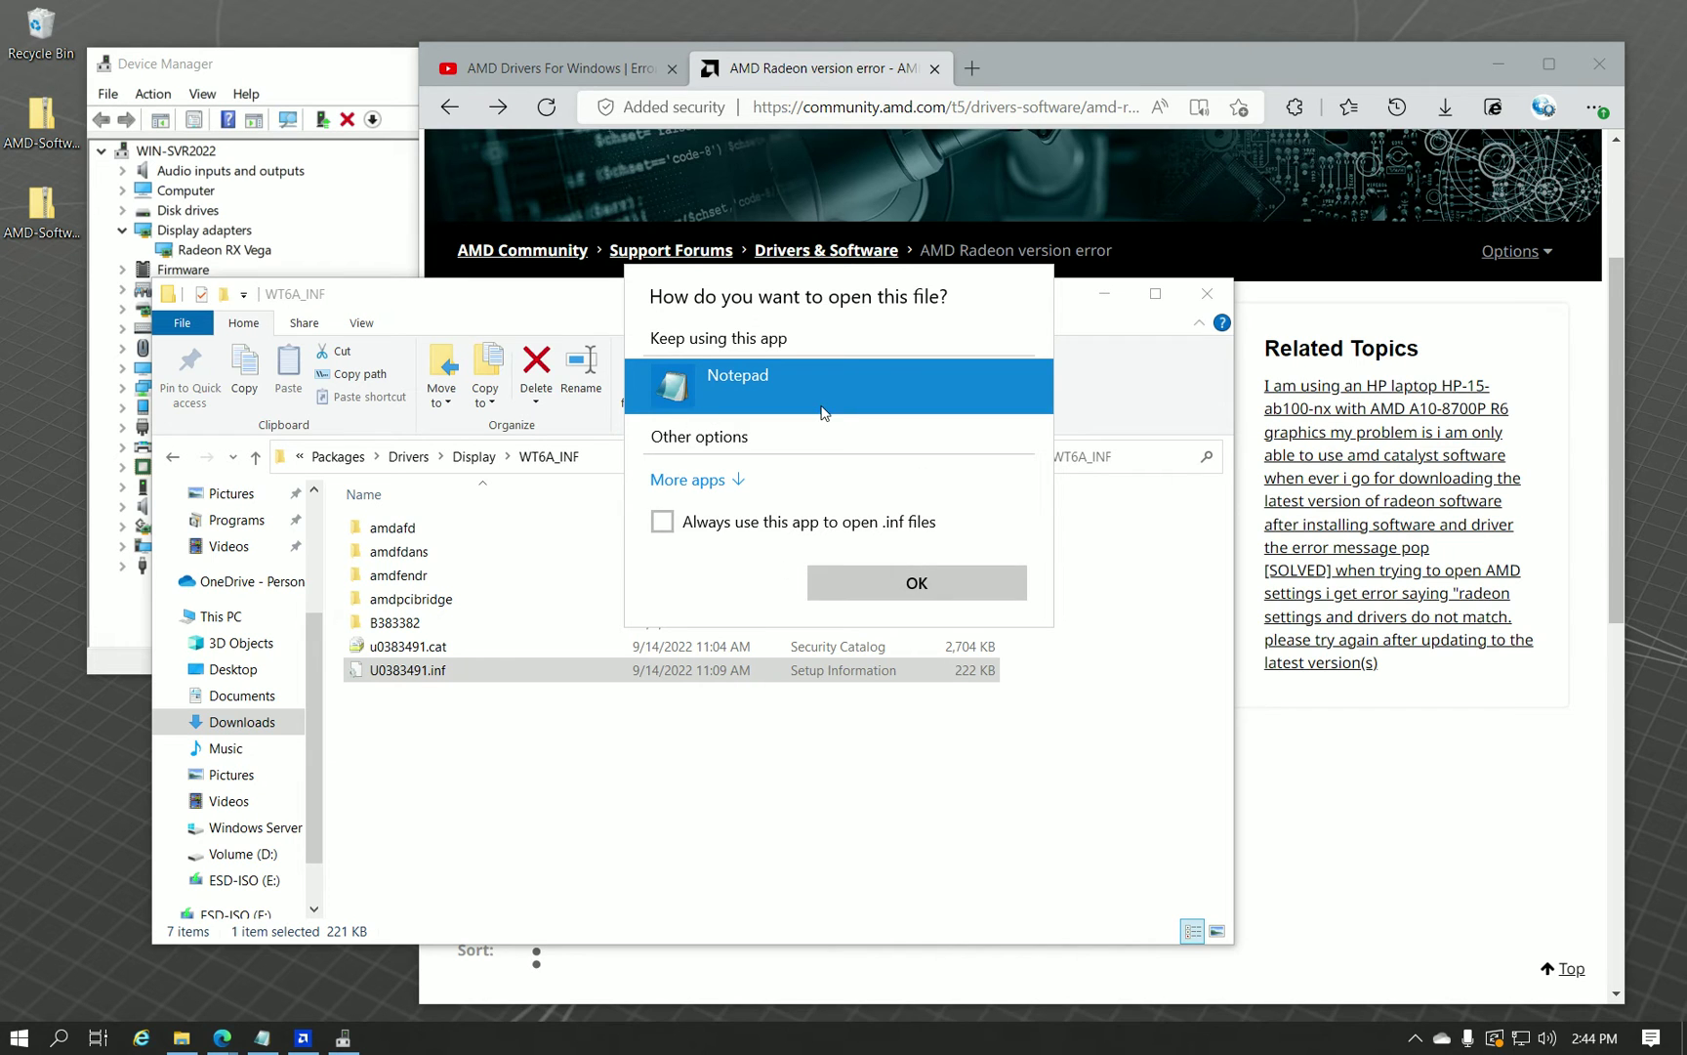
click(918, 583)
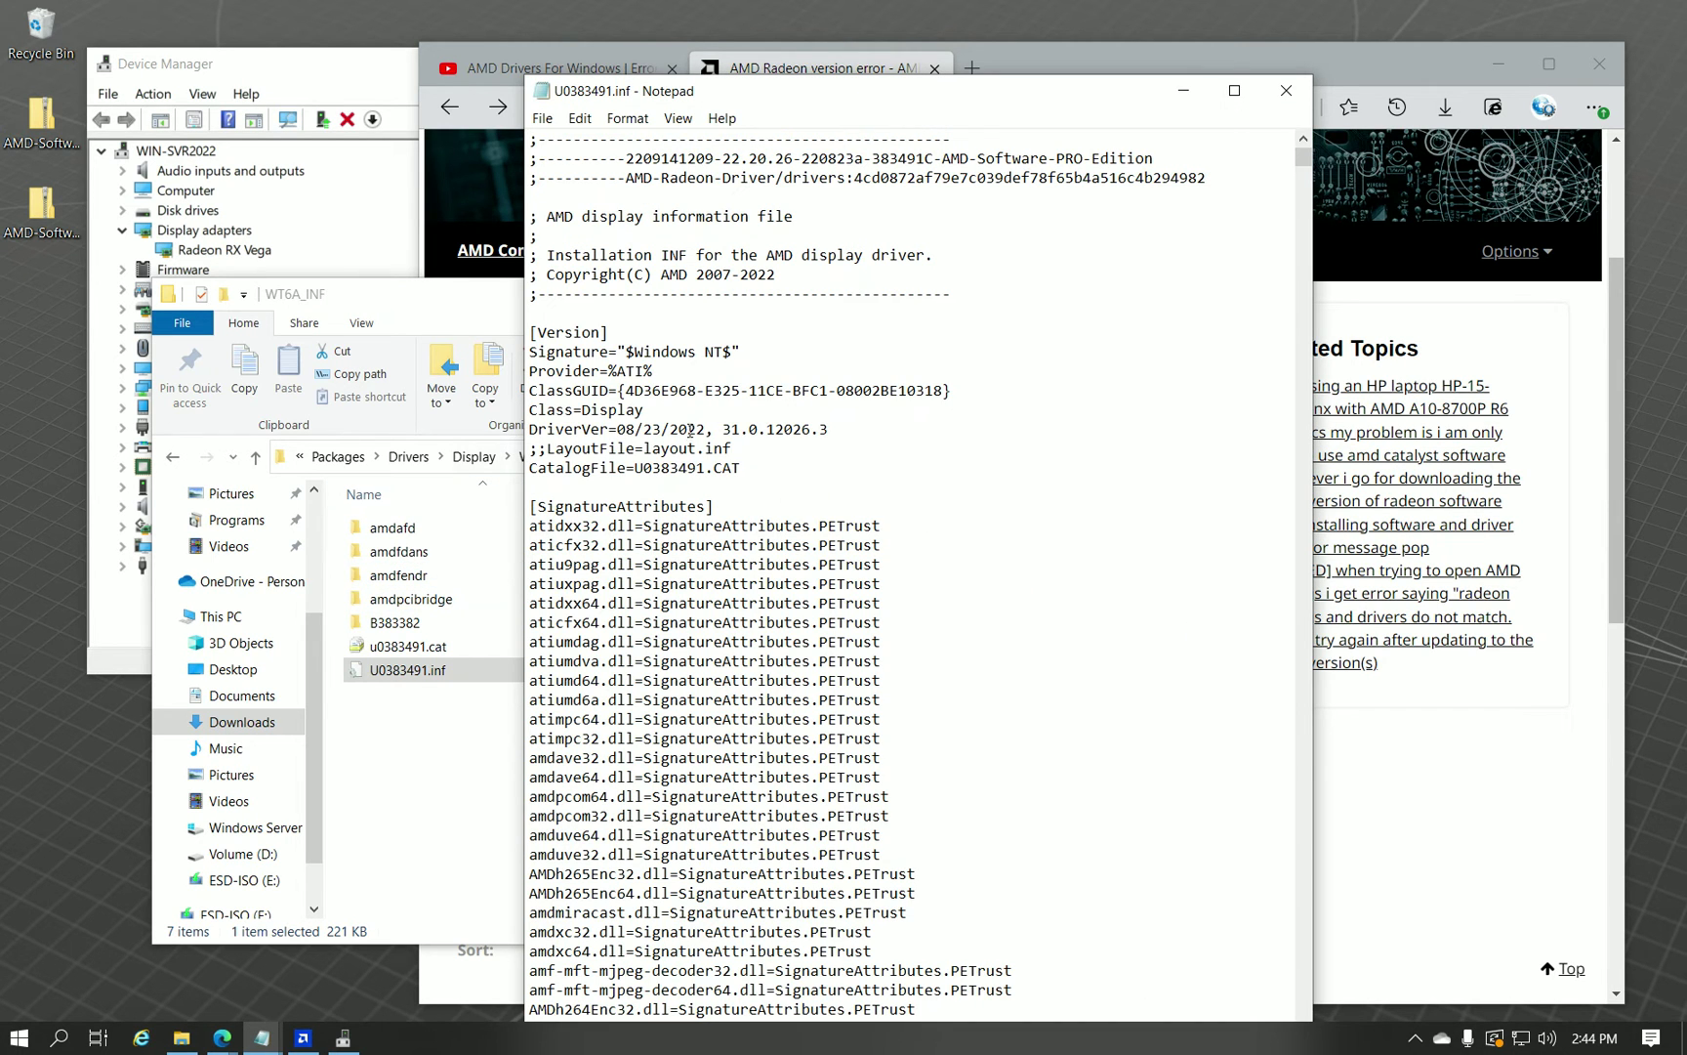
drag(897, 427, 506, 426)
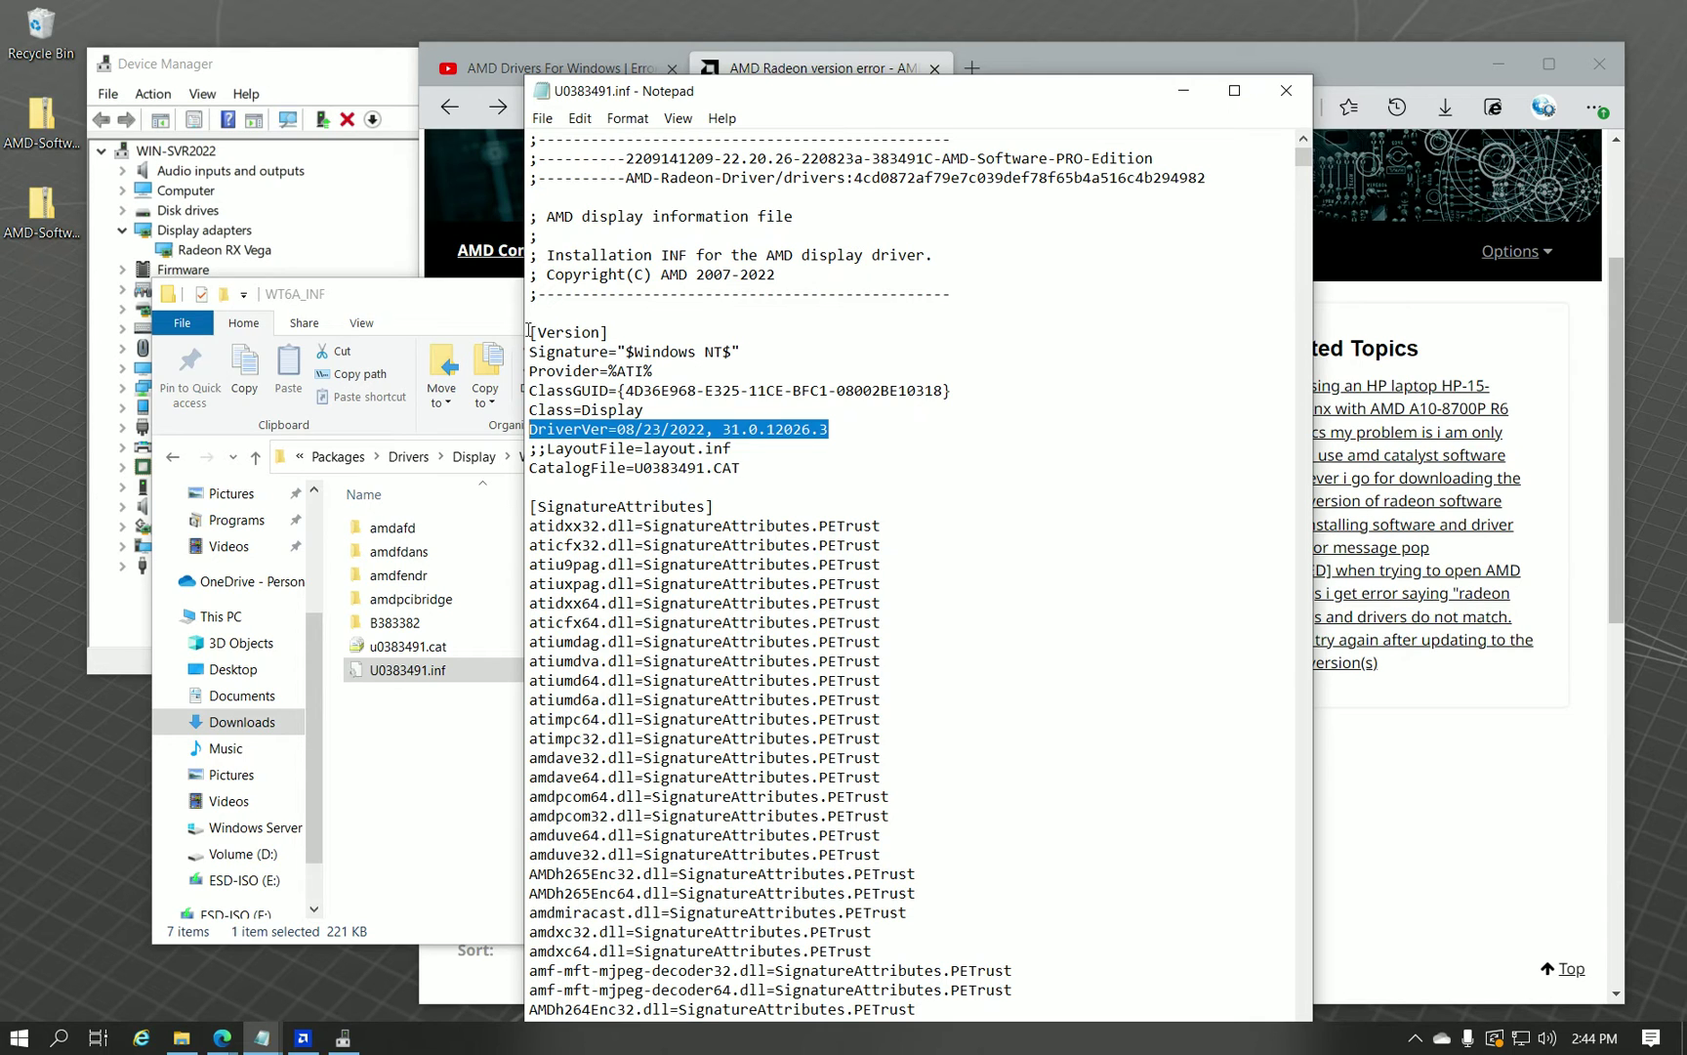
drag(529, 330, 655, 429)
click(765, 457)
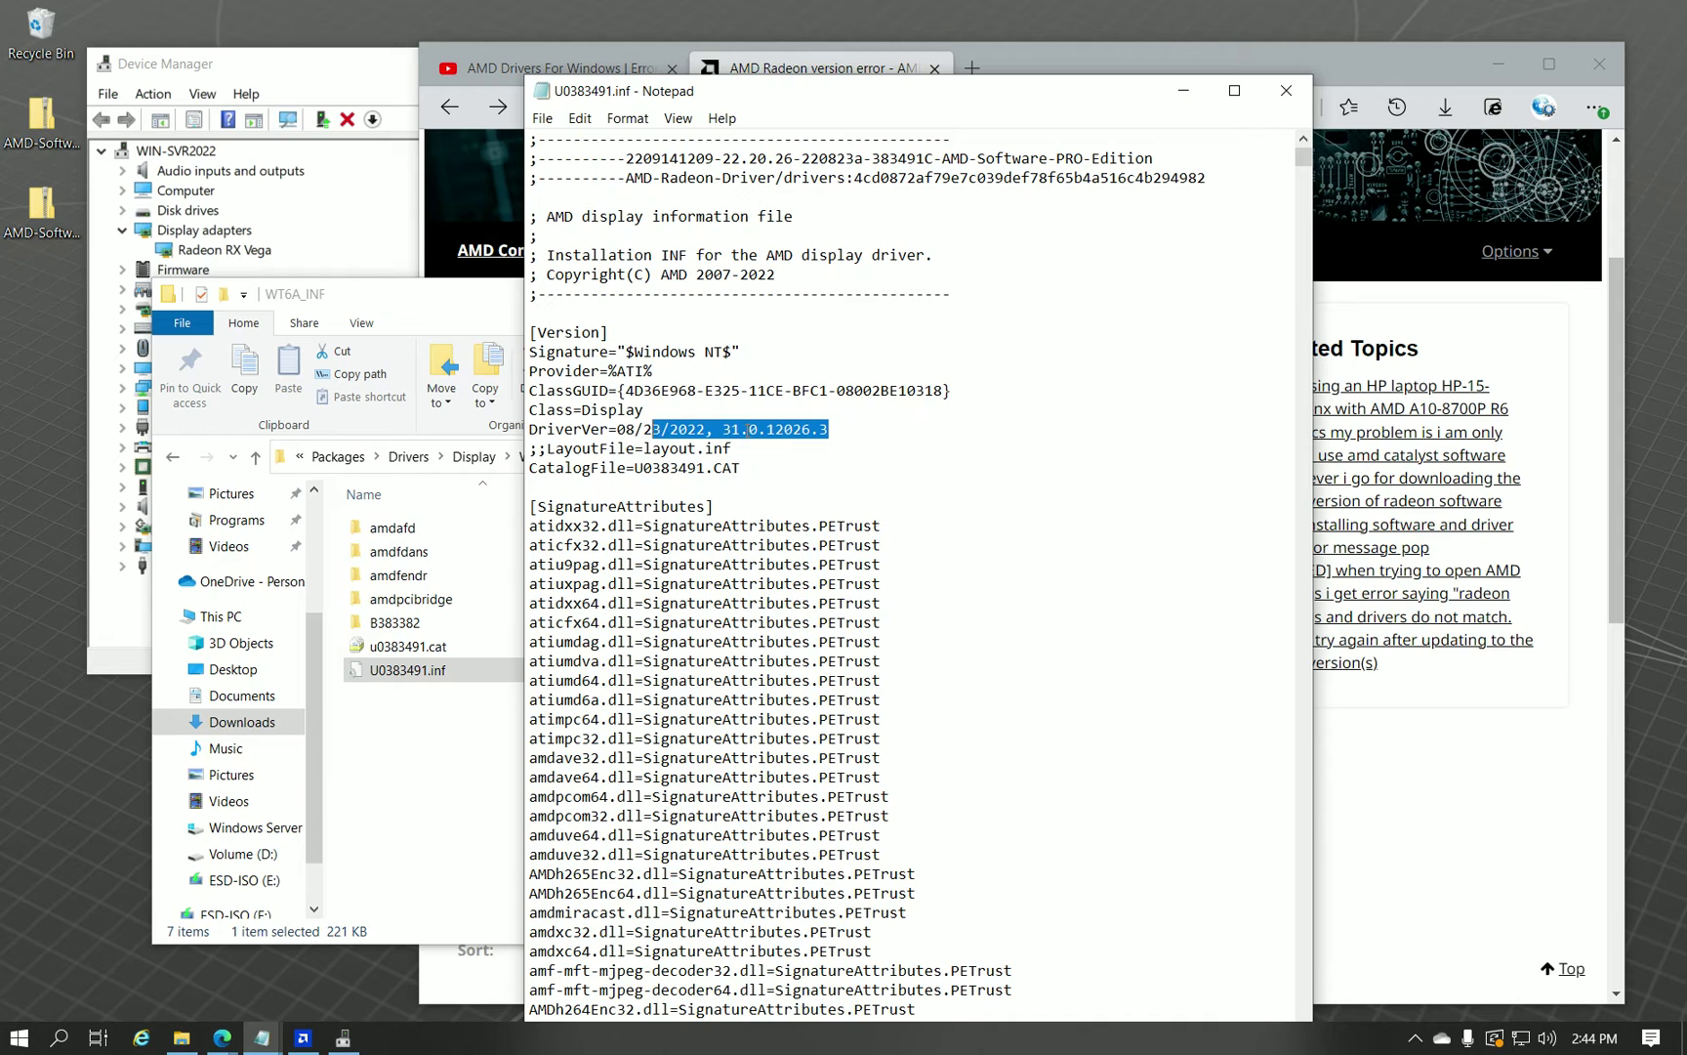
drag(794, 428, 900, 434)
click(865, 445)
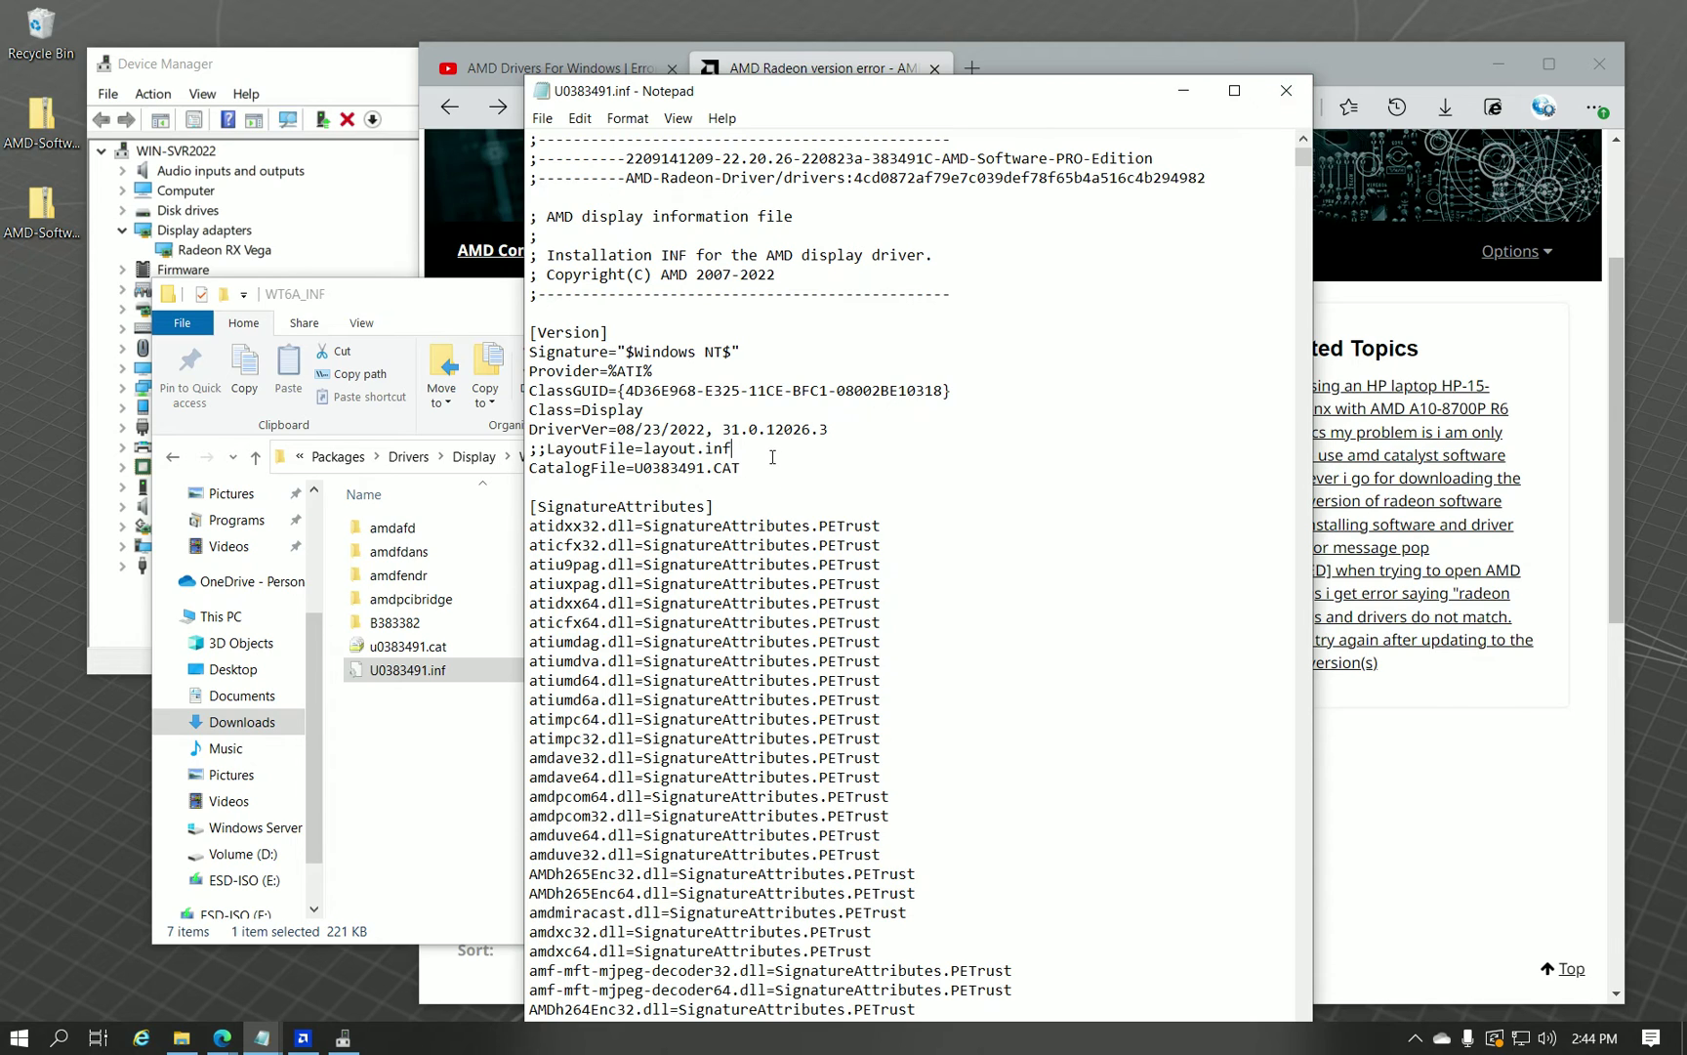
drag(773, 466, 529, 332)
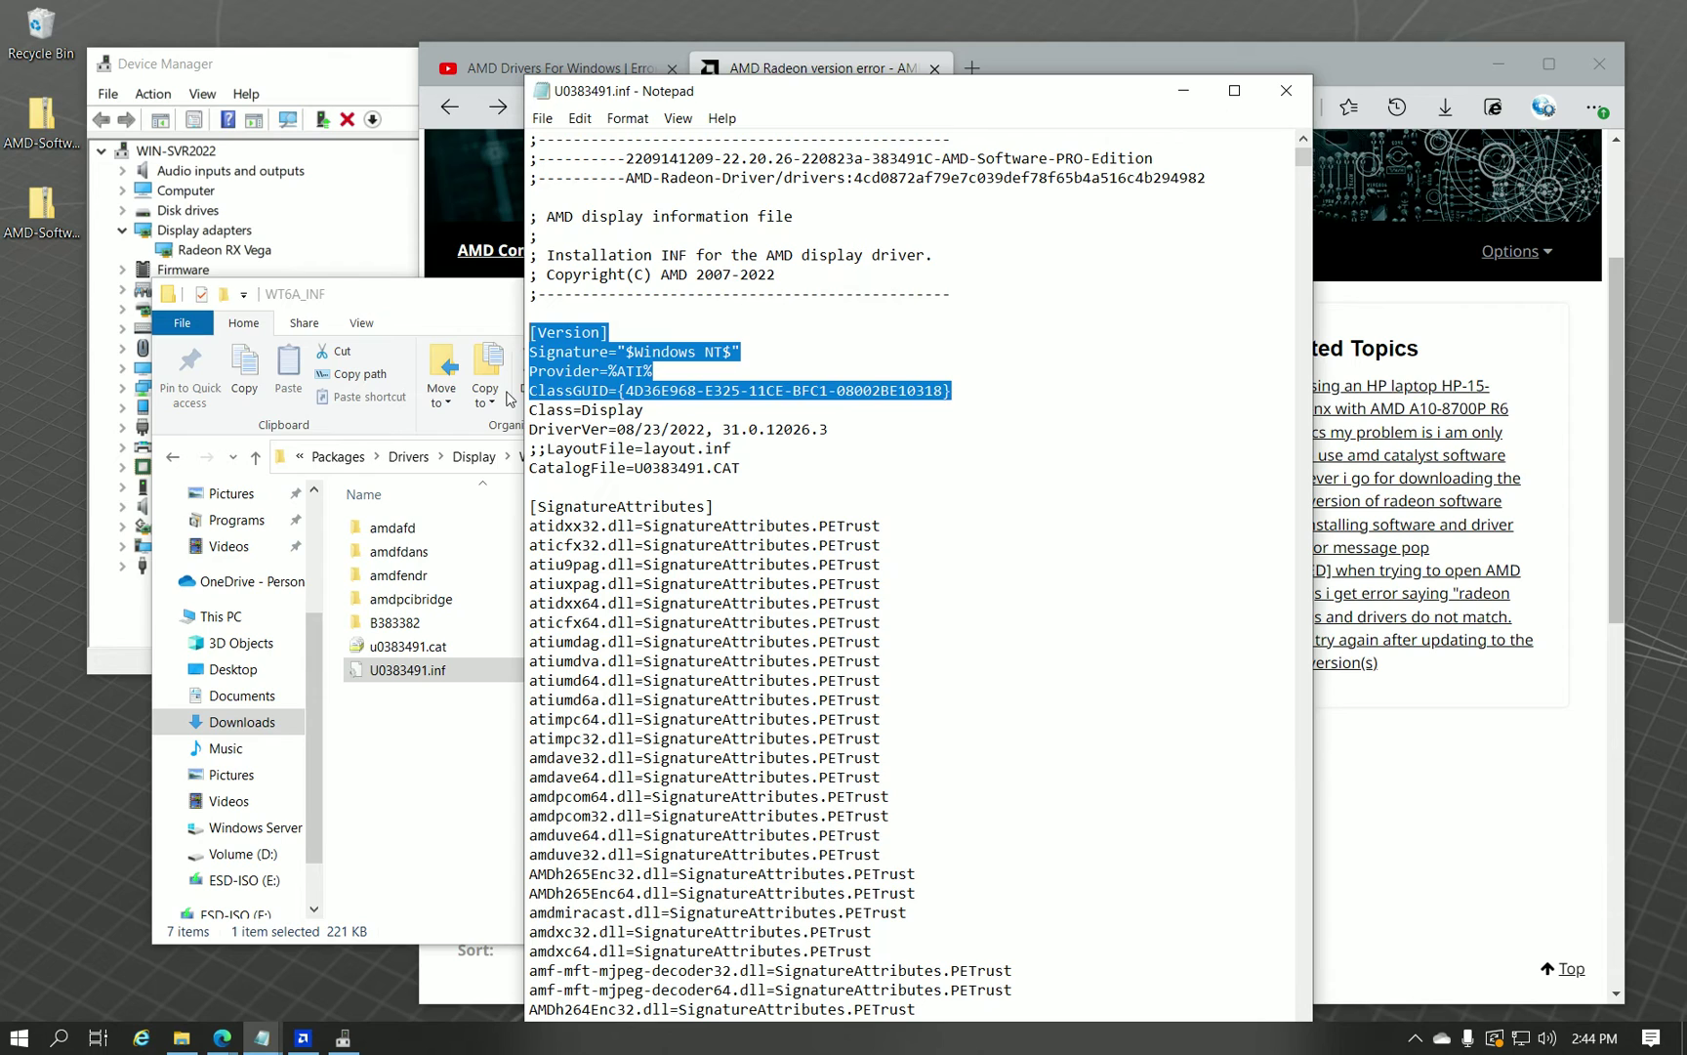
drag(670, 414, 491, 354)
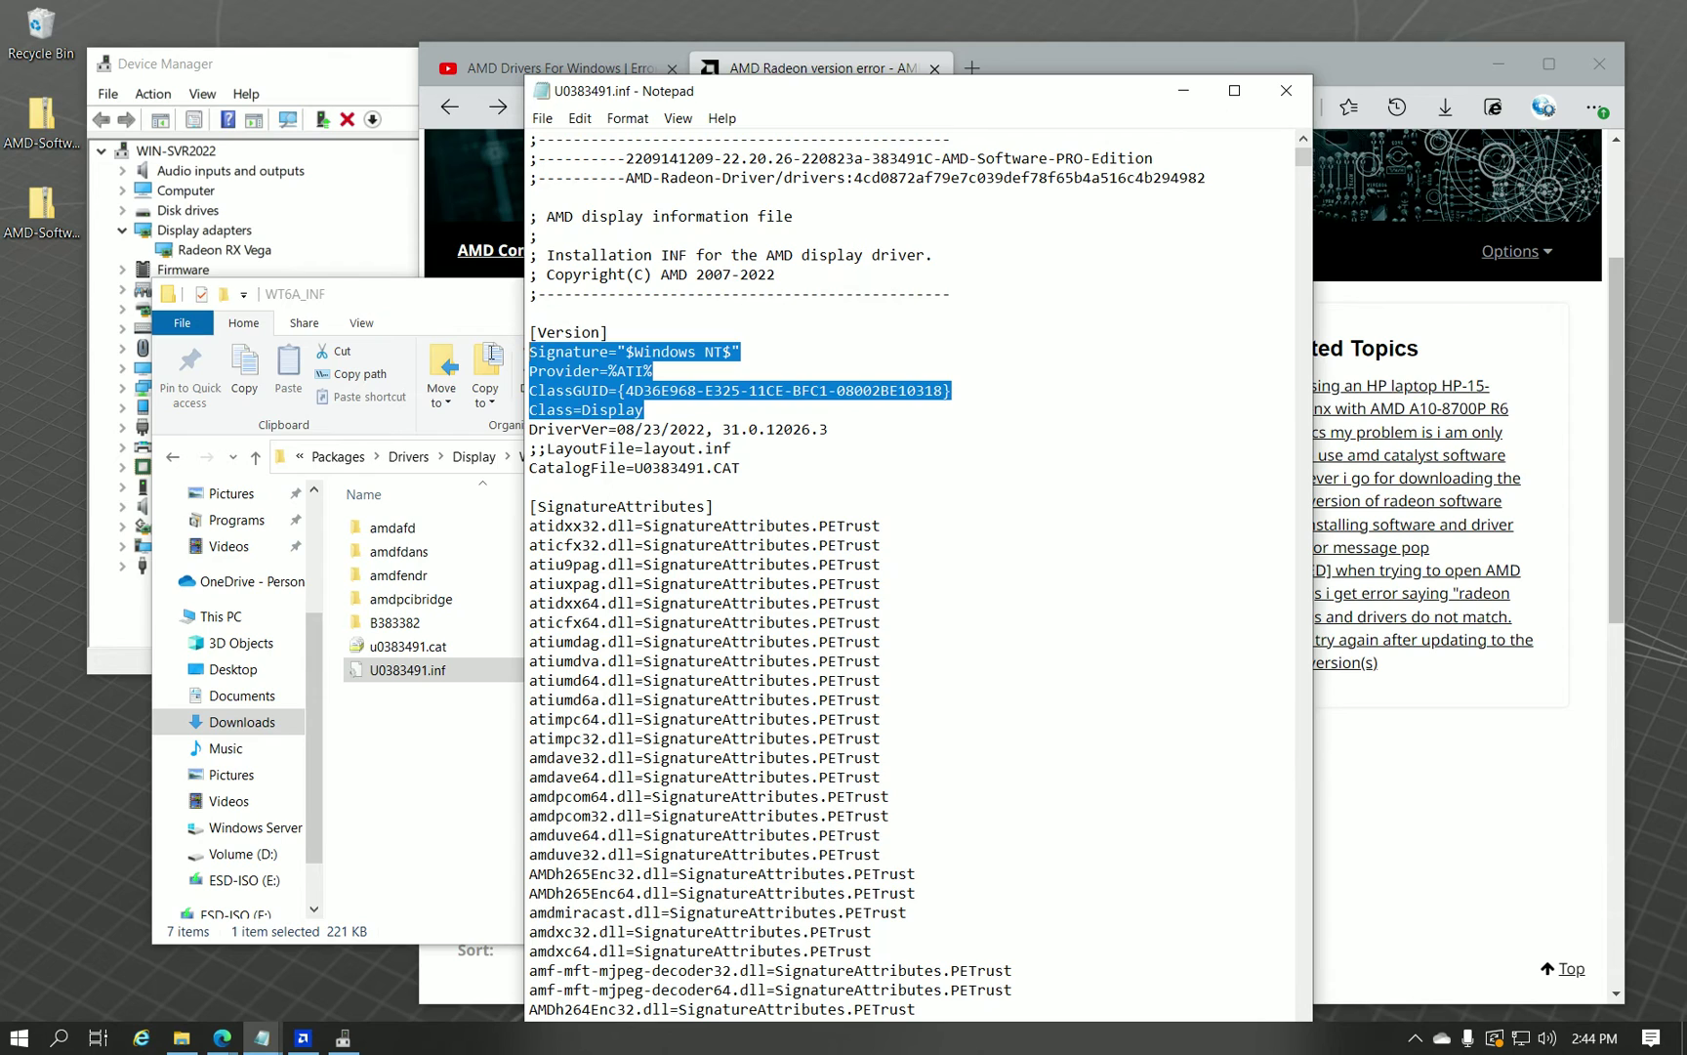
click(1059, 334)
Close the INF file and start a Radeon RX Vega driver update from this computer.
click(1286, 90)
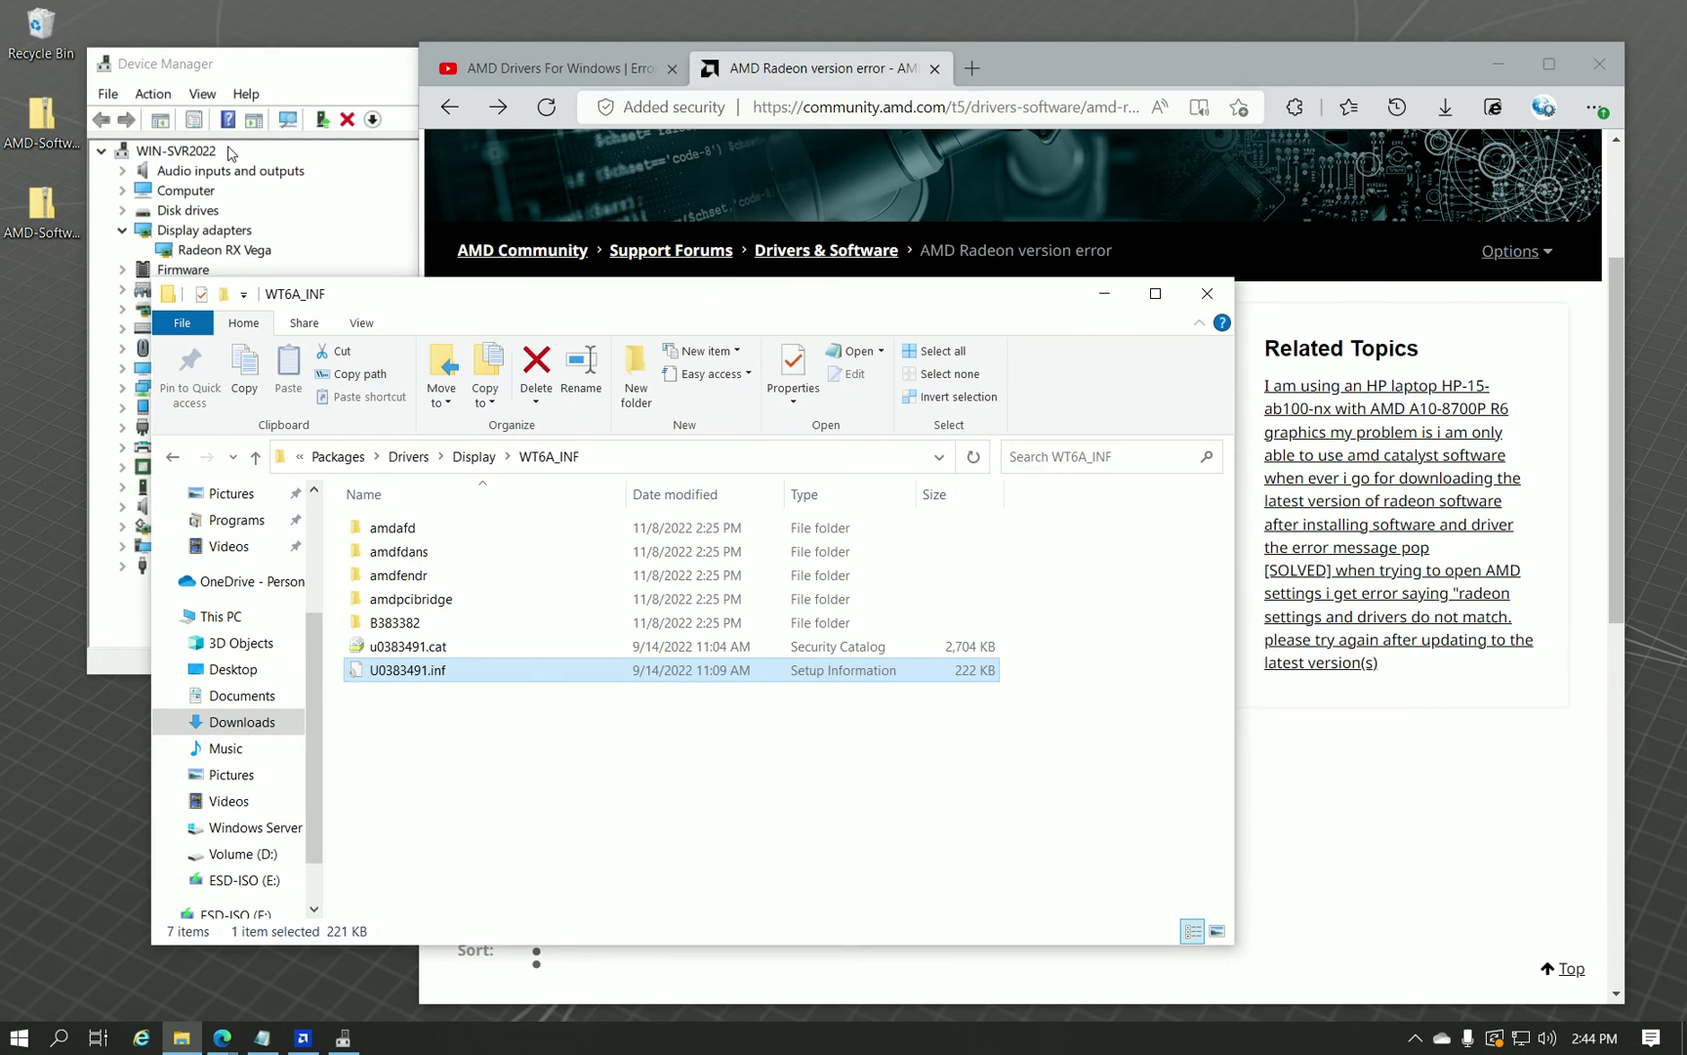
click(231, 153)
right_click(243, 249)
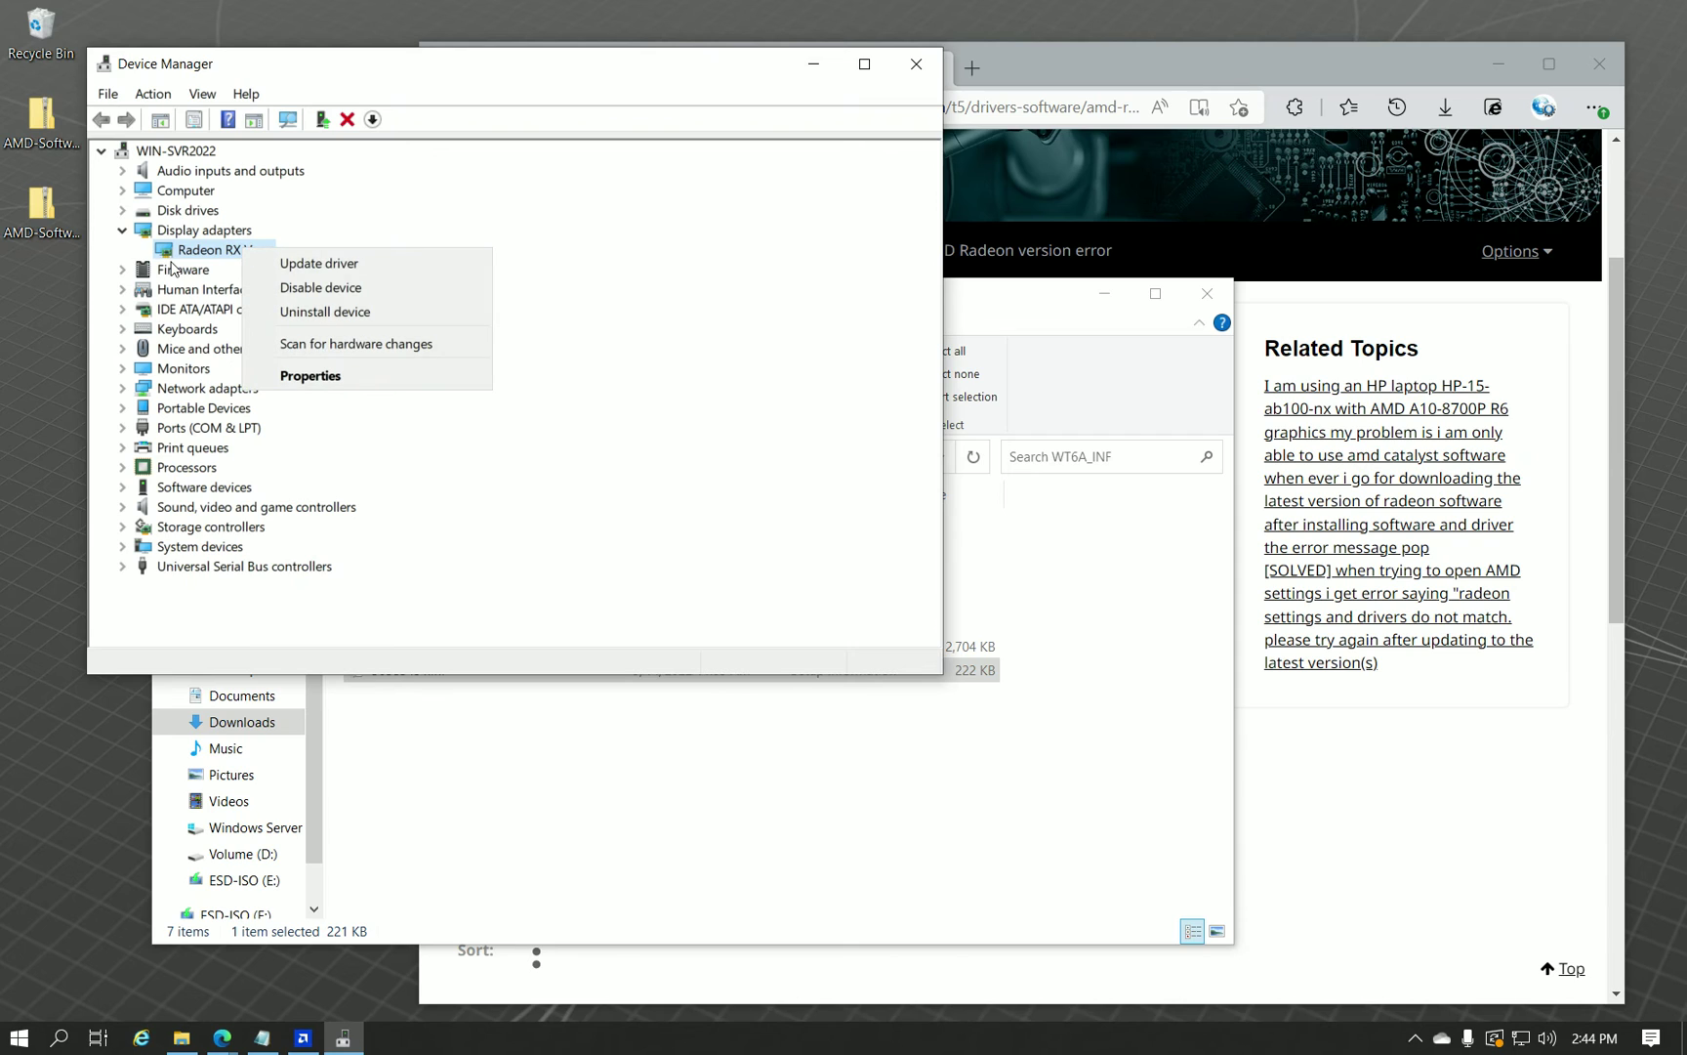
click(304, 263)
click(346, 435)
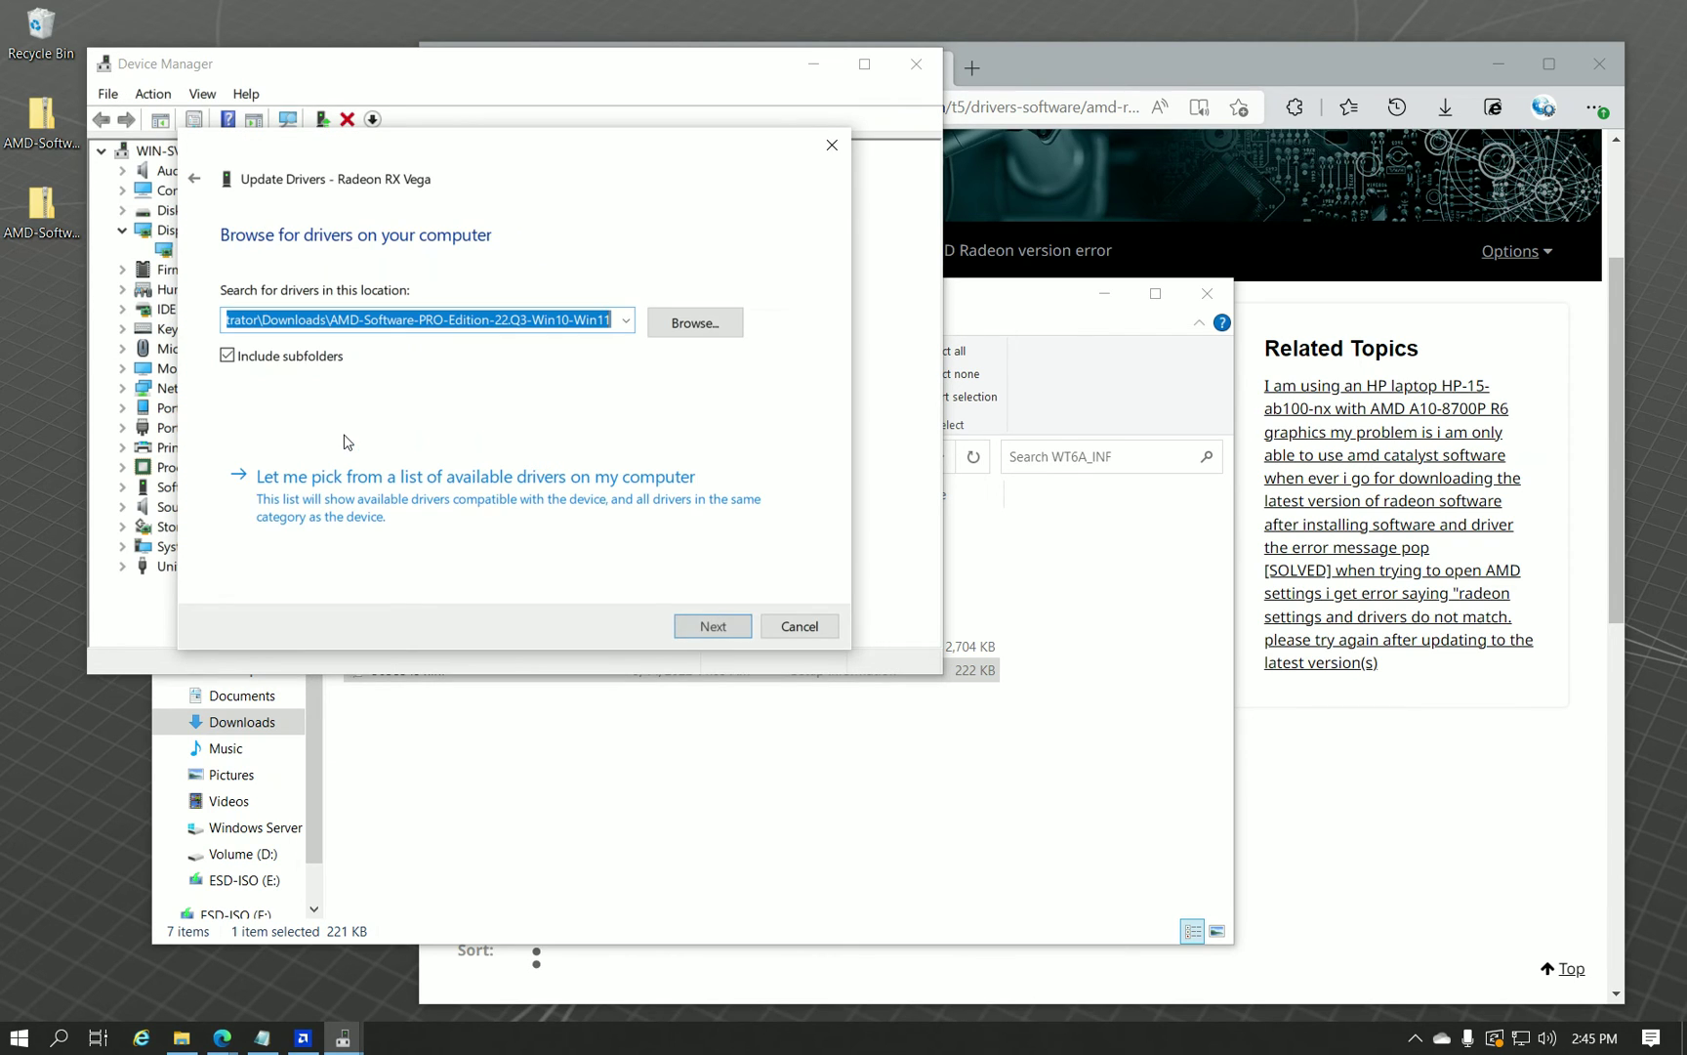
Choose the AMD-Software-PRO-Edition-22.Q3-Win10-Win11 folder in Downloads as the driver location.
click(700, 325)
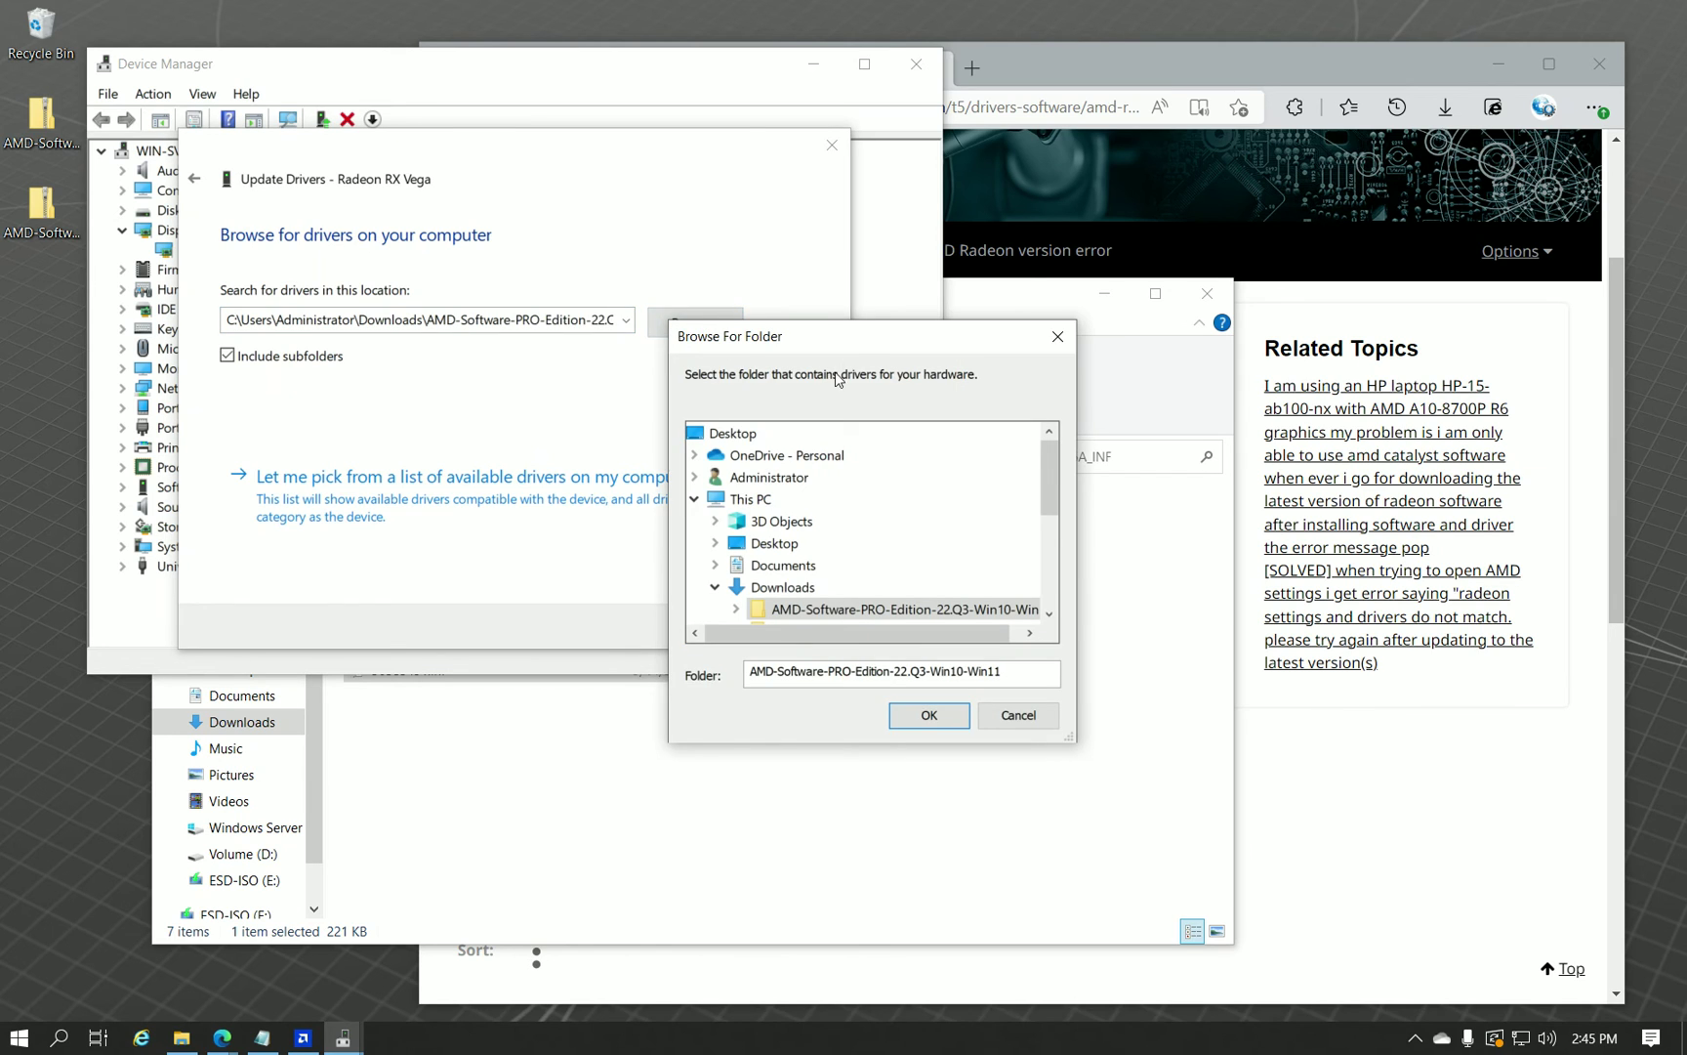
scroll(730, 459, down, 1)
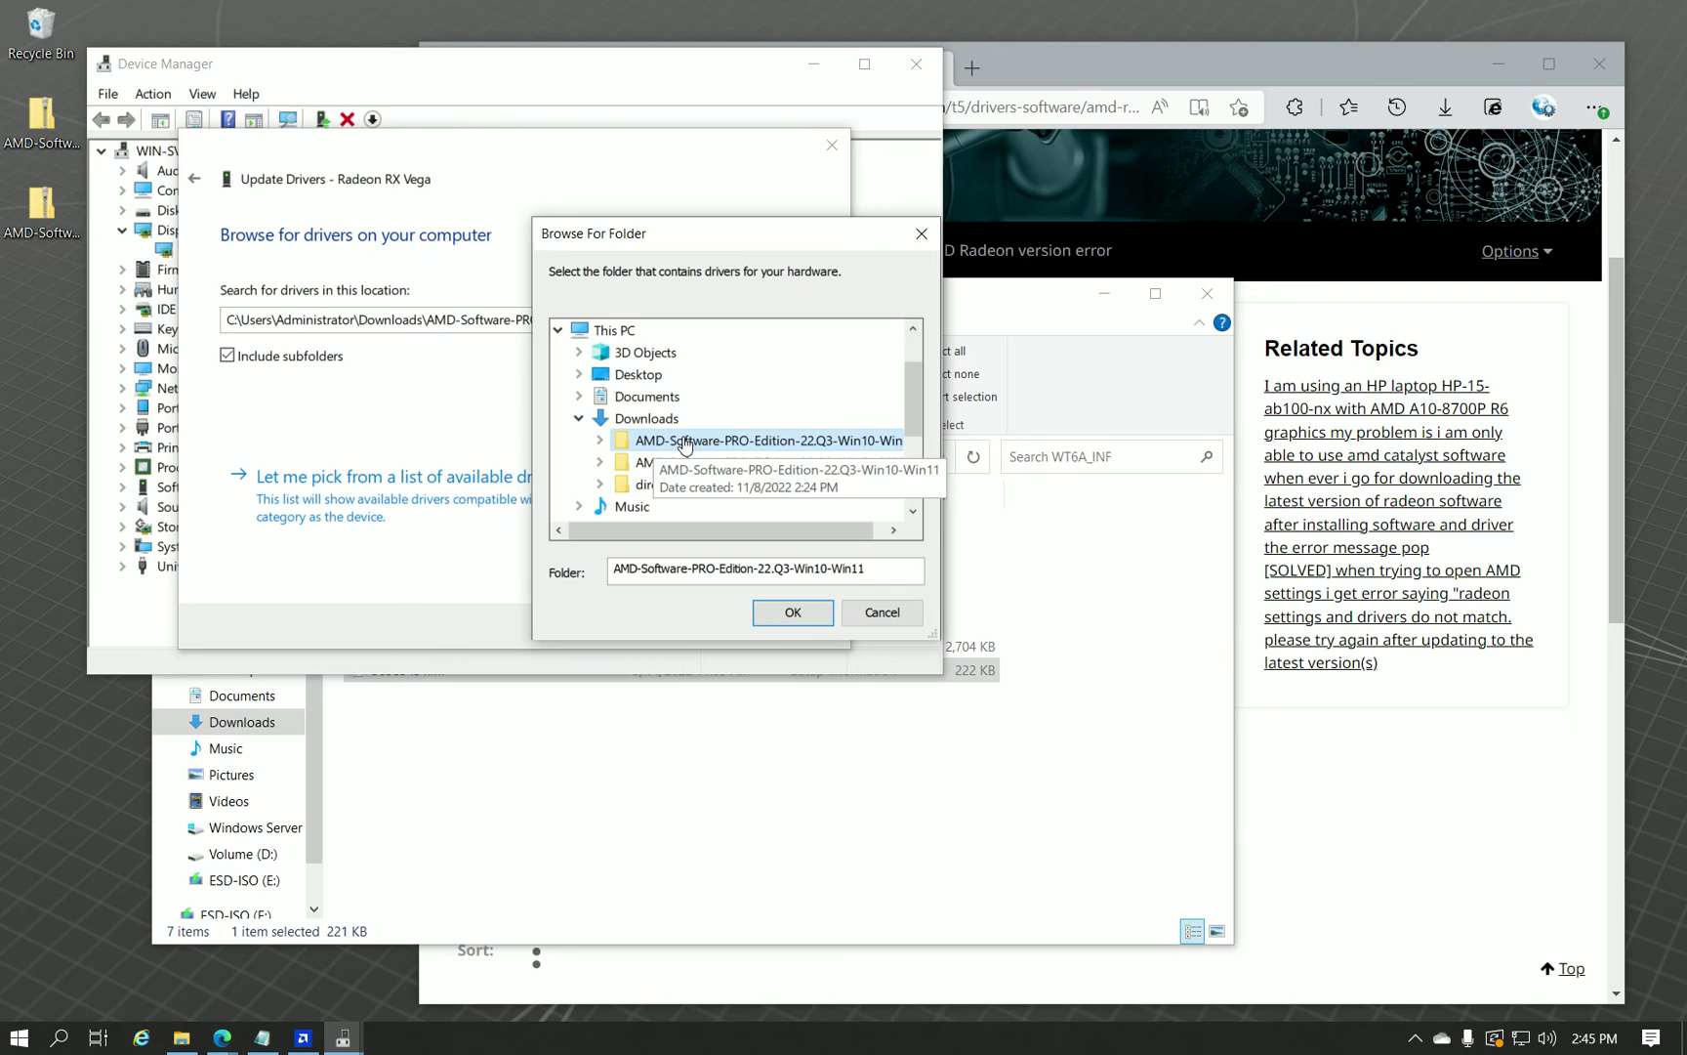
scroll(742, 459, down, 2)
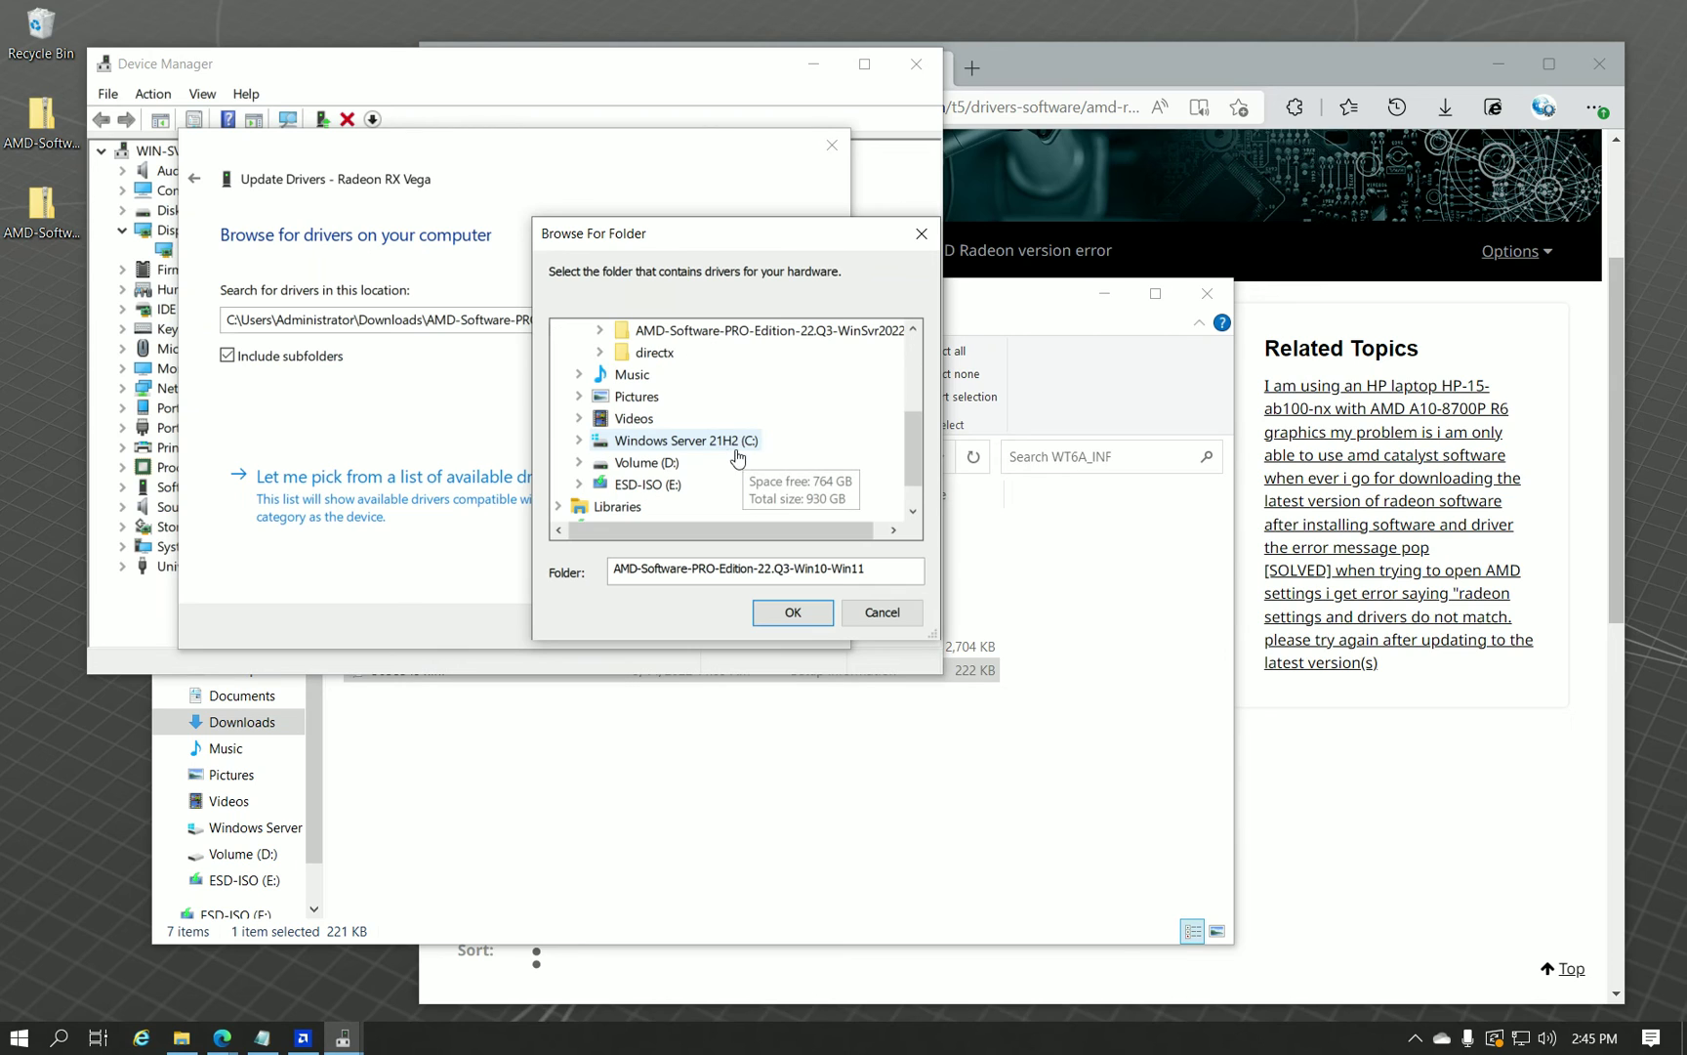
scroll(707, 459, down, 1)
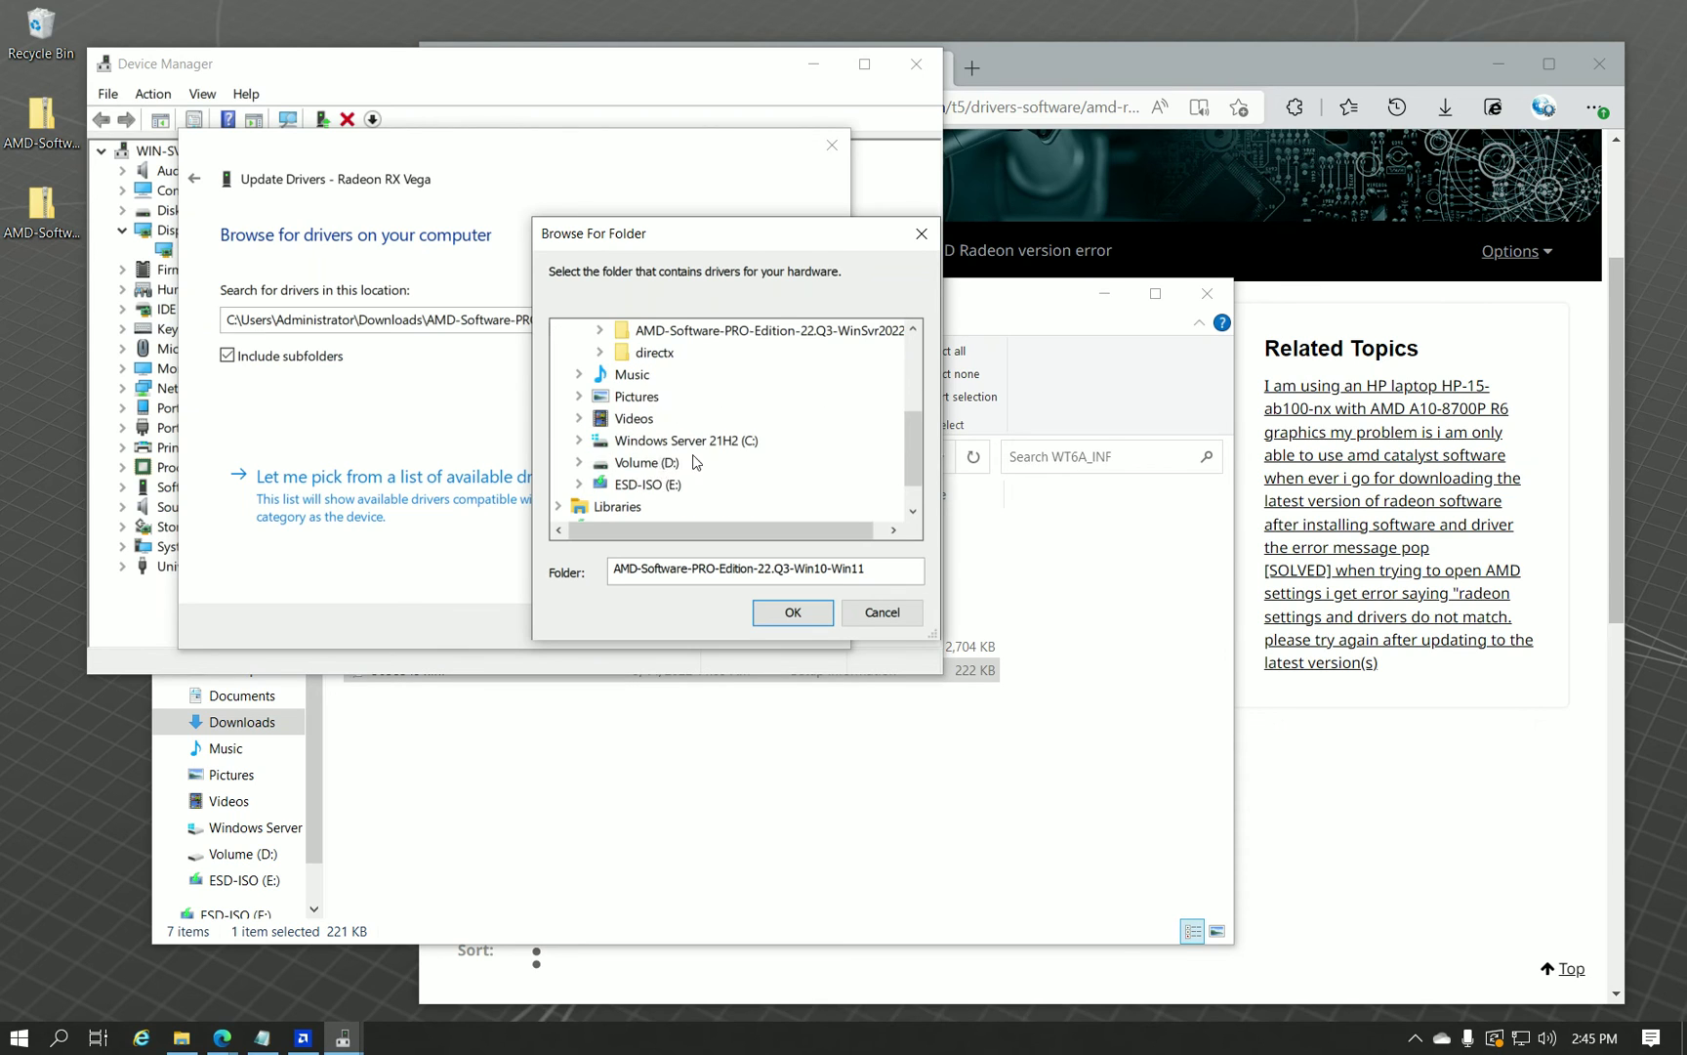
click(582, 441)
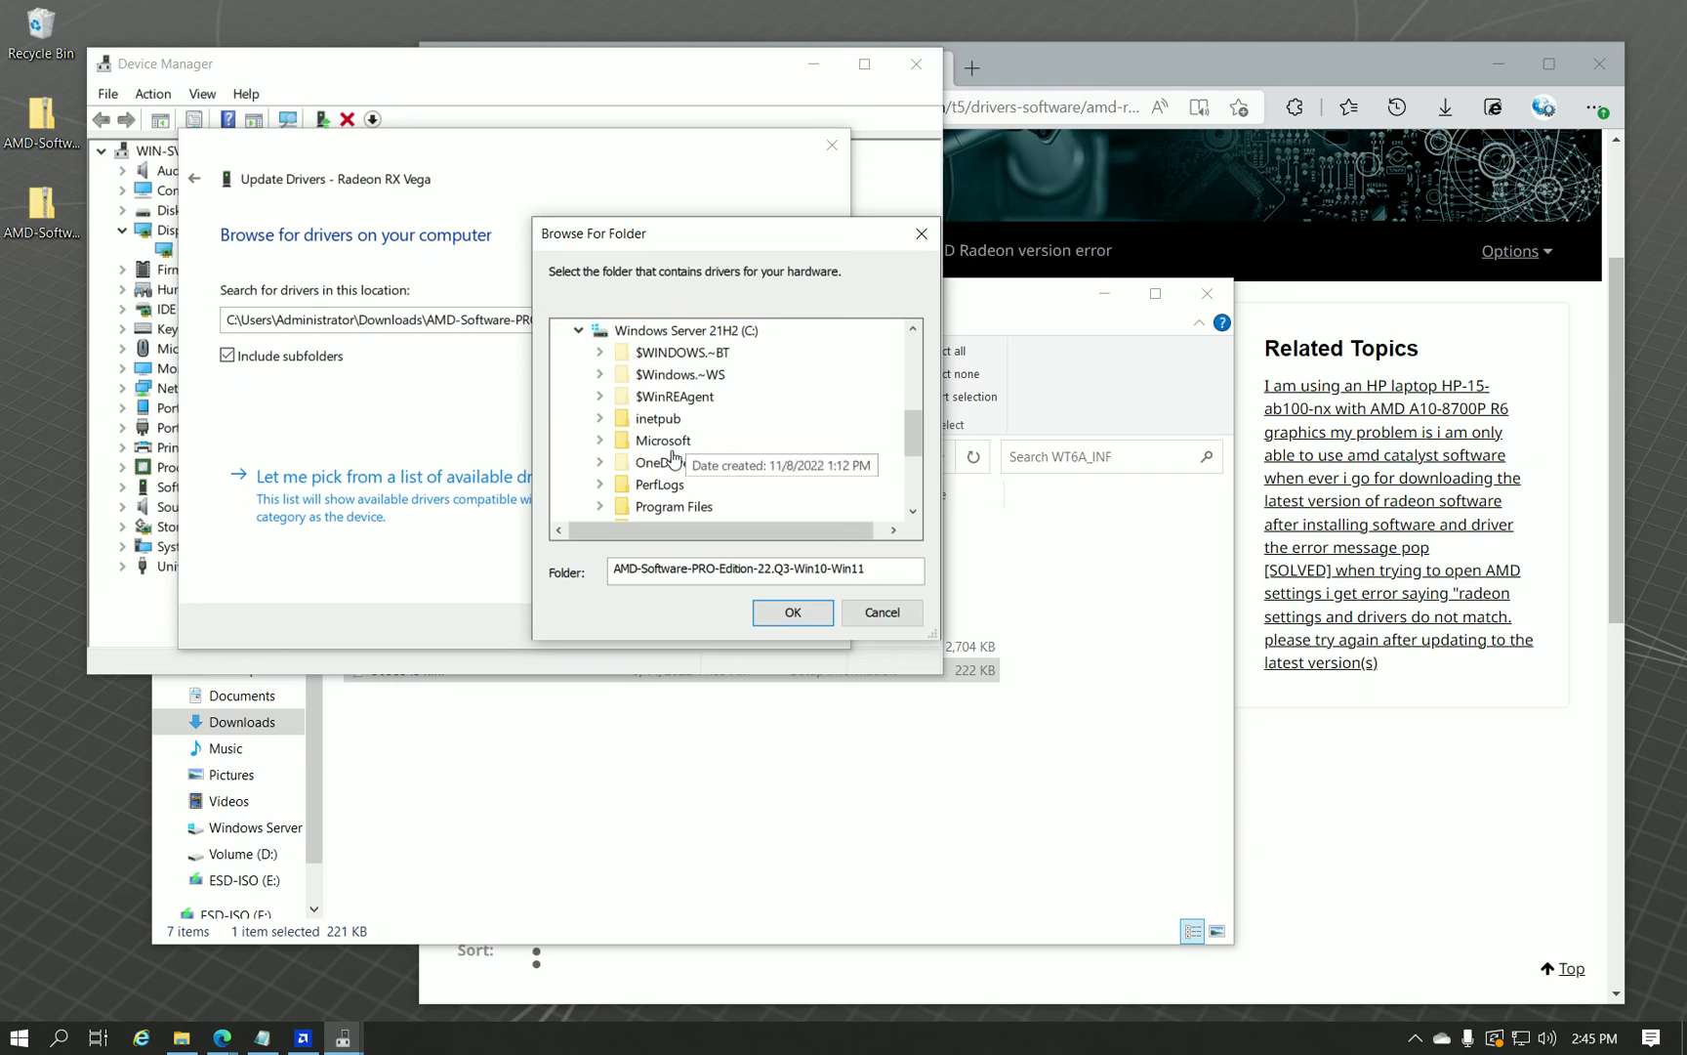
scroll(684, 449, up, 5)
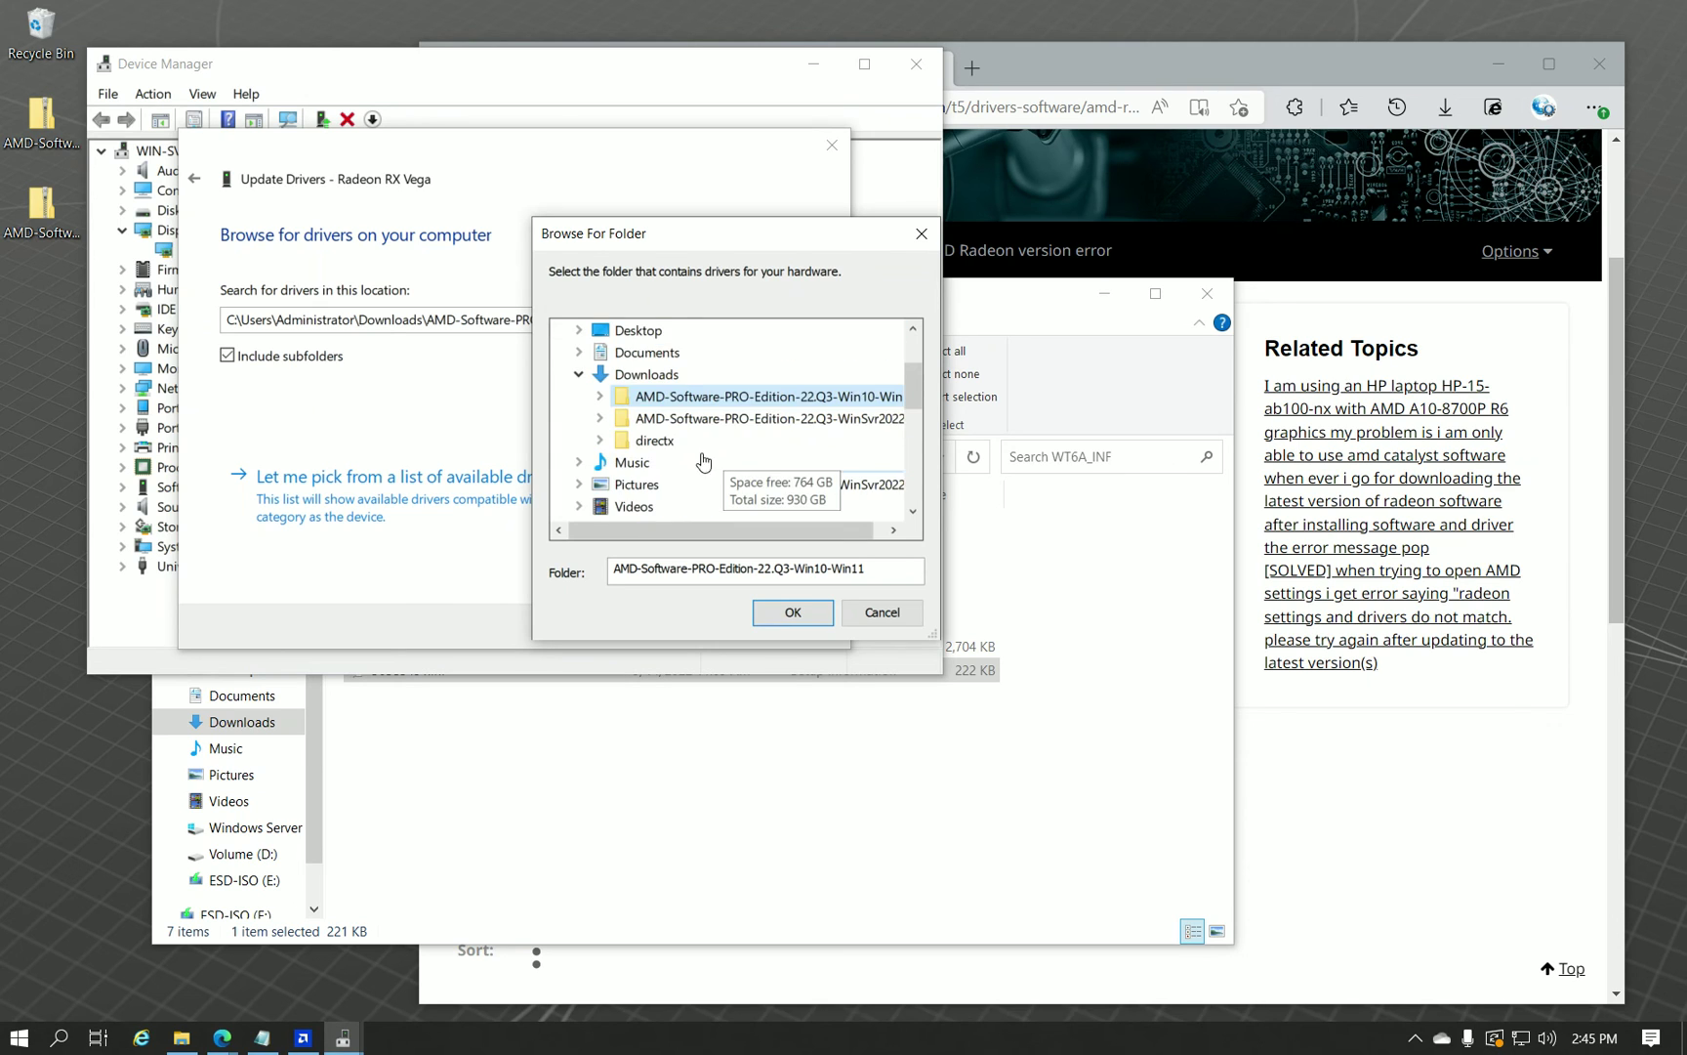
click(793, 612)
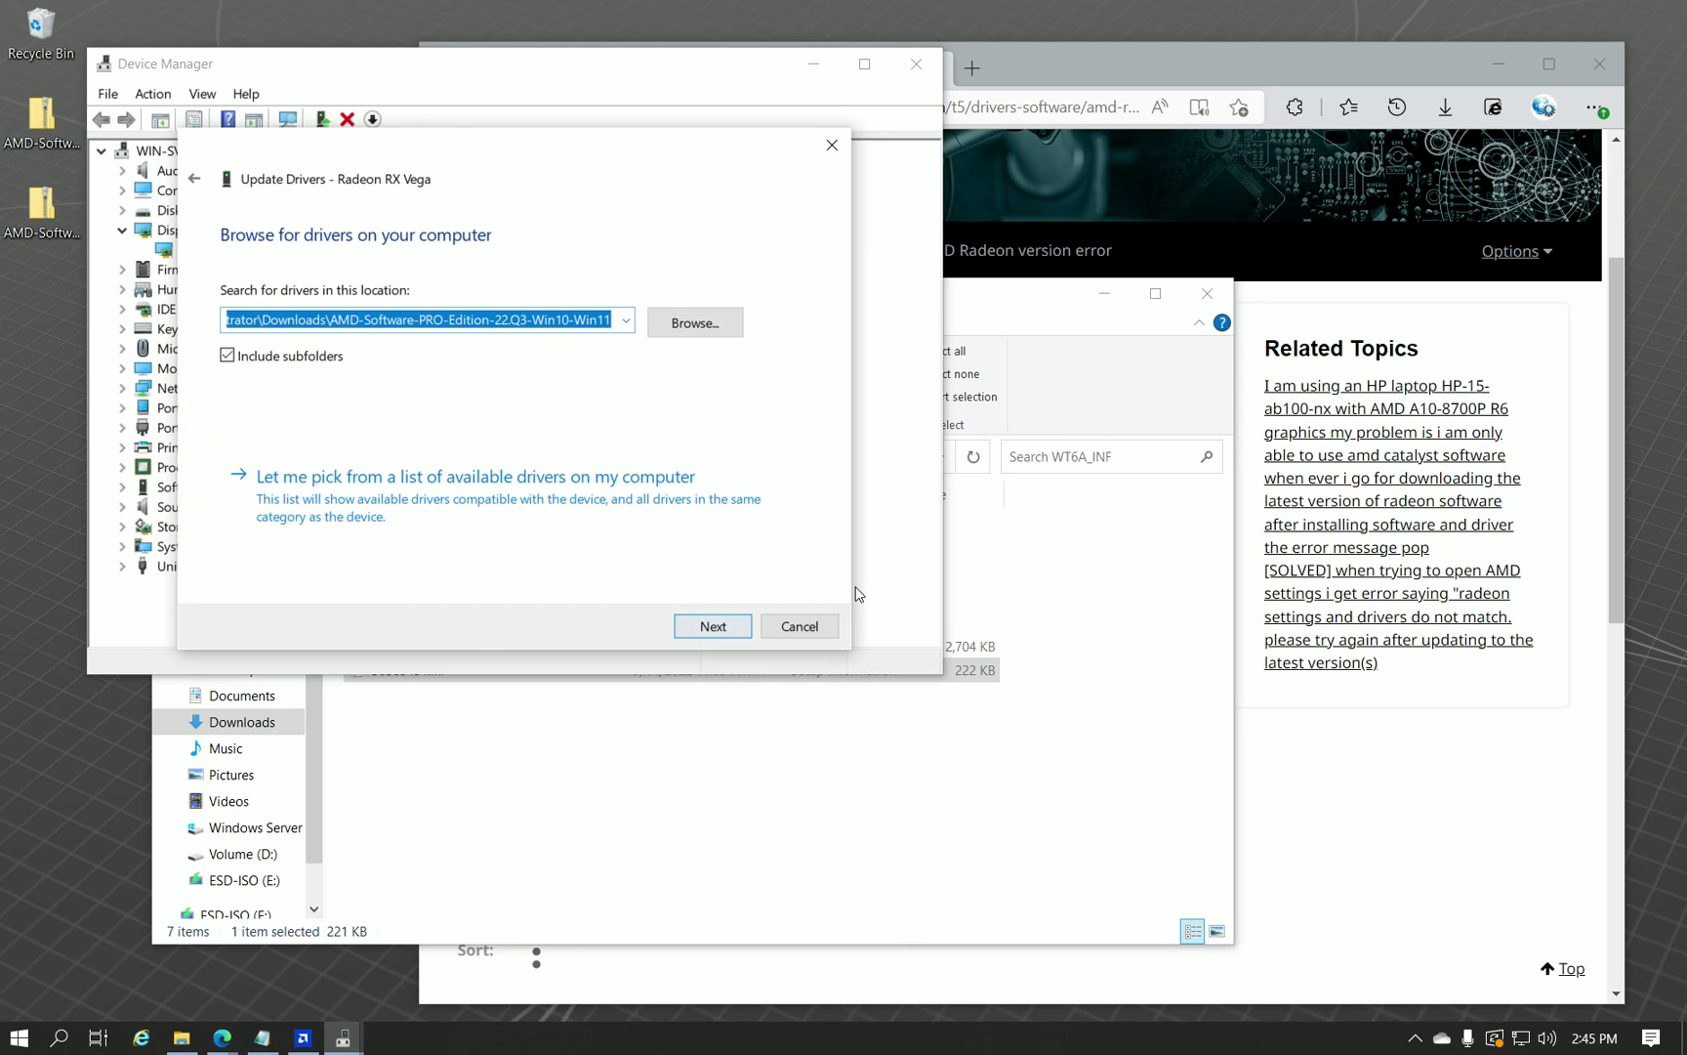
Cancel the Update Drivers wizard, then close Device Manager and File Explorer.
click(799, 626)
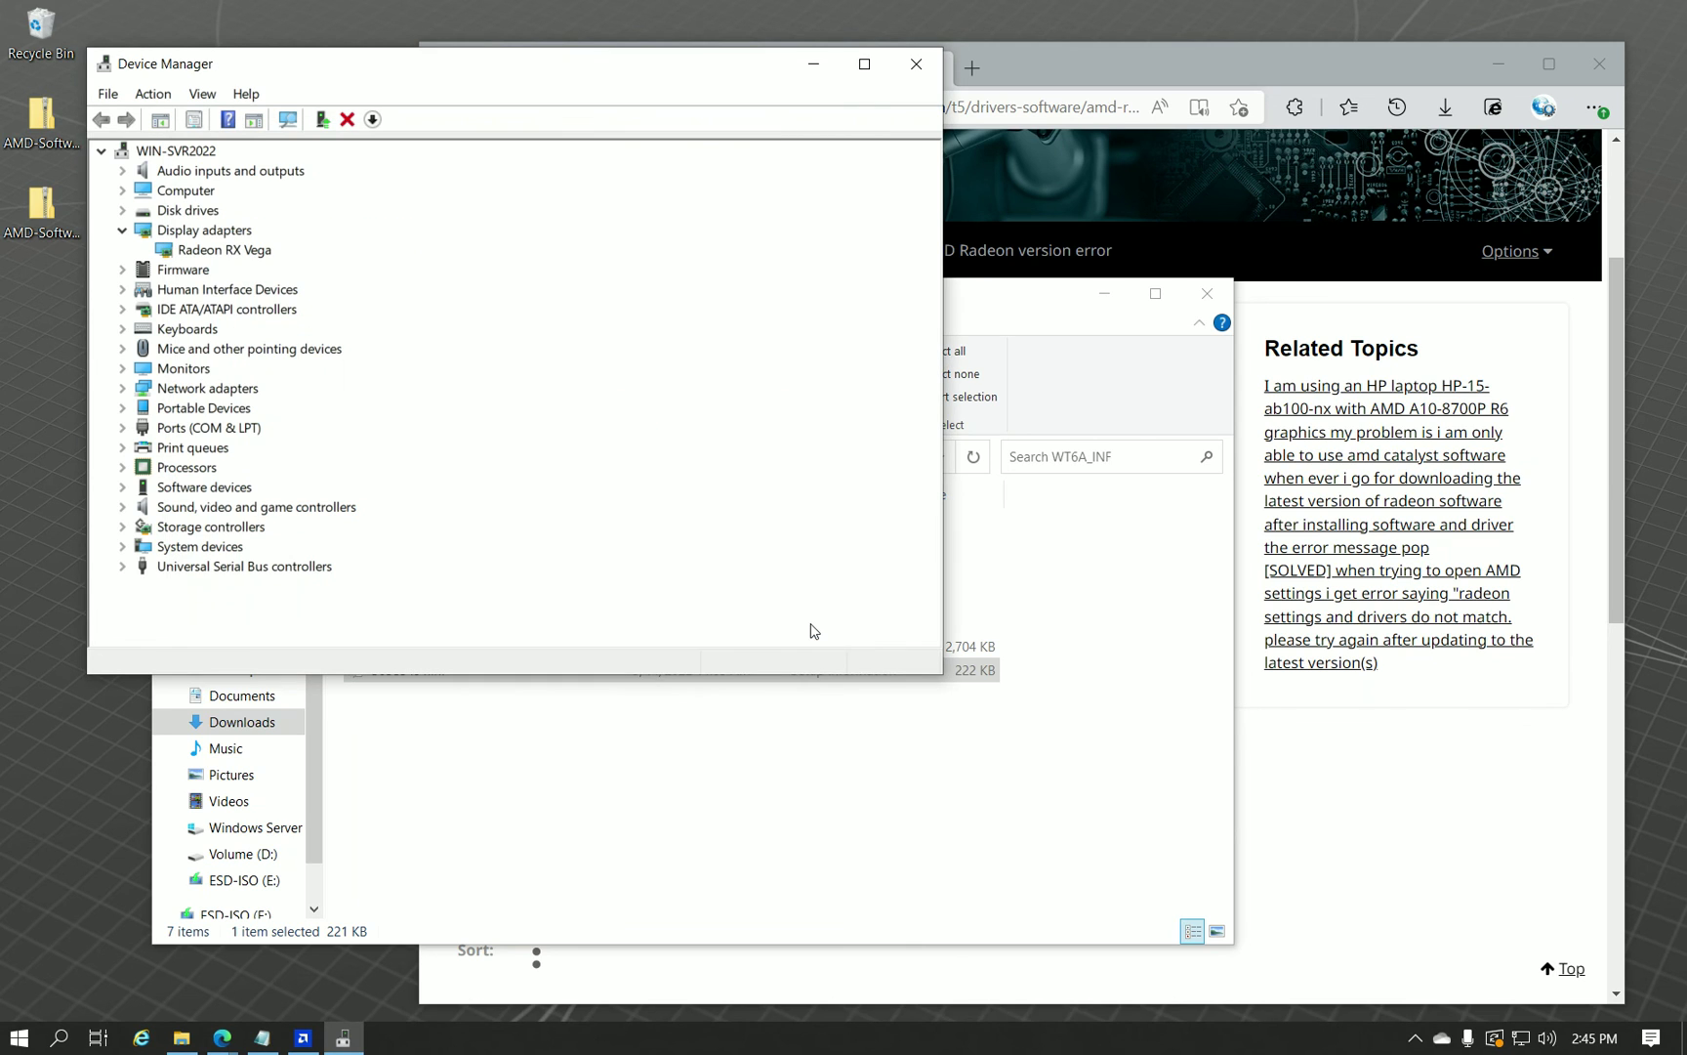
click(916, 63)
drag(989, 293, 927, 281)
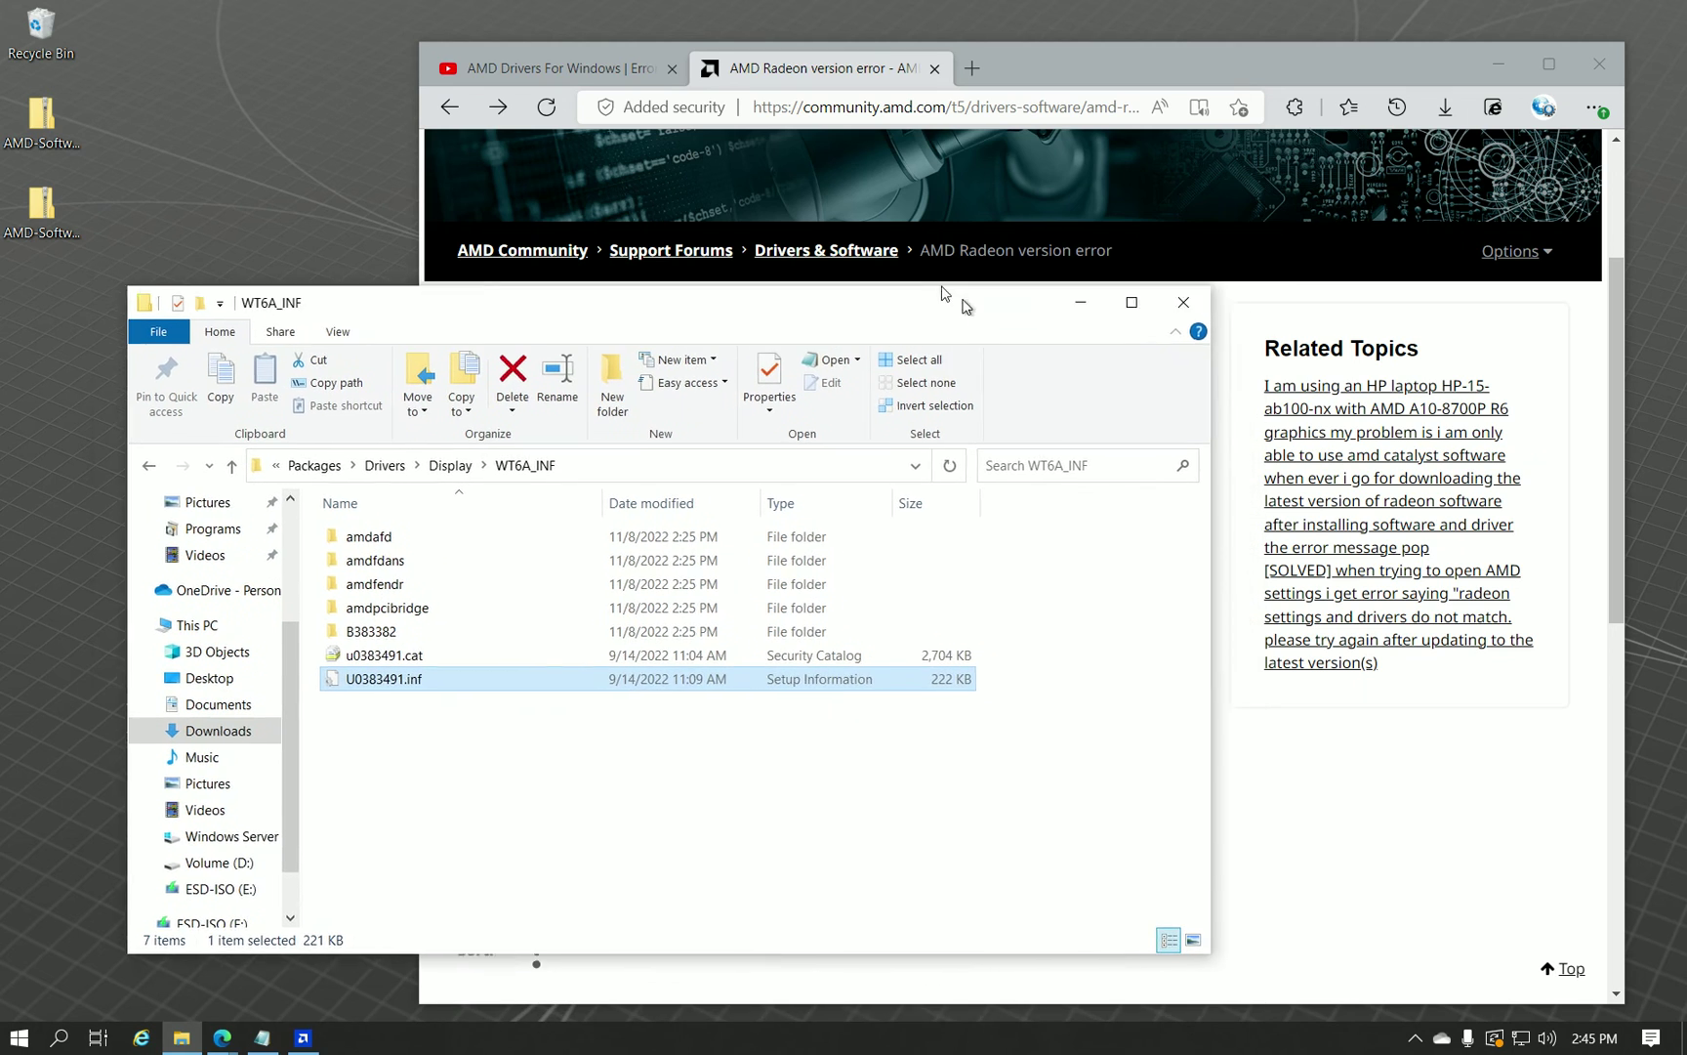
click(1146, 282)
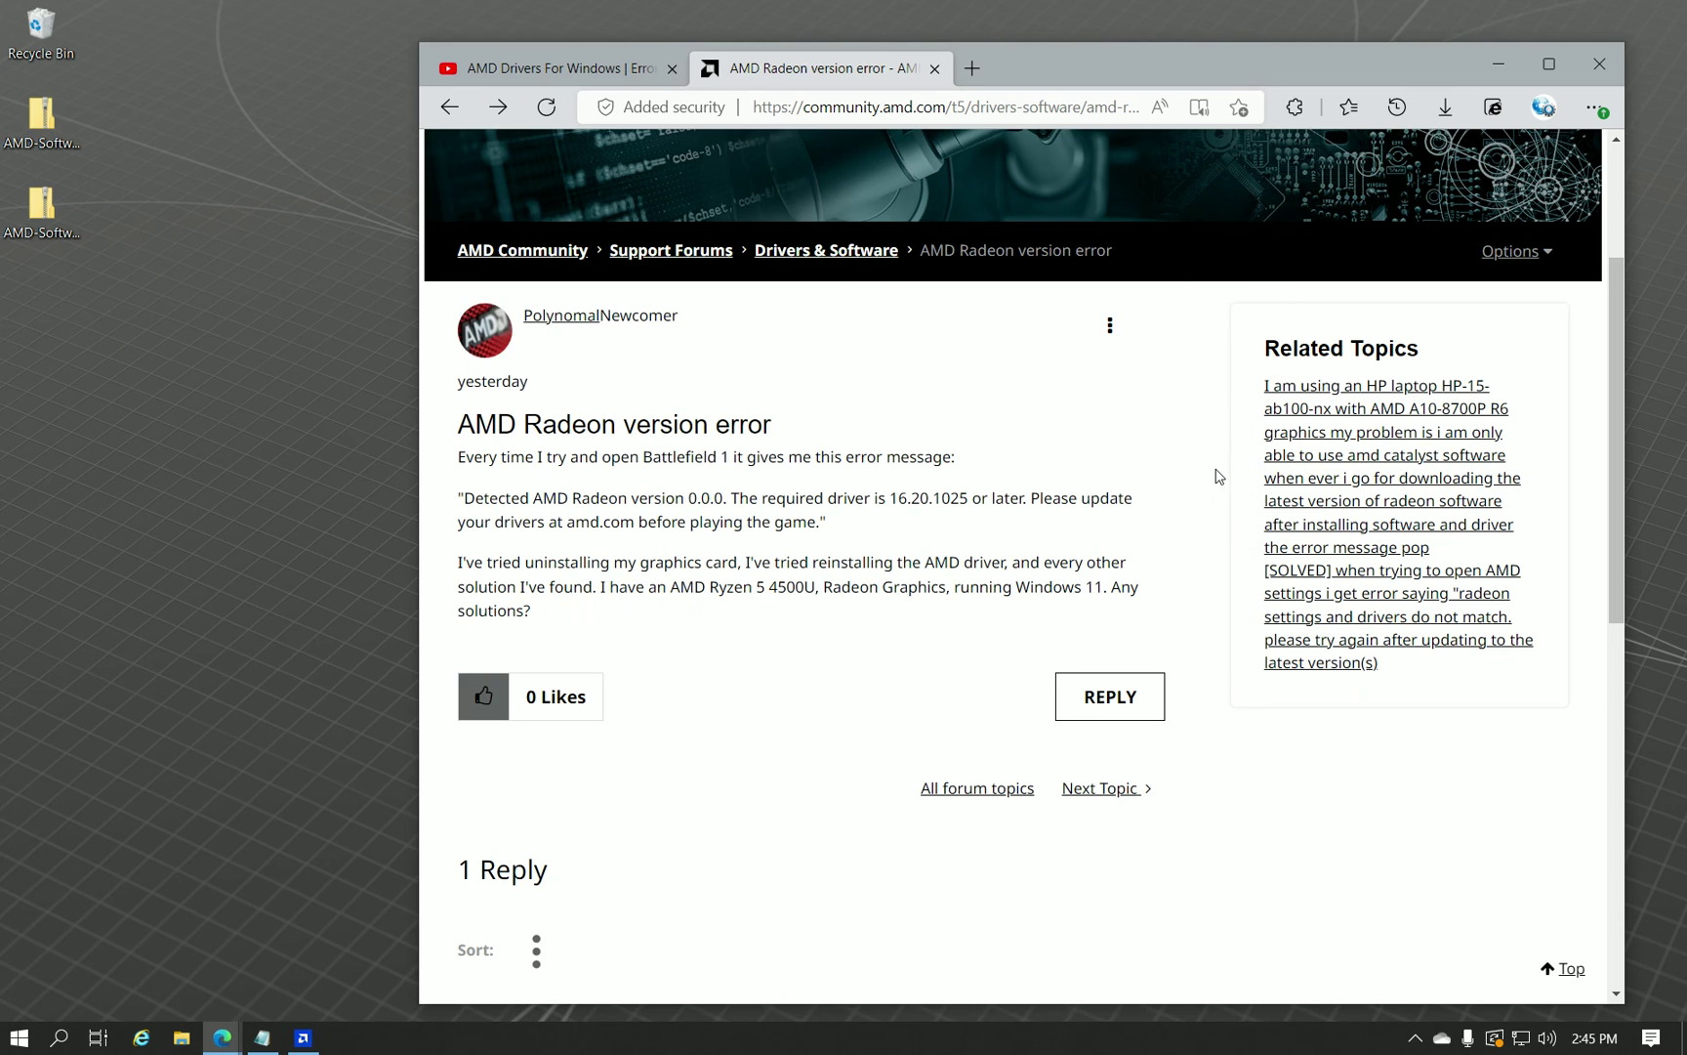